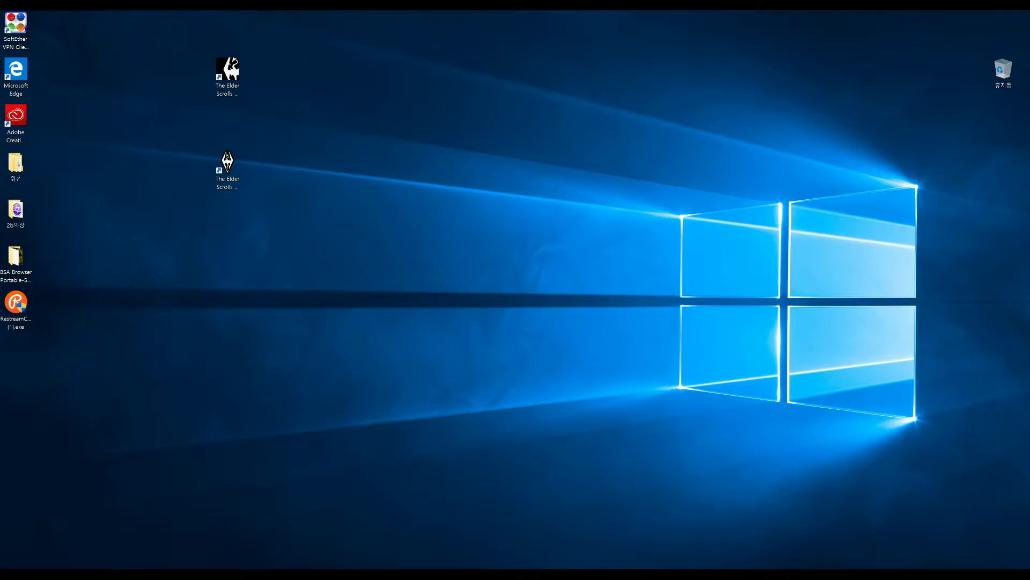
pyautogui.click(228, 72)
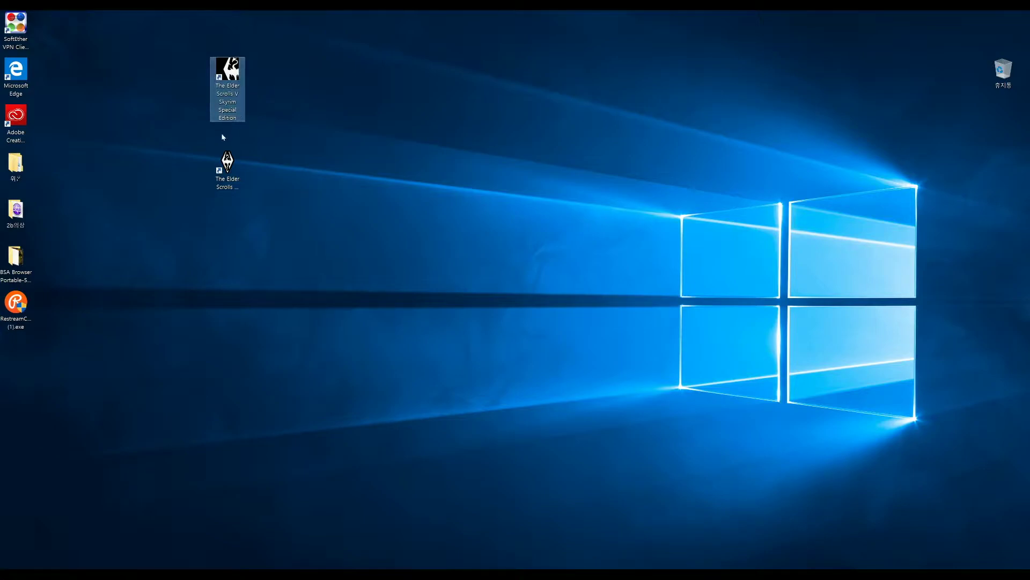
pyautogui.click(228, 160)
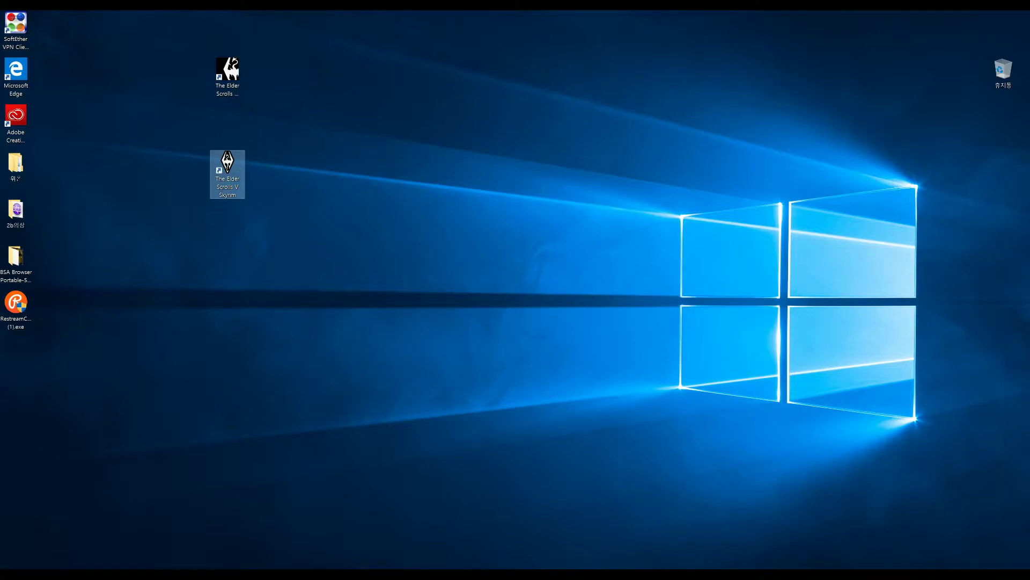
# - Switch to the browser, search Nexus Mods' Skyrim section for "mo" and open the Mod Organizer page
pyautogui.hotkey('alt', 'Tab')
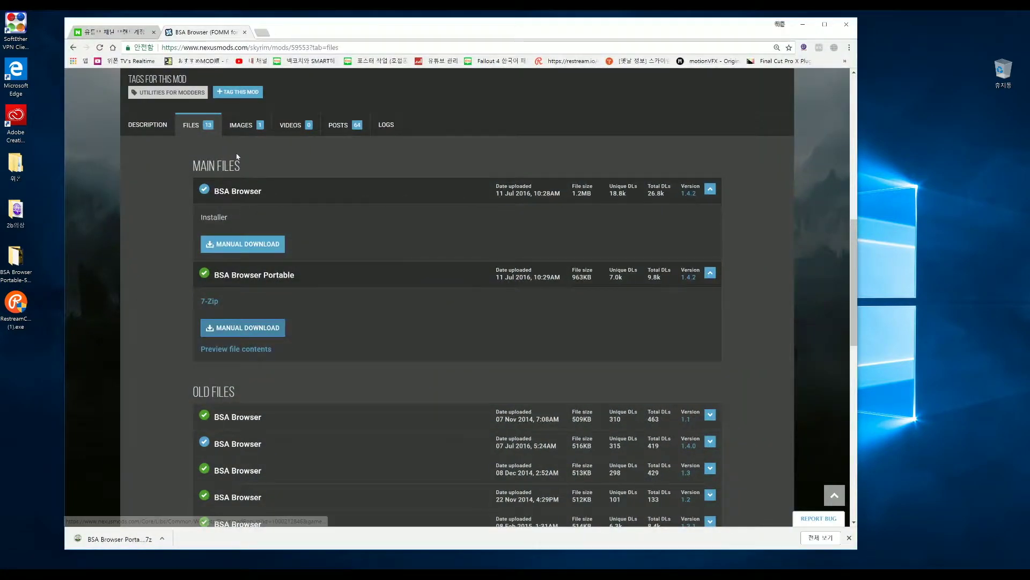
pyautogui.scroll(5, 245, 151)
pyautogui.scroll(5, 245, 152)
pyautogui.moveTo(158, 110)
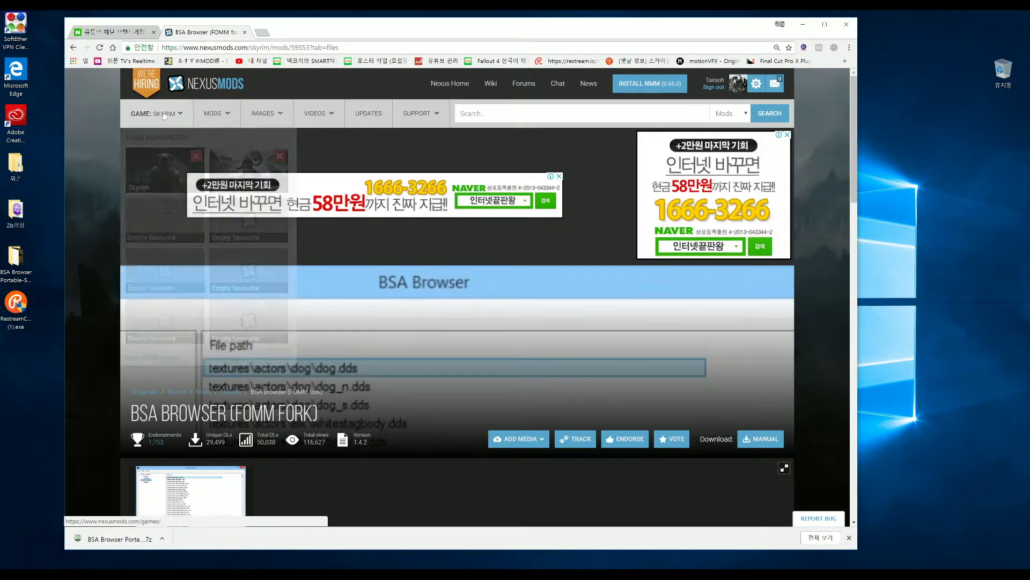
pyautogui.click(582, 113)
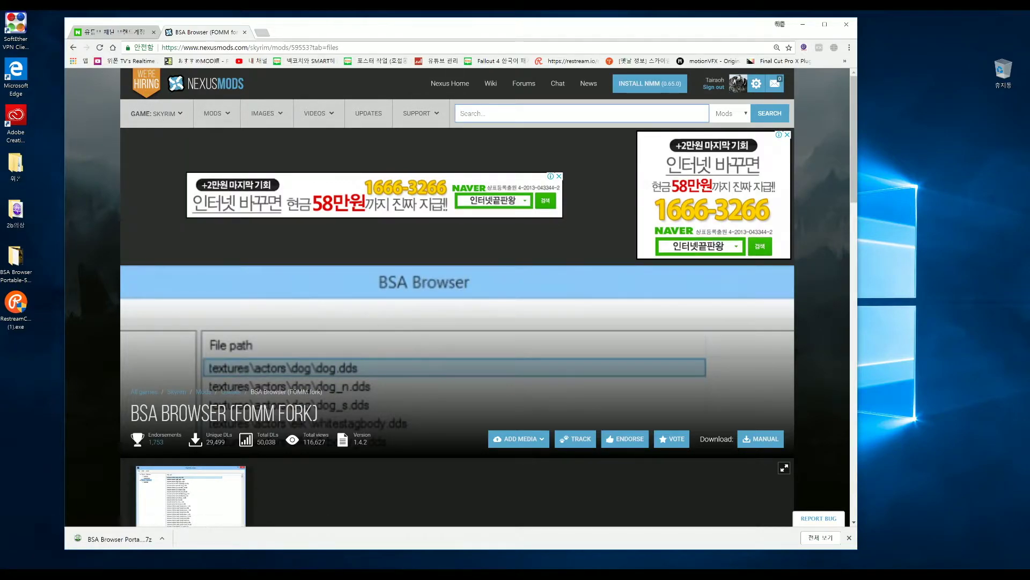
pyautogui.write('mo')
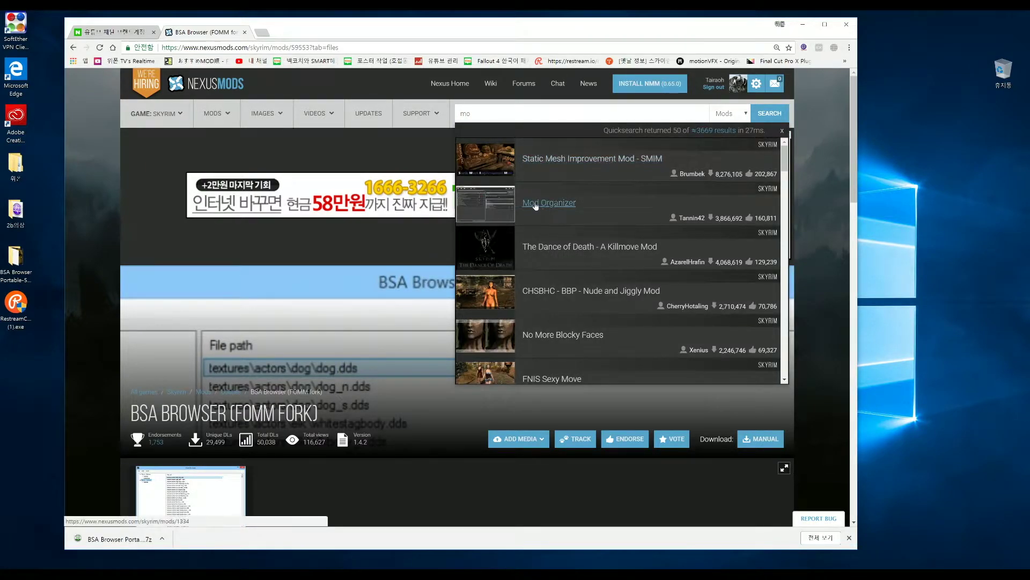
pyautogui.click(553, 209)
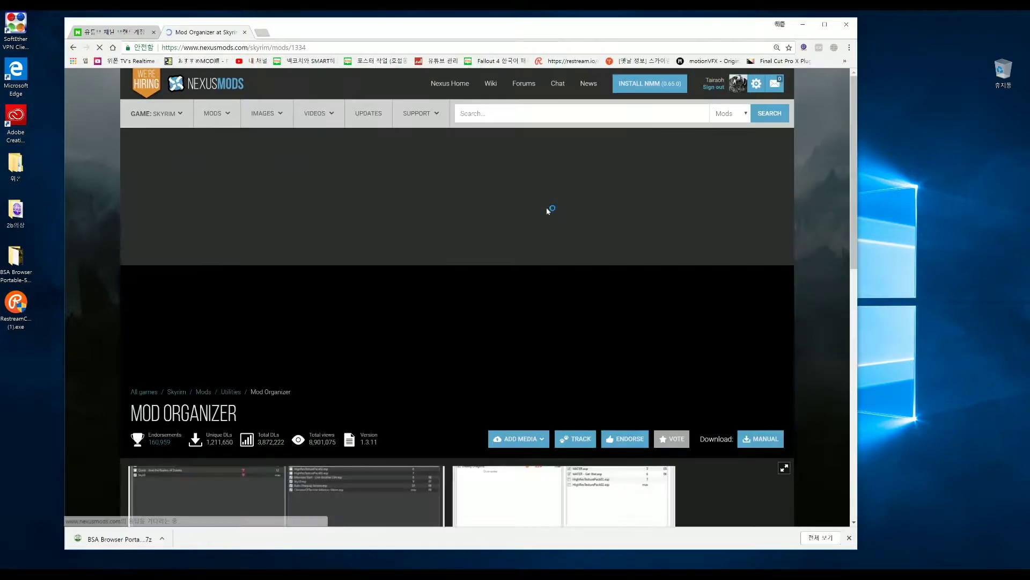
# - Manually download the full manual-installation archive of Mod Organizer v1_3_11 from the main files and dismiss the premium notice
pyautogui.scroll(-6, 375, 306)
pyautogui.click(196, 322)
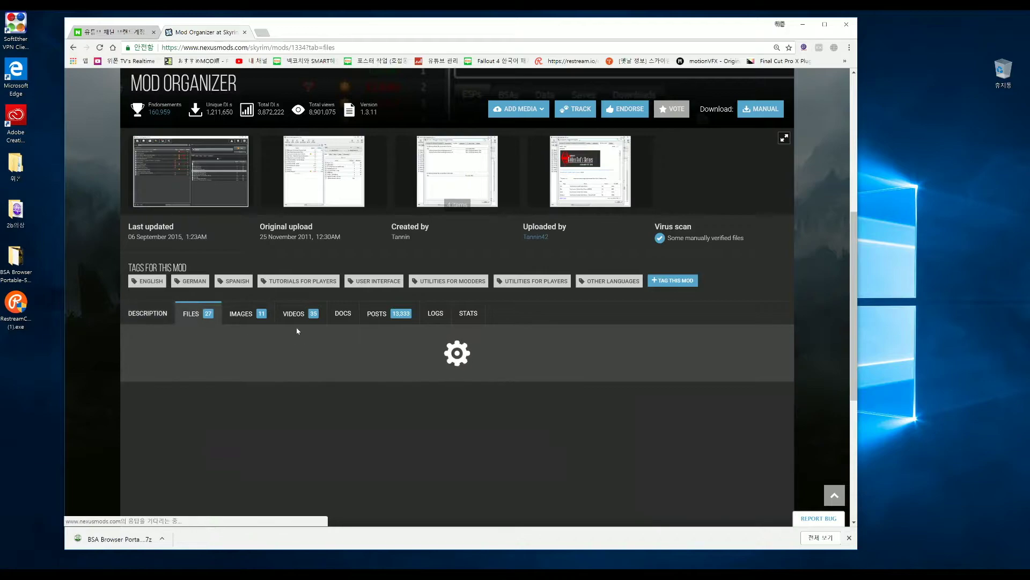
pyautogui.scroll(-2, 285, 316)
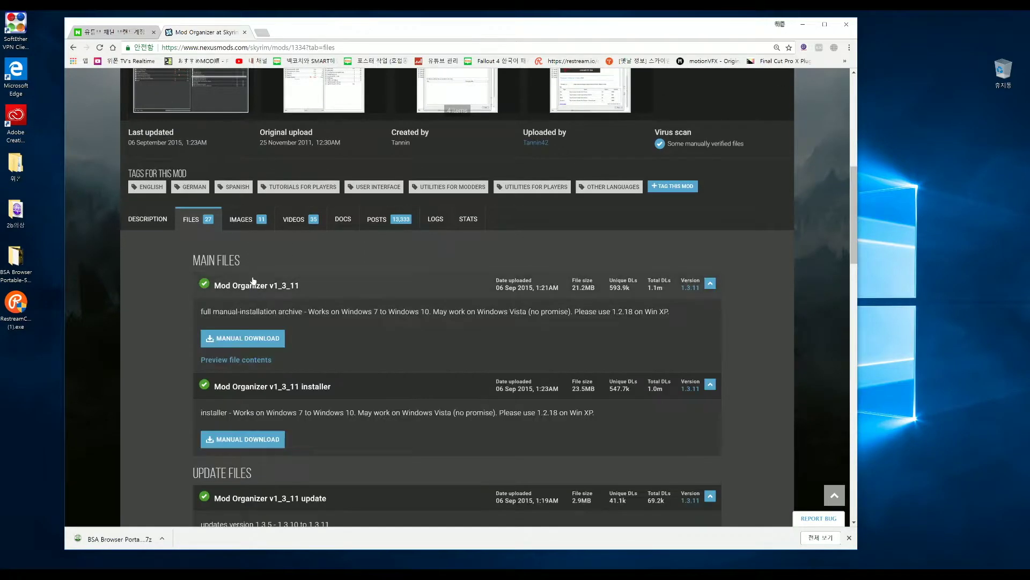
pyautogui.scroll(-1, 293, 304)
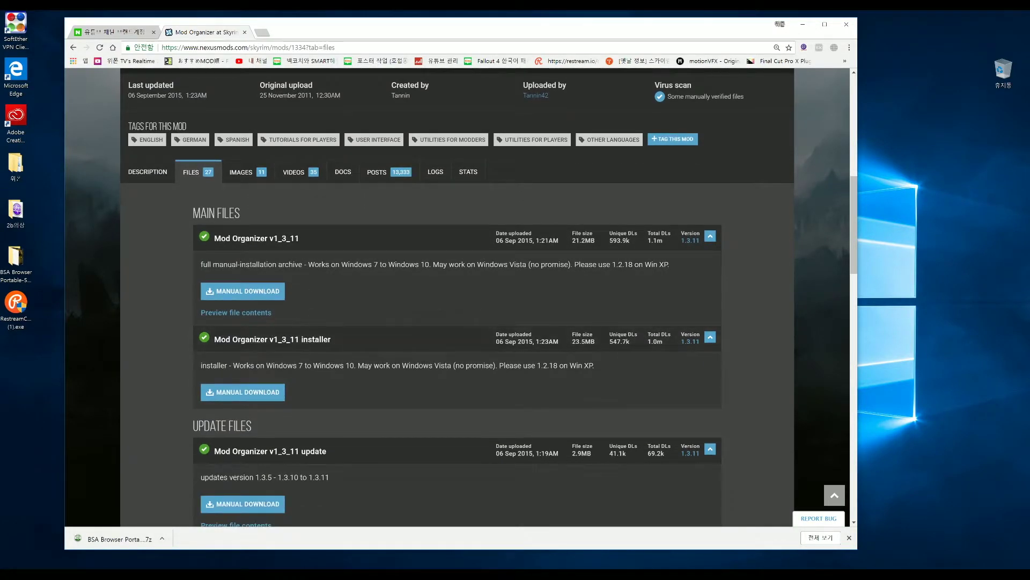
pyautogui.click(283, 298)
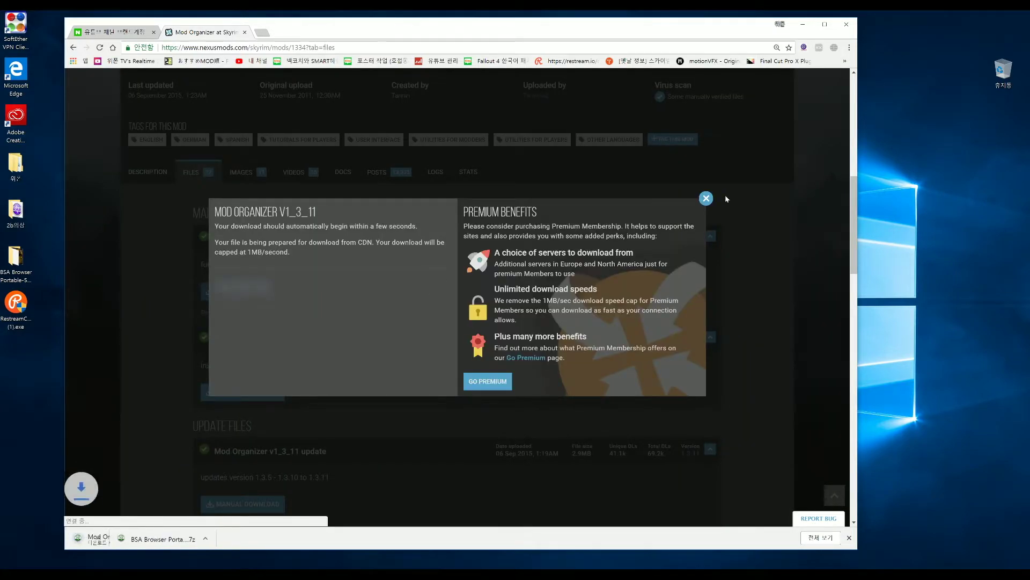
pyautogui.click(706, 198)
# - Put the downloaded Mod Organizer v1_3_11 archive on the desktop and minimize the browser
pyautogui.scroll(-4, 711, 214)
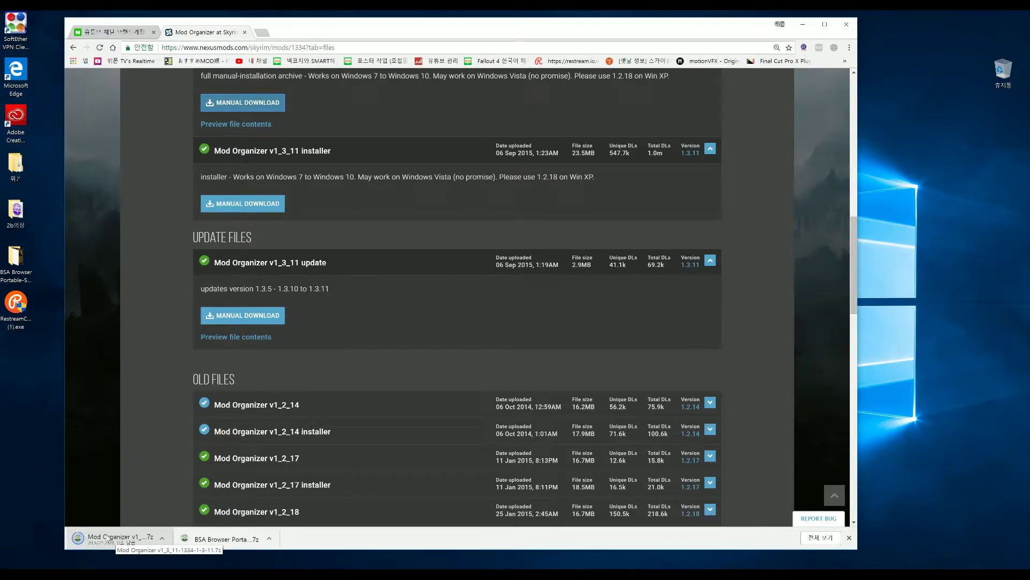
pyautogui.moveTo(107, 536); pyautogui.dragTo(16, 370)
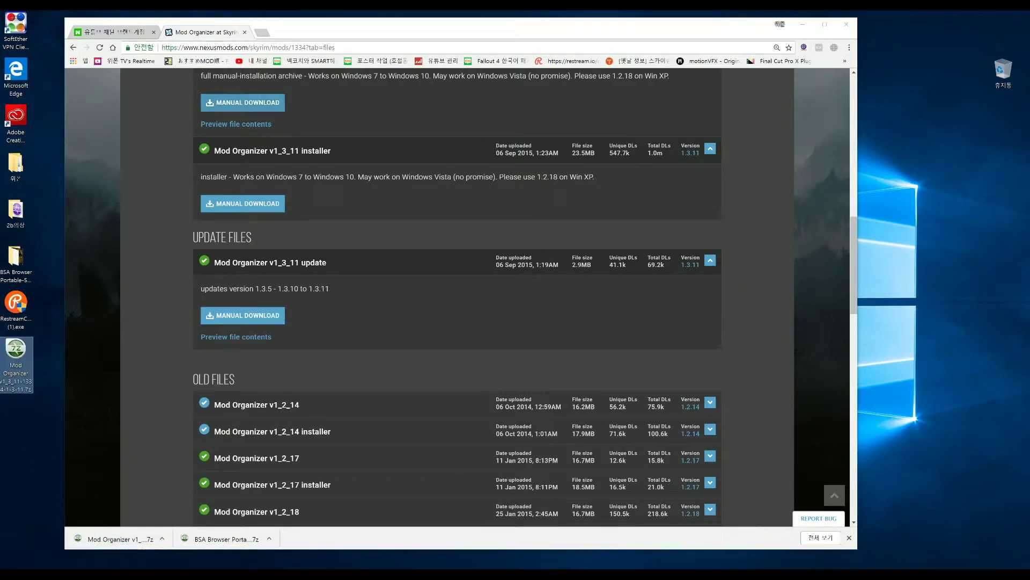
pyautogui.click(803, 25)
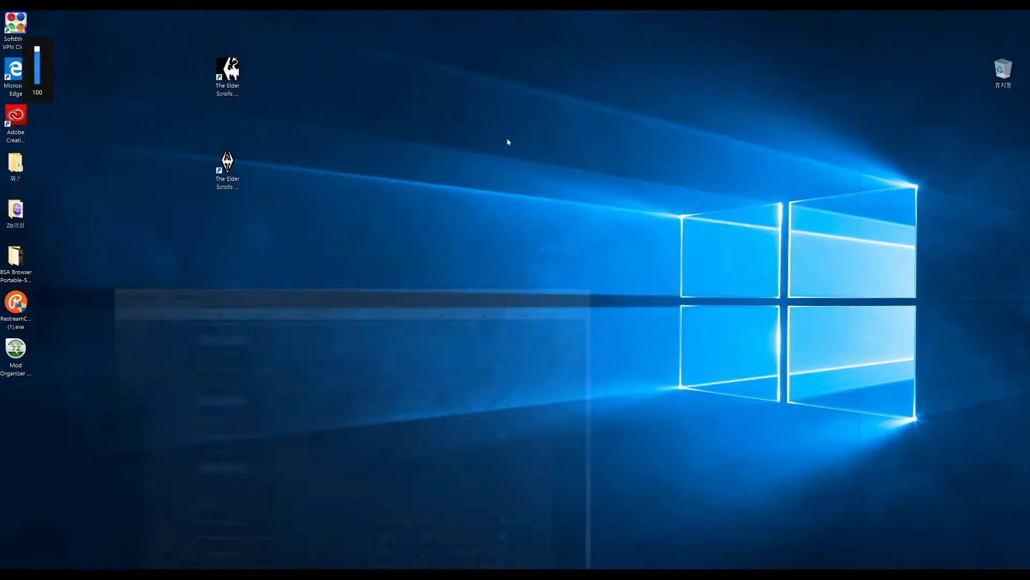
# - Extract the Mod Organizer archive to the desktop and close the archive program
pyautogui.doubleClick(18, 364)
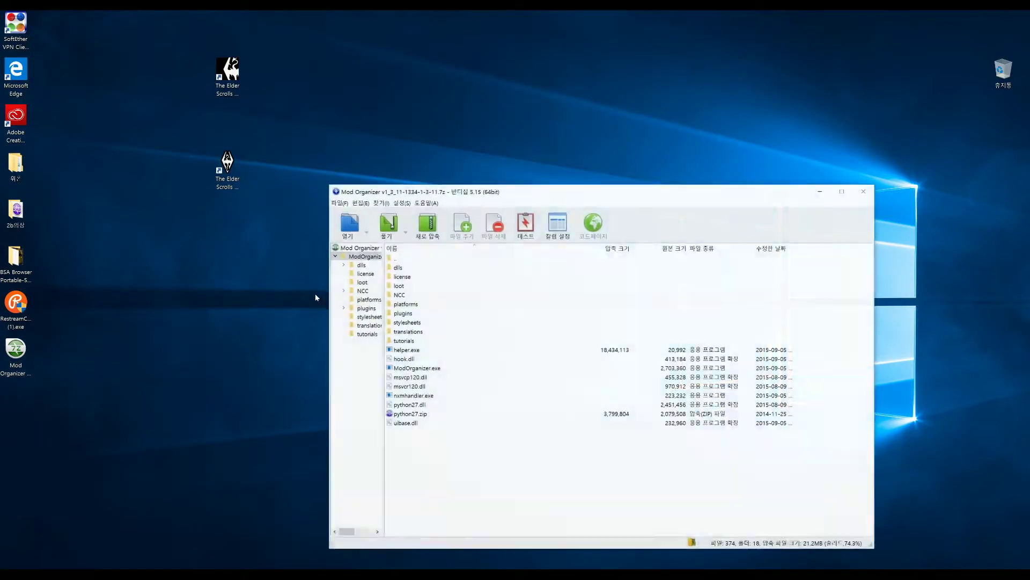
pyautogui.click(388, 225)
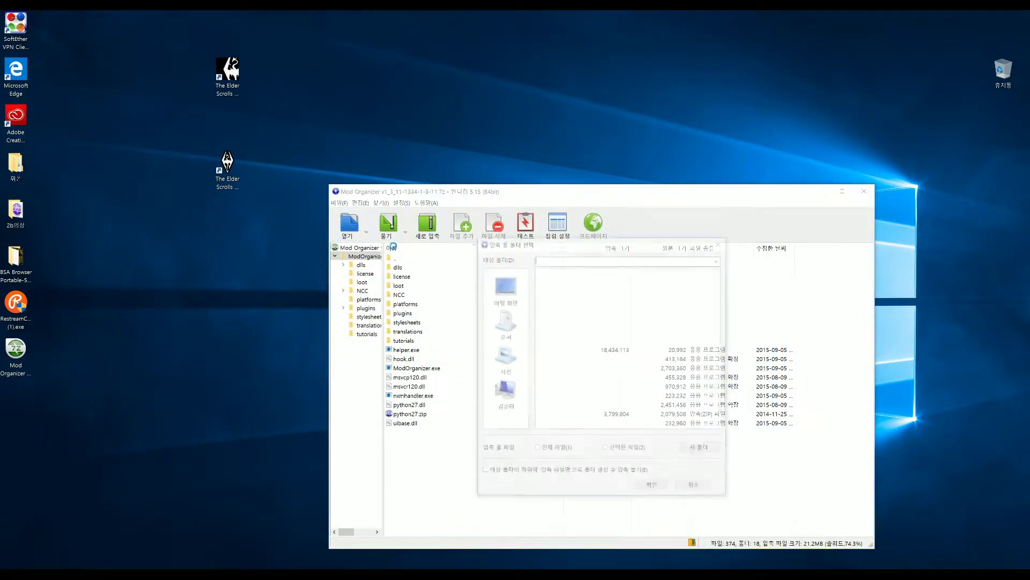
pyautogui.click(654, 488)
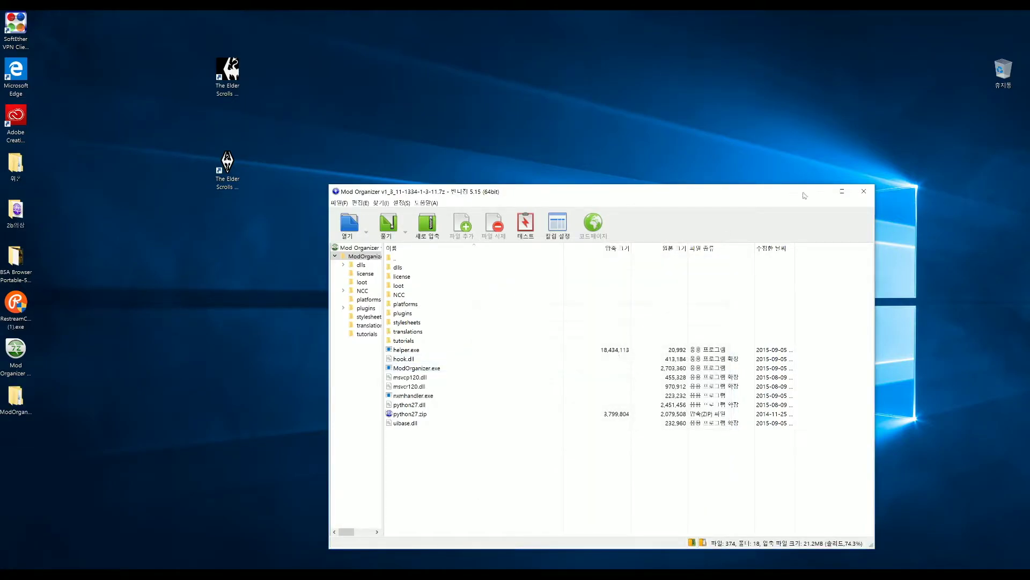
pyautogui.click(865, 191)
# - Set the extracted ModOrganizer folder apart on the desktop, look through its contents and close it
pyautogui.moveTo(17, 407); pyautogui.dragTo(123, 258)
pyautogui.doubleClick(127, 259)
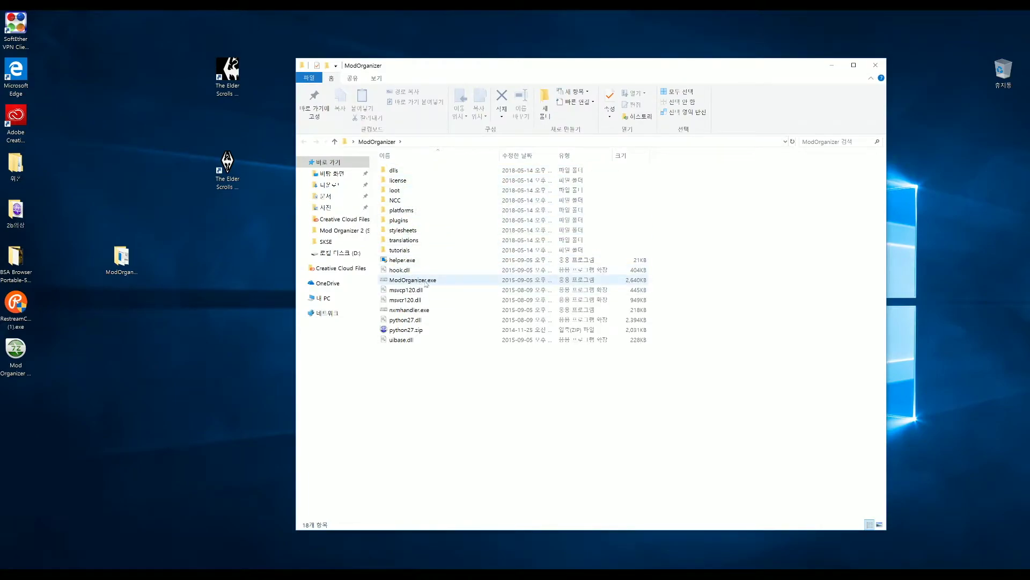
pyautogui.click(876, 64)
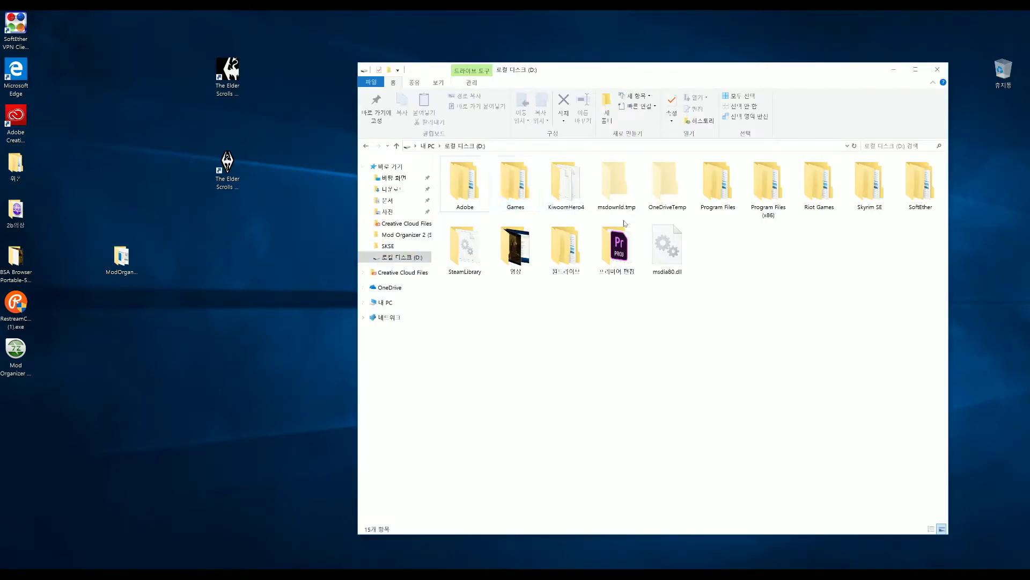
# - Copy the ModOrganizer folder from the desktop into SteamLibrary\steamapps\common\Skyrim on drive D
pyautogui.doubleClick(465, 247)
pyautogui.click(470, 193)
pyautogui.doubleClick(470, 194)
pyautogui.doubleClick(466, 188)
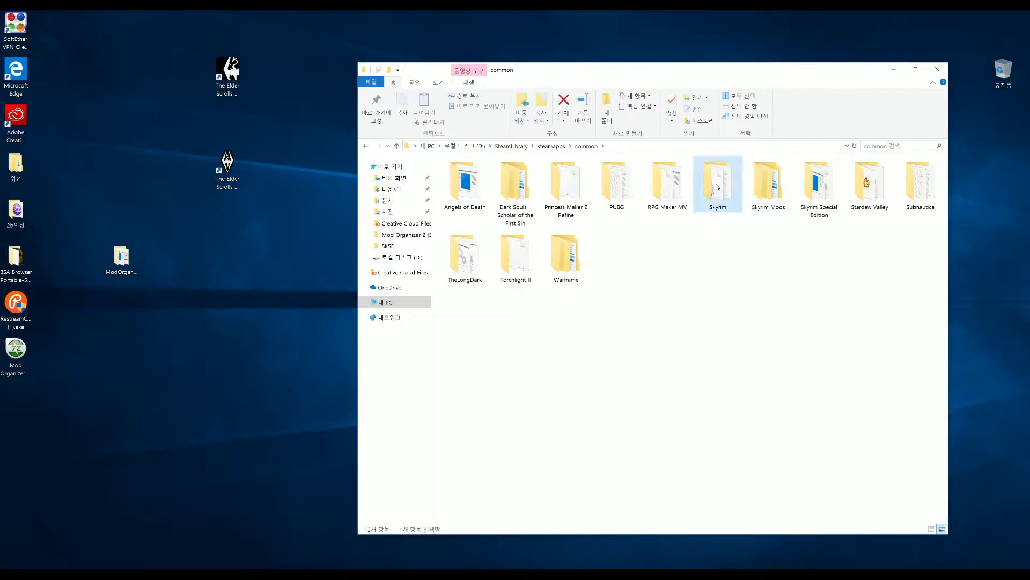
pyautogui.doubleClick(718, 183)
pyautogui.moveTo(121, 256); pyautogui.dragTo(19, 437)
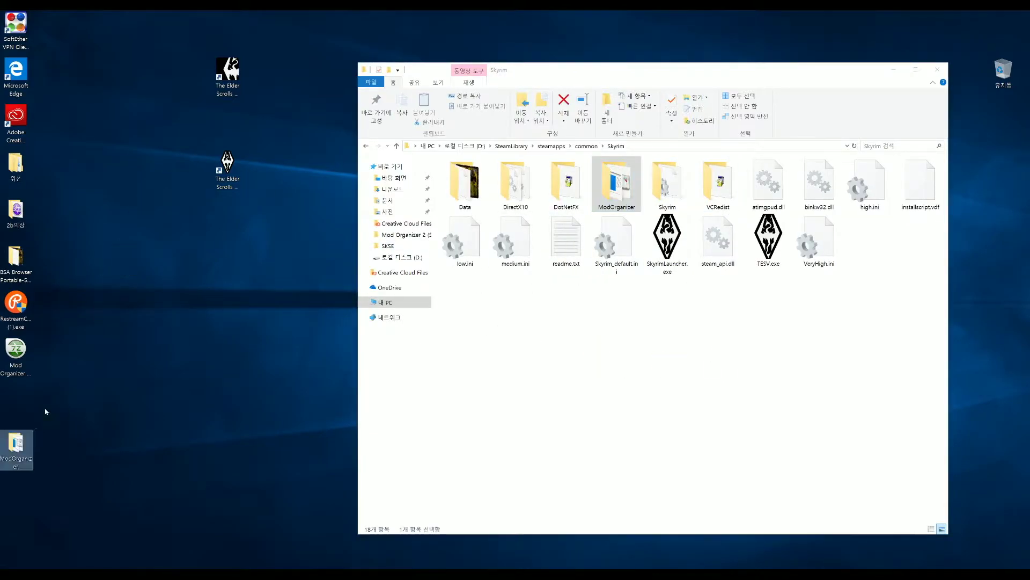
# - Delete the leftover ModOrganizer folder and the Mod Organizer archive from the desktop
pyautogui.moveTo(45, 346); pyautogui.dragTo(21, 453)
pyautogui.press('Delete')
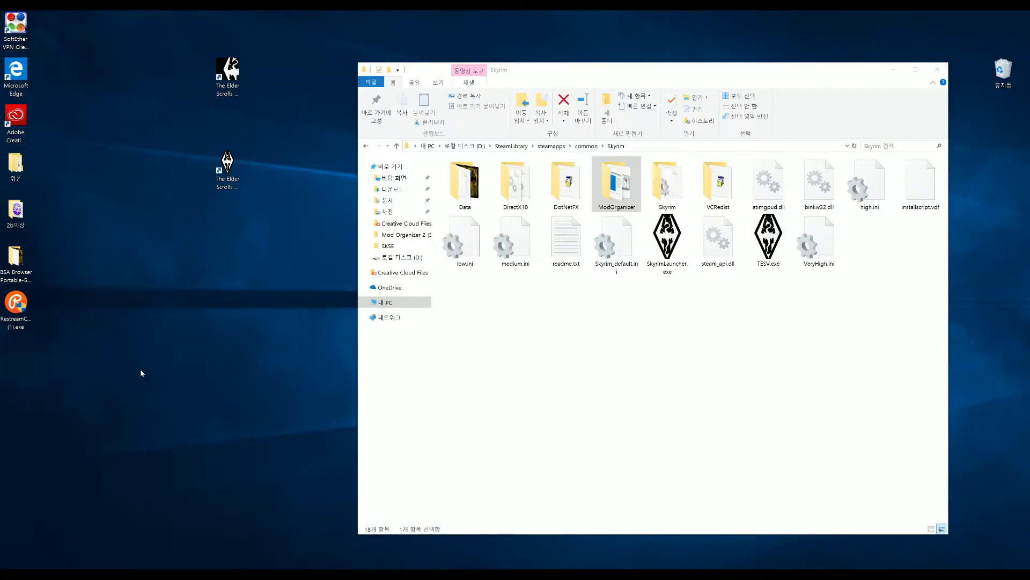
# - Create a shortcut to ModOrganizer.exe in Skyrim's ModOrganizer folder and place it on the desktop beside the Skyrim shortcut
pyautogui.moveTo(652, 66); pyautogui.dragTo(561, 71)
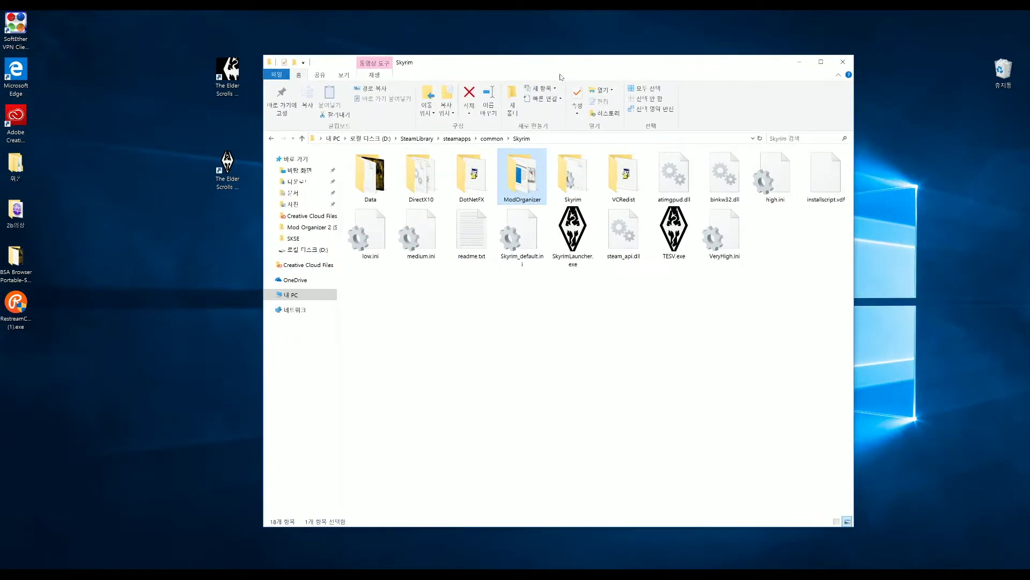
pyautogui.doubleClick(523, 175)
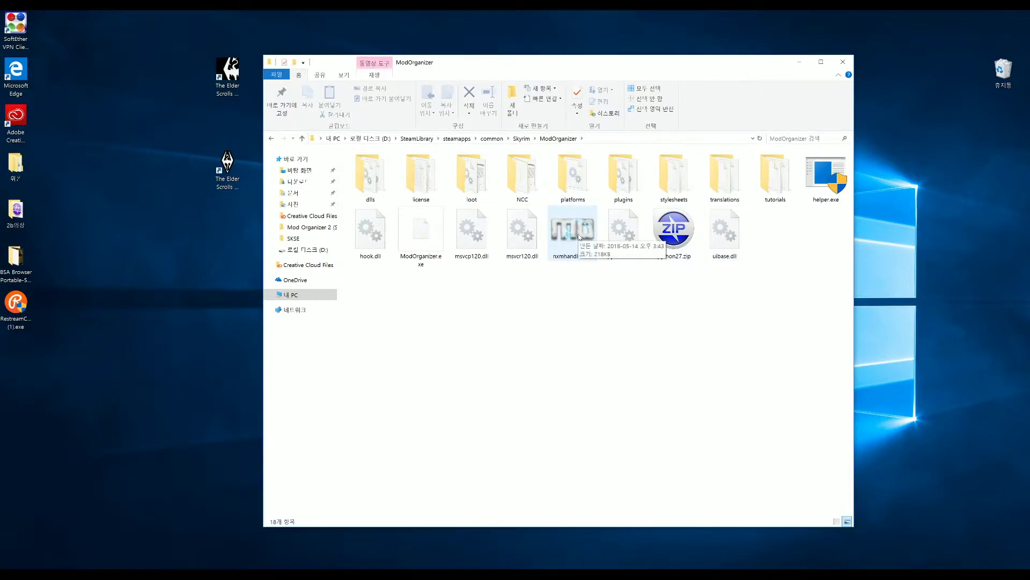
pyautogui.click(421, 239)
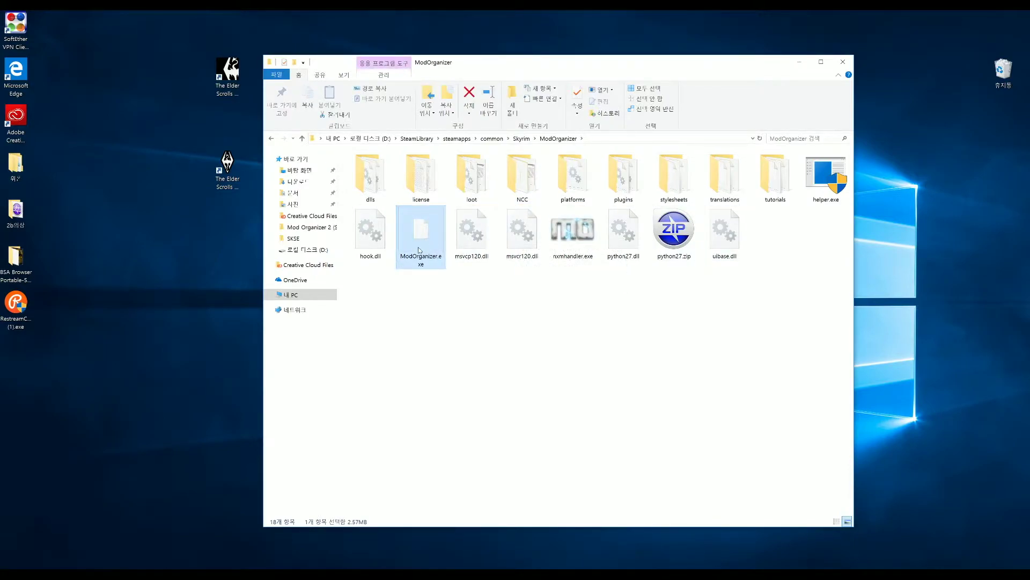
pyautogui.rightClick(419, 247)
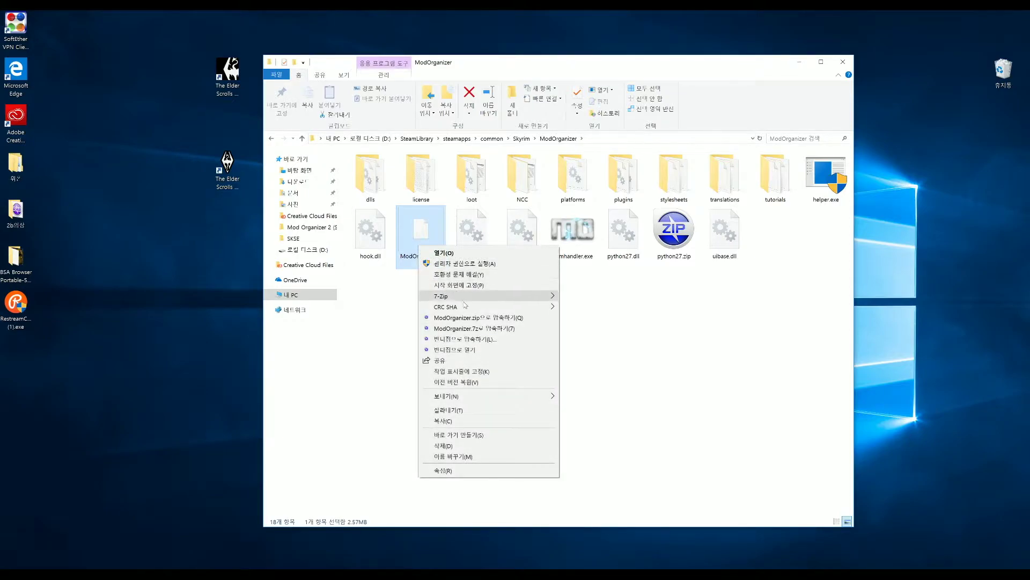
pyautogui.click(475, 435)
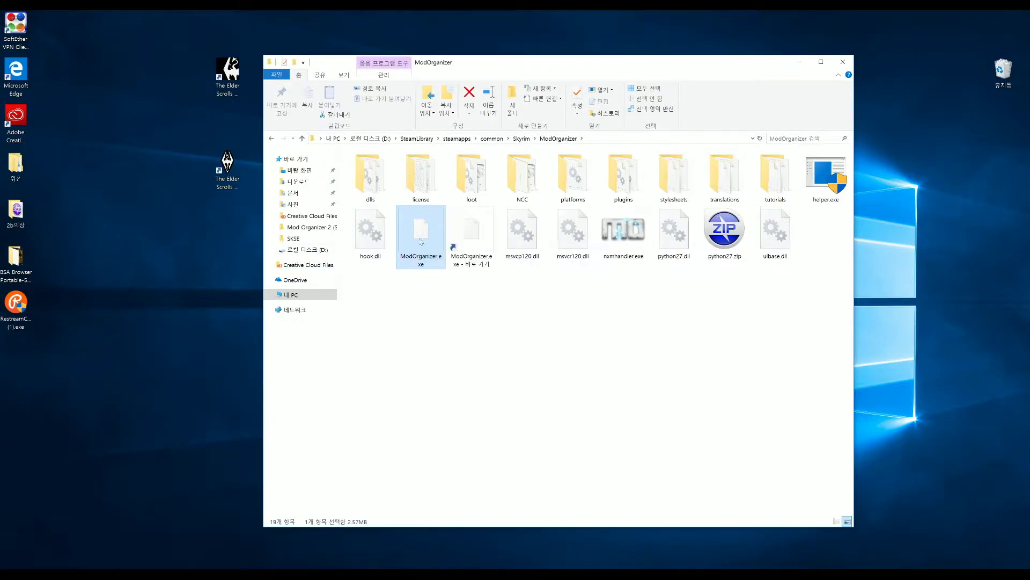
pyautogui.moveTo(475, 238); pyautogui.dragTo(185, 203)
# - Rename the desktop shortcut to MO1 and minimize the folder window
pyautogui.click(192, 193)
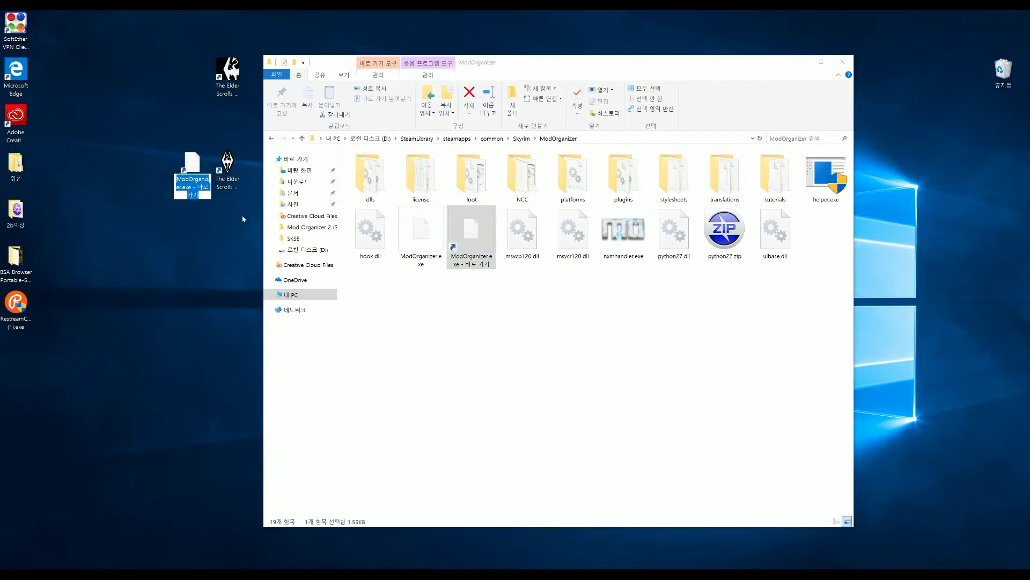
pyautogui.press('BackSpace')
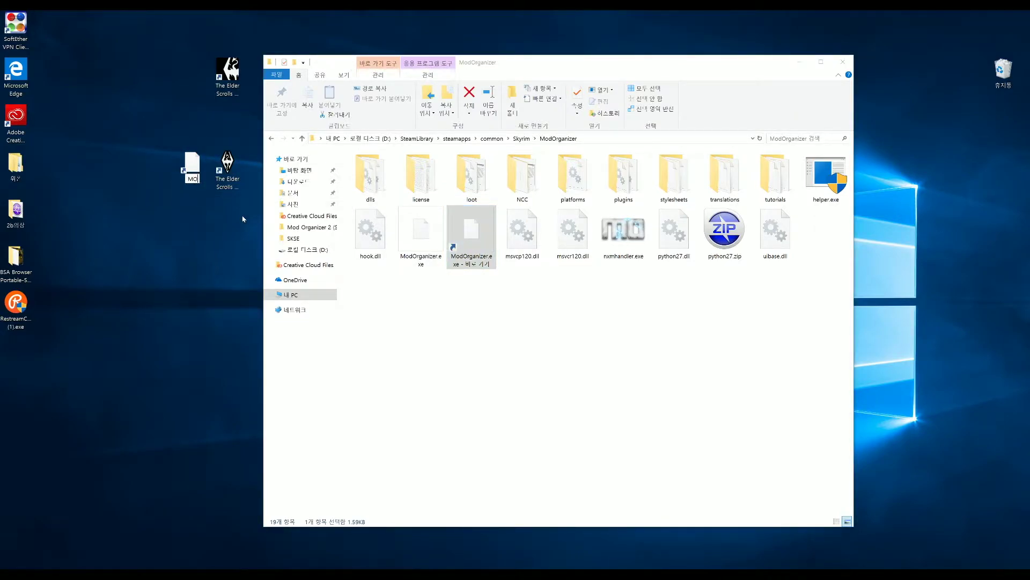
pyautogui.write('MO1')
pyautogui.press('Return')
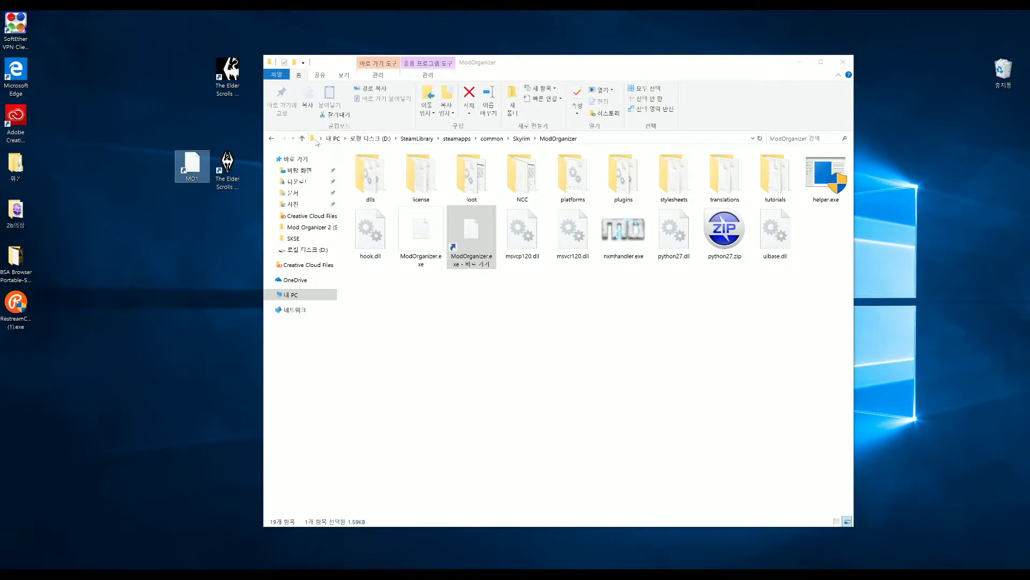
pyautogui.click(804, 64)
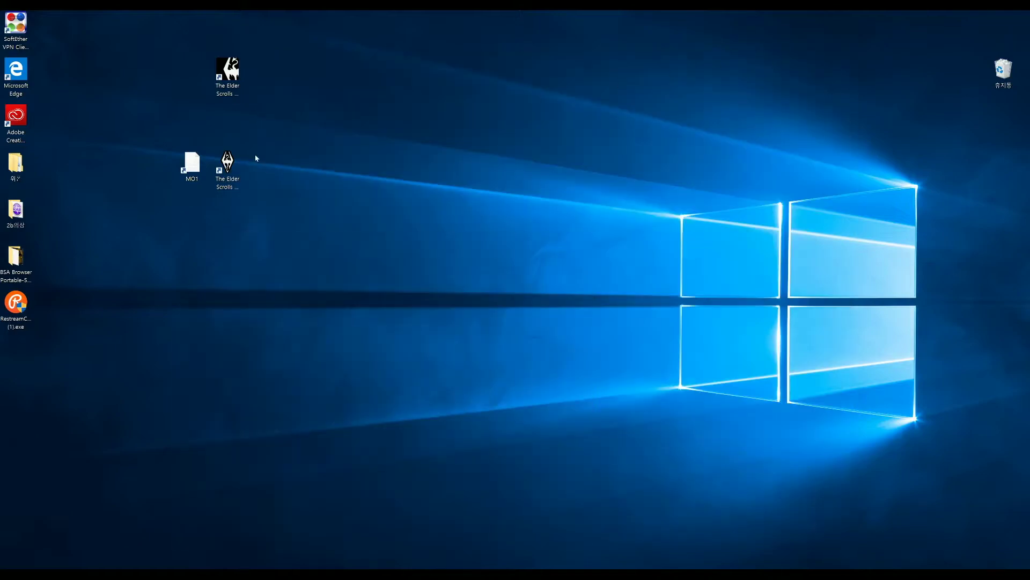
# - Launch Mod Organizer from the MO1 shortcut, accept the basic-features tutorial and advance past its welcome message
pyautogui.doubleClick(187, 167)
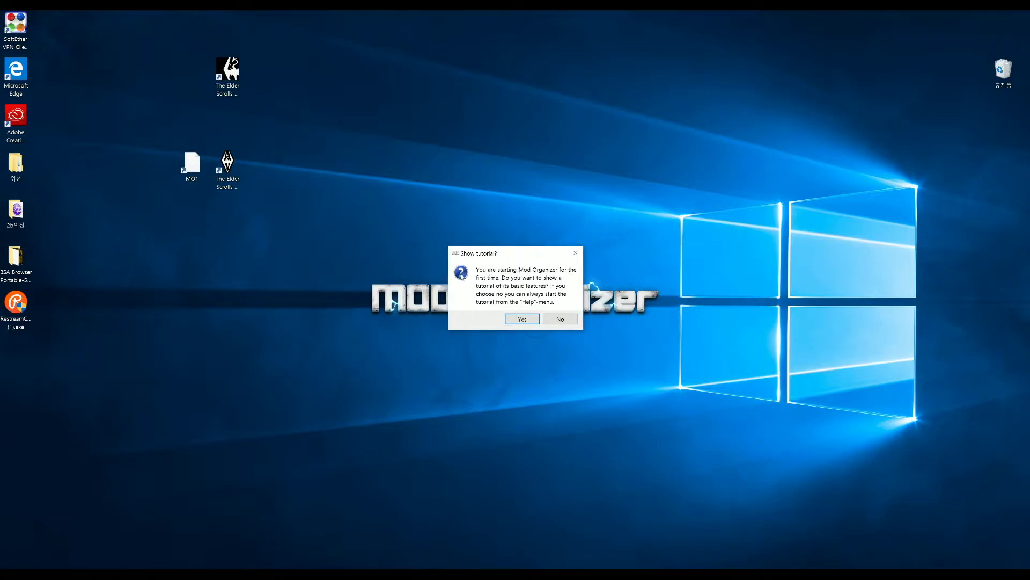
pyautogui.click(524, 319)
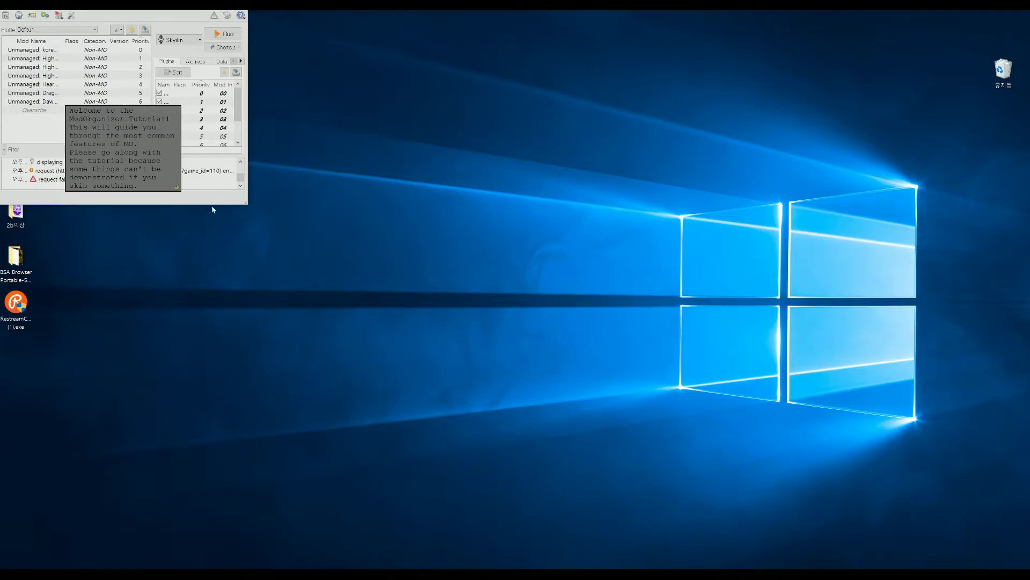
pyautogui.click(170, 189)
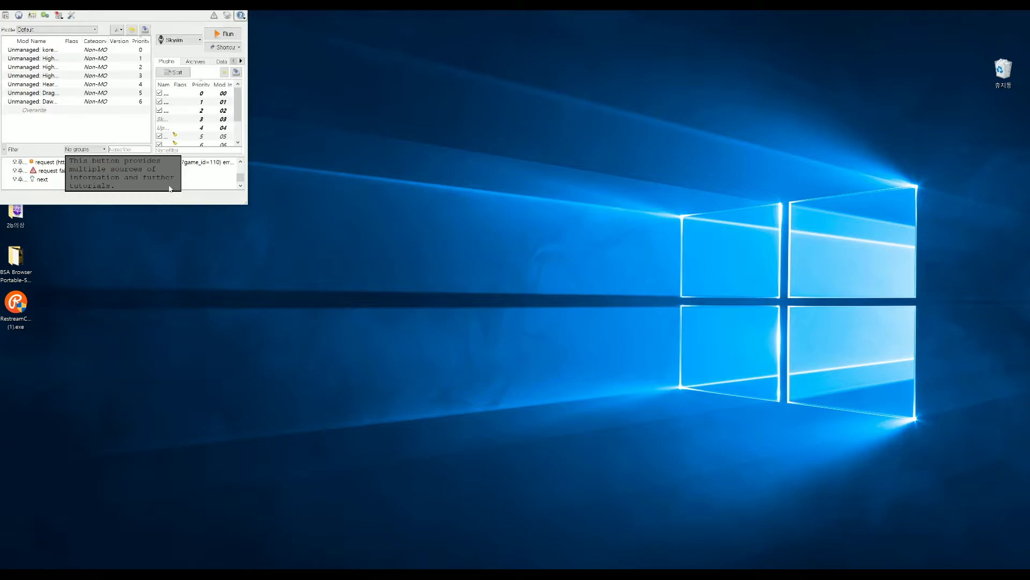
# - Enlarge the Mod Organizer window and move it toward the middle of the desktop, then restart the program from the MO1 shortcut
pyautogui.moveTo(248, 204); pyautogui.dragTo(397, 329)
pyautogui.moveTo(164, 17); pyautogui.dragTo(349, 111)
pyautogui.moveTo(584, 418); pyautogui.dragTo(730, 458)
pyautogui.click(719, 106)
pyautogui.doubleClick(183, 170)
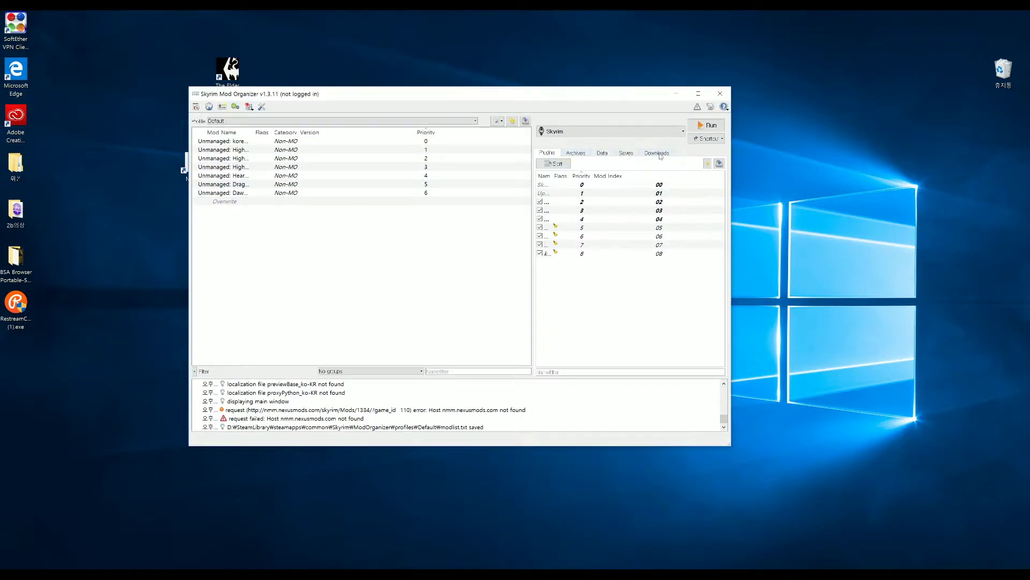
# - Set Mod Organizer's interface language to Korean in the settings and apply the change
pyautogui.click(261, 106)
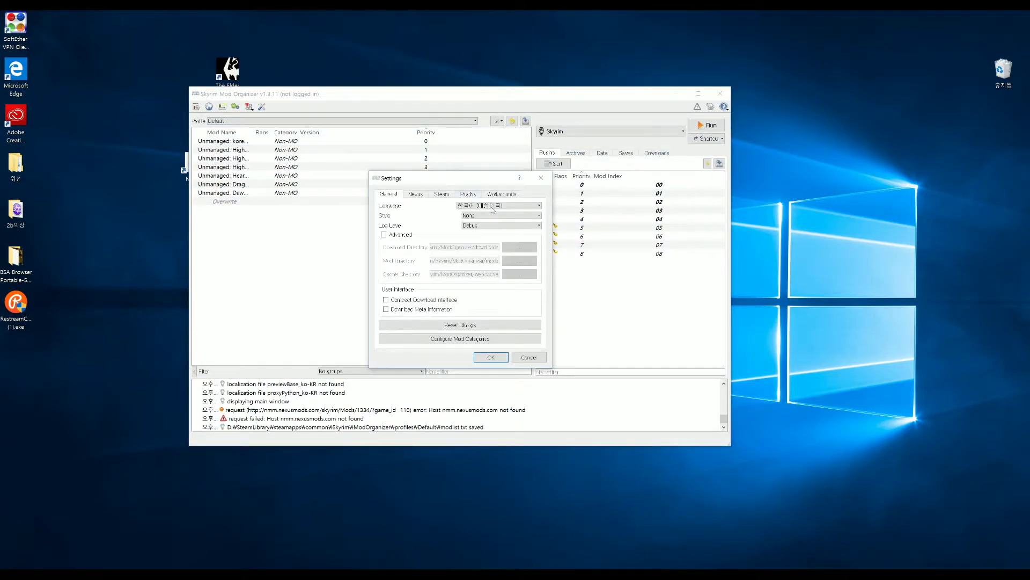
pyautogui.click(493, 207)
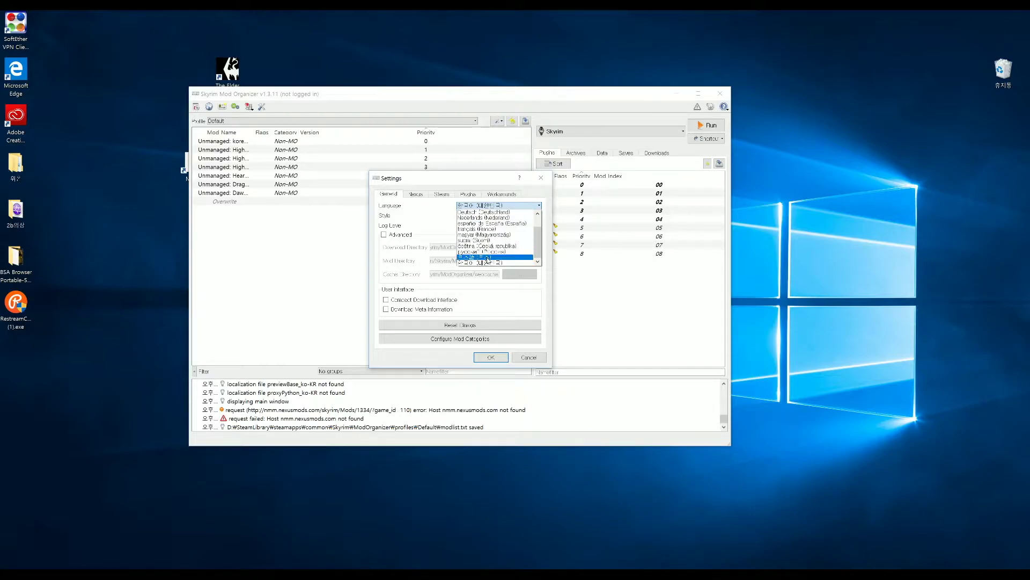
pyautogui.click(483, 251)
pyautogui.click(488, 207)
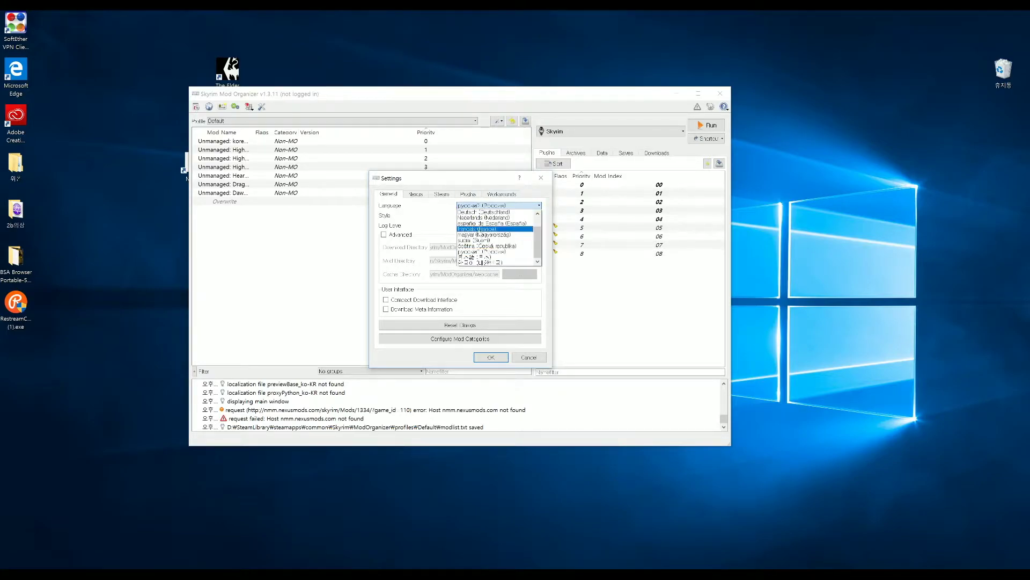
pyautogui.click(484, 260)
pyautogui.click(487, 357)
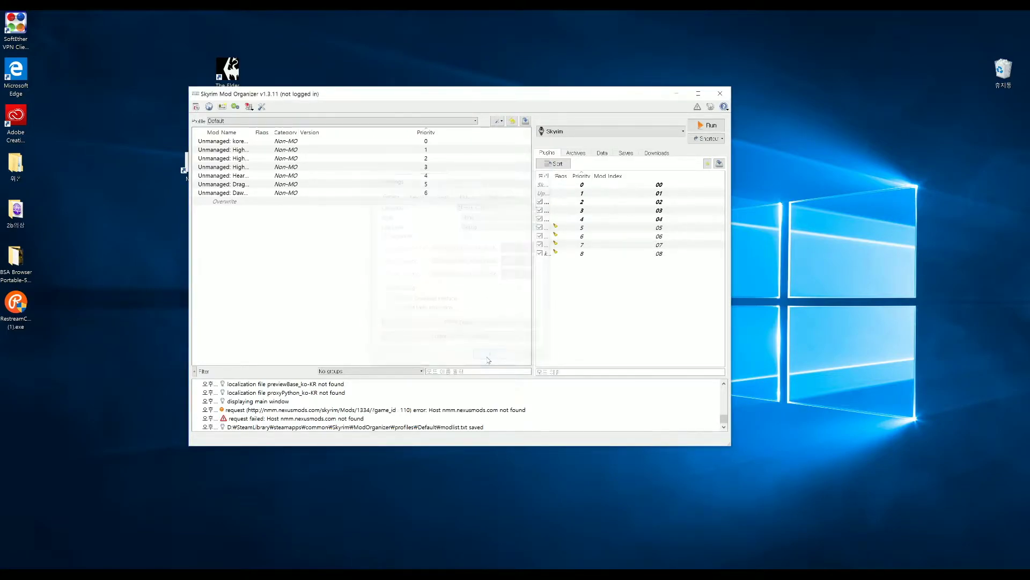
# - Move the Mod Organizer window nearer the middle of the desktop and choose LOOT as the program to run
pyautogui.moveTo(470, 95); pyautogui.dragTo(540, 114)
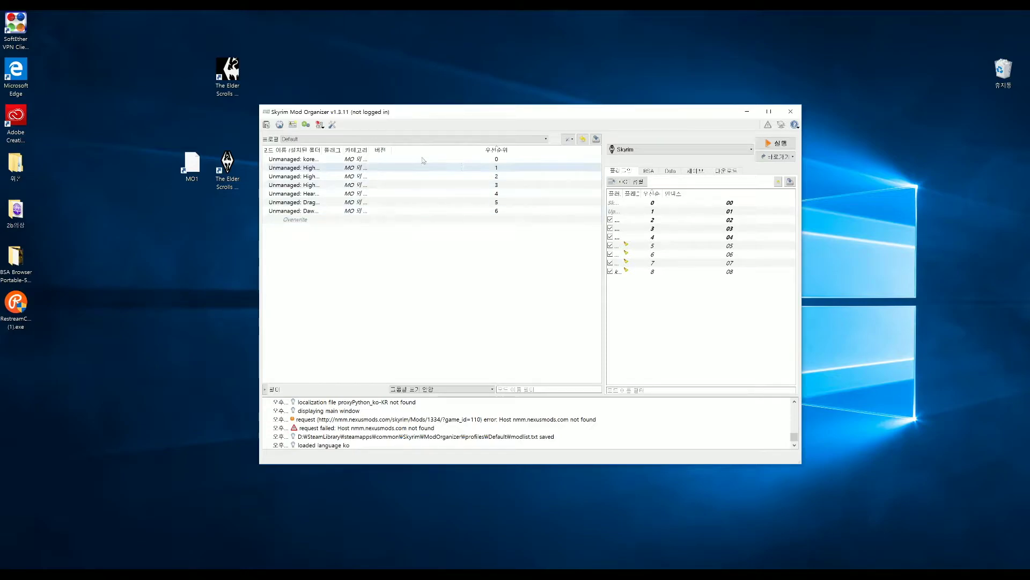
pyautogui.click(631, 152)
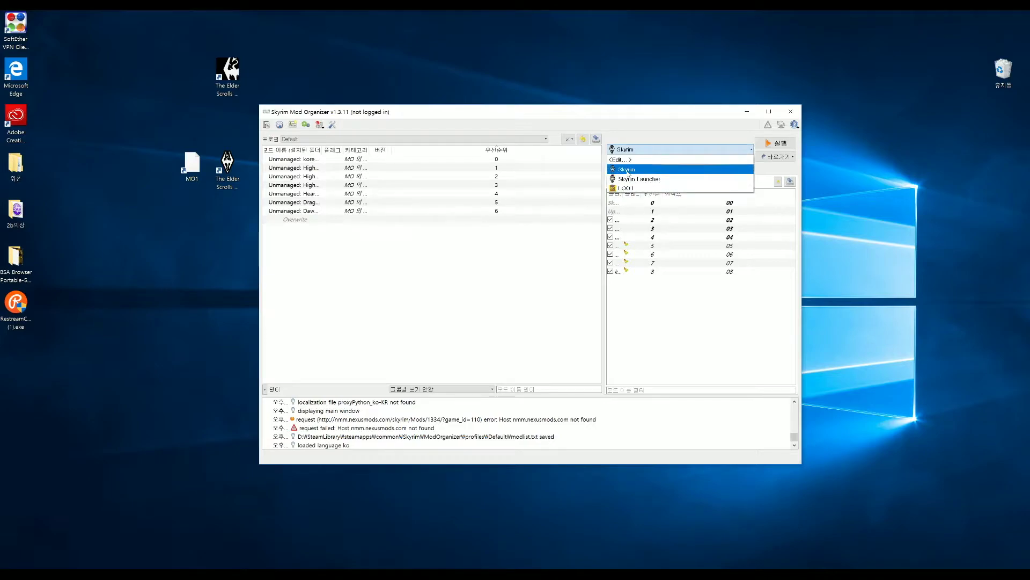
pyautogui.click(625, 188)
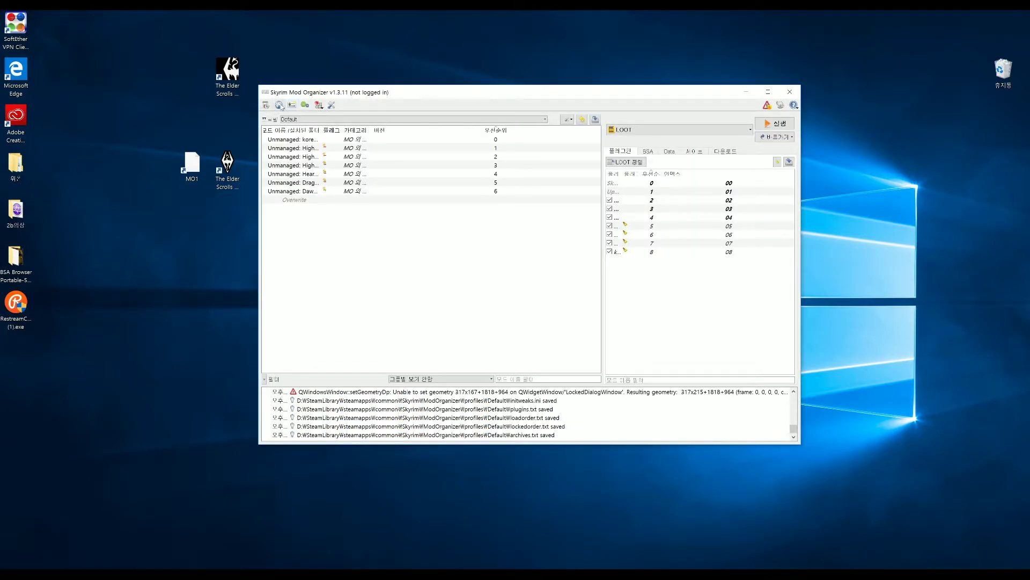
# - Open the Skyrim Nexus site from Mod Organizer, close its browser tab and minimize the browser
pyautogui.click(280, 105)
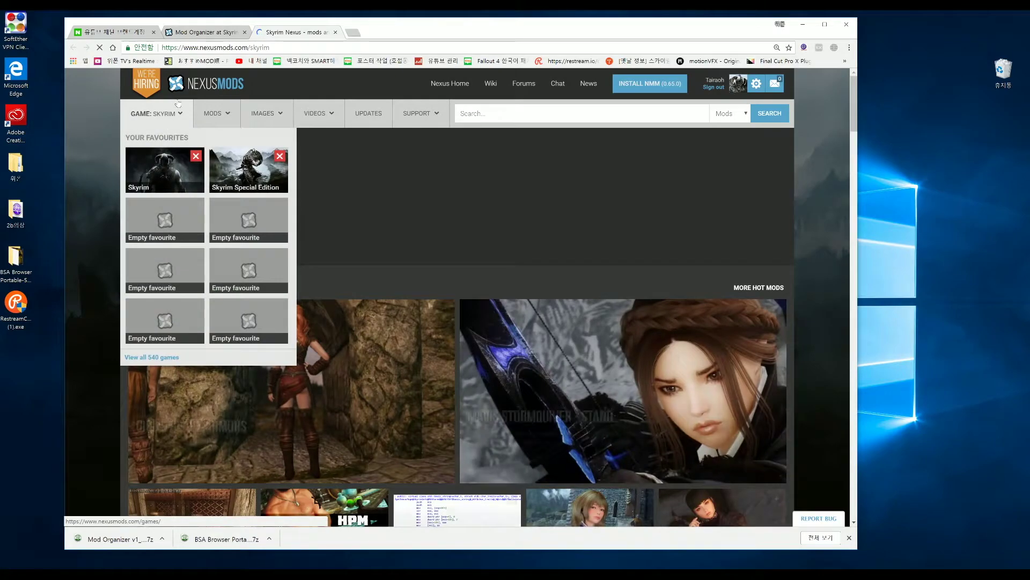
pyautogui.click(335, 32)
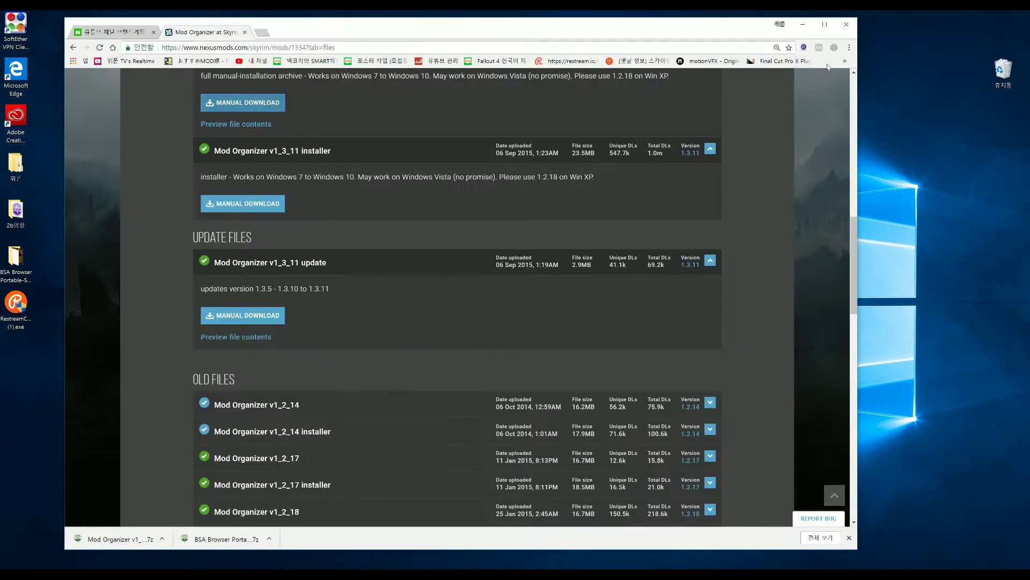
pyautogui.click(803, 24)
# - Enable automatic Nexus login in Mod Organizer's settings and enter the account's login name and password
pyautogui.click(332, 105)
pyautogui.click(464, 193)
pyautogui.click(444, 193)
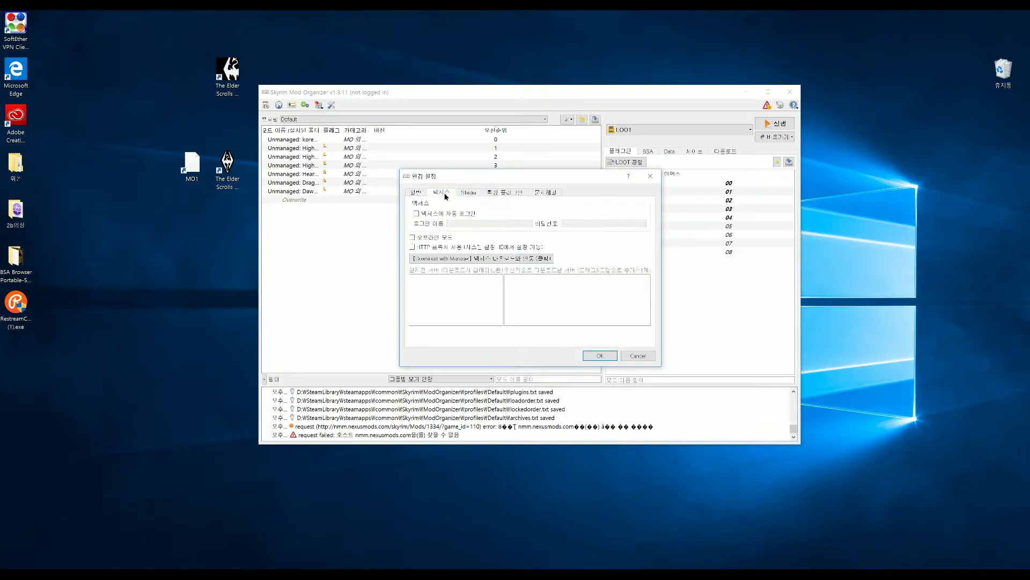
pyautogui.click(417, 214)
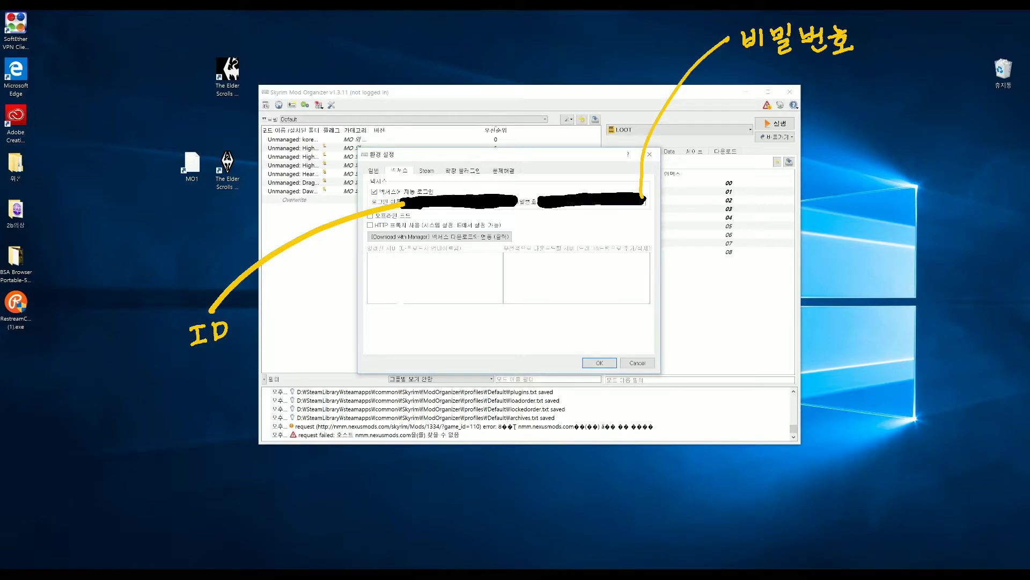
# - Associate Mod Organizer with Nexus "Download with Manager" links, accept the Chrome fix and save the settings
pyautogui.click(395, 236)
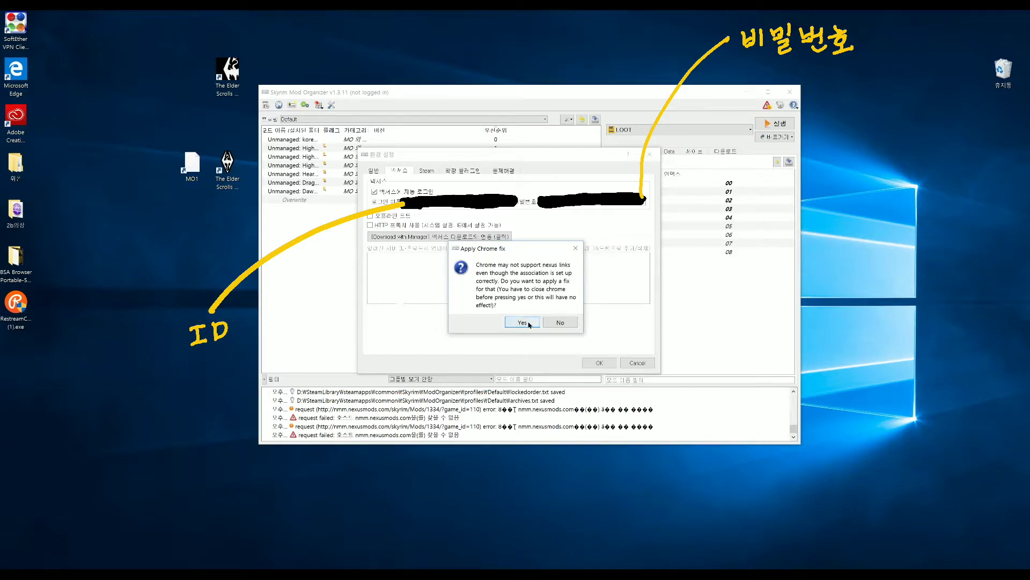
pyautogui.click(524, 321)
pyautogui.click(599, 363)
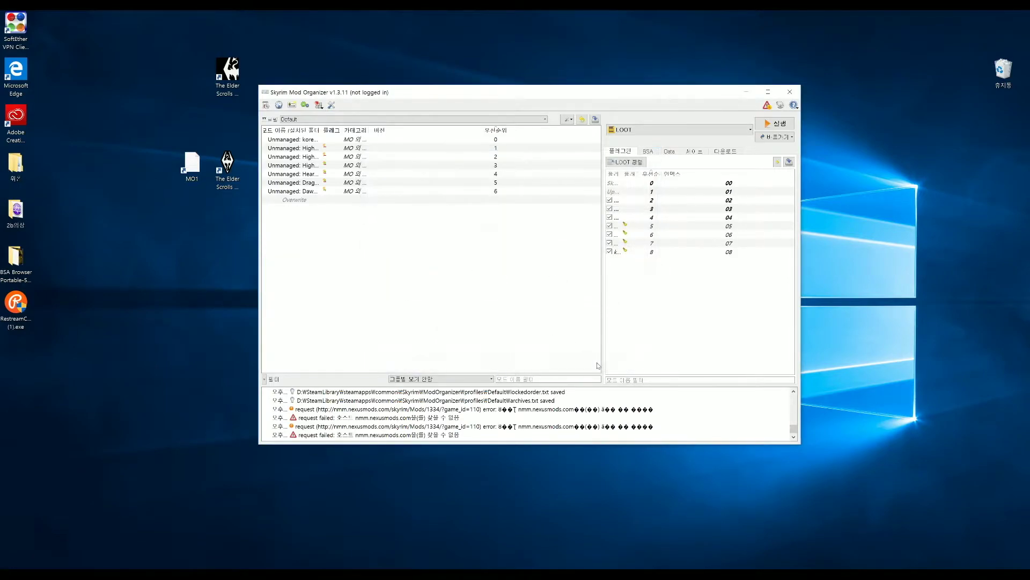
# - Switch to the browser, search Nexus Mods for "start" and open the Alternate Start - Live Another Life page
pyautogui.hotkey('alt', 'Tab')
pyautogui.press('Home')
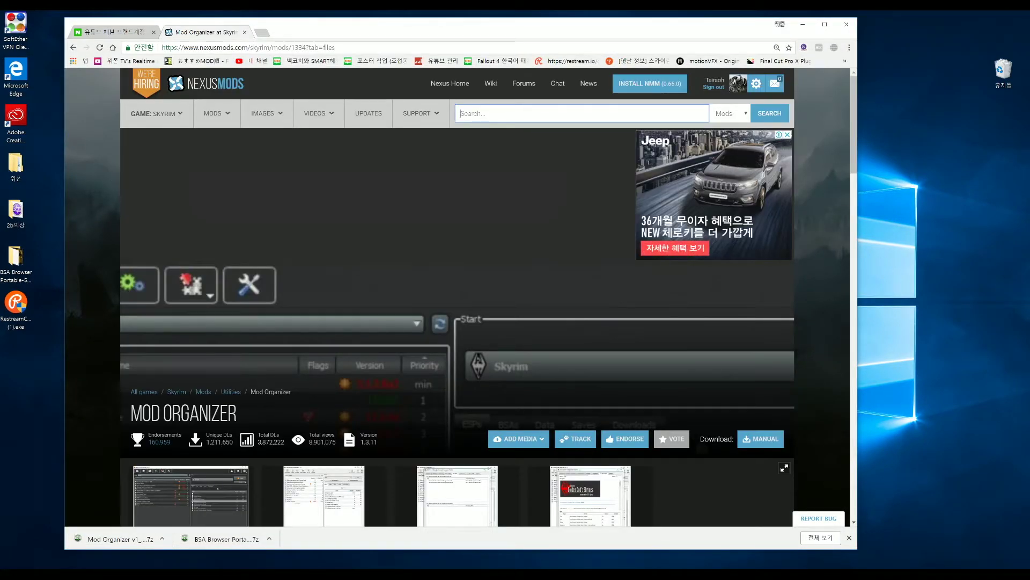
pyautogui.write('satr')
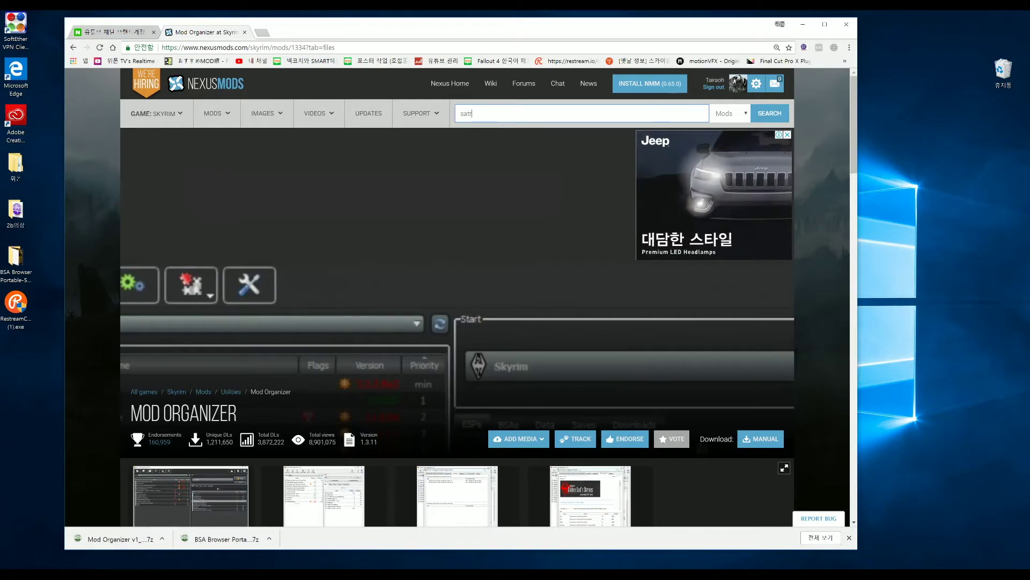
pyautogui.press('BackSpace')
pyautogui.press('BackSpace')
pyautogui.write('star')
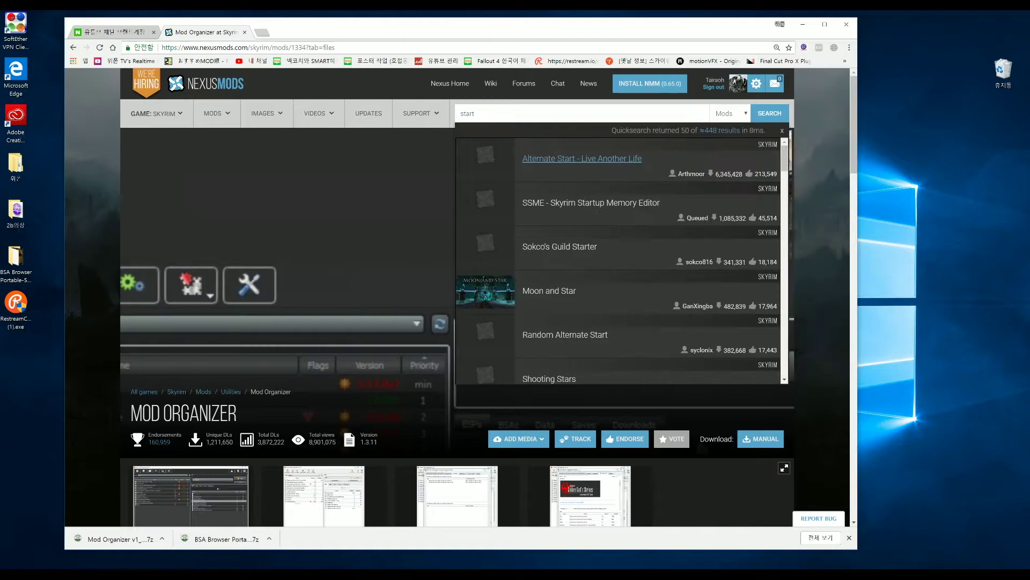
pyautogui.click(540, 161)
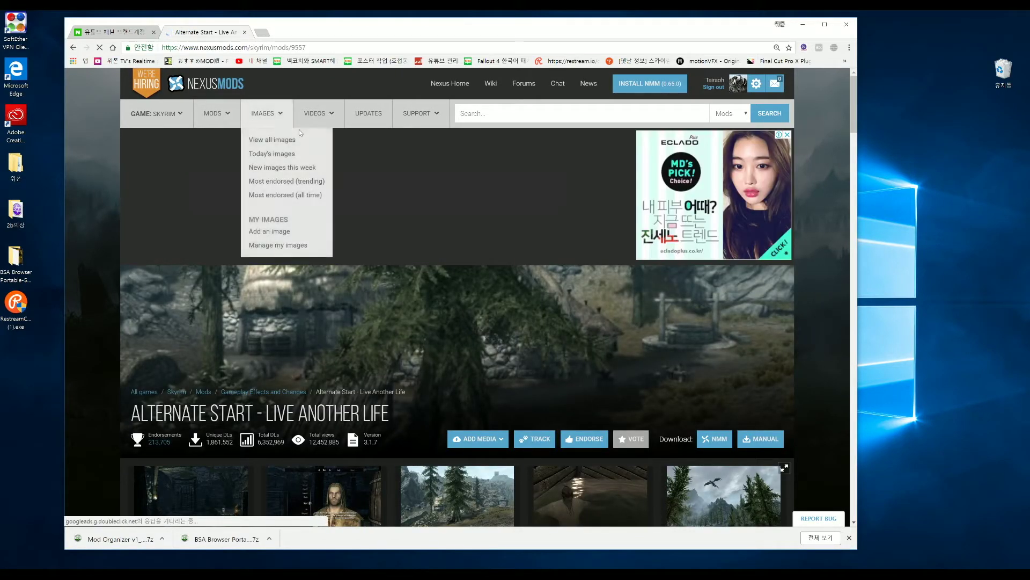
# - Request a mod manager download of the Alternate Start - Live Another Life main file and show Mod Organizer's downloads list
pyautogui.scroll(-7, 444, 178)
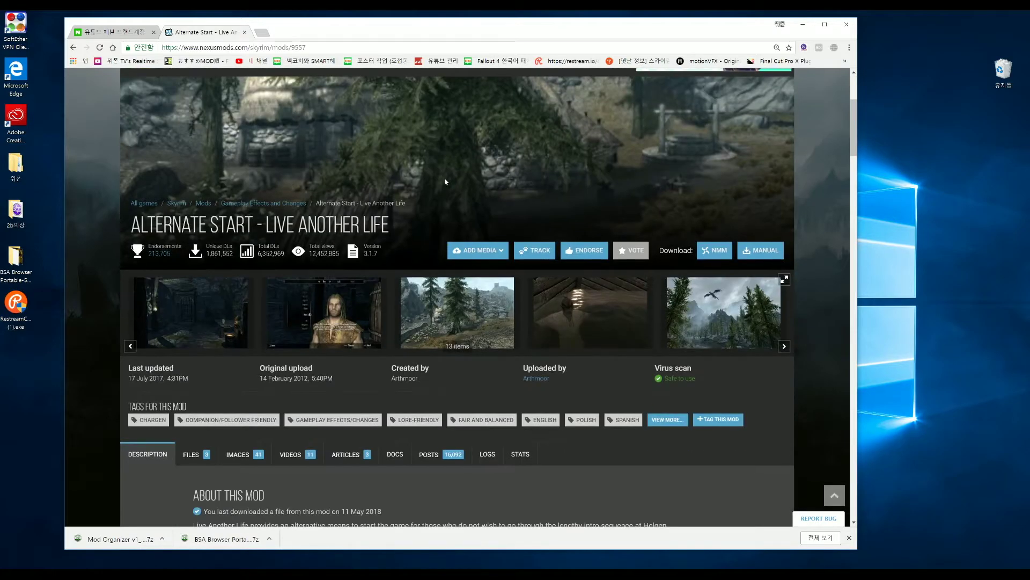
pyautogui.scroll(-7, 442, 183)
pyautogui.scroll(6, 231, 154)
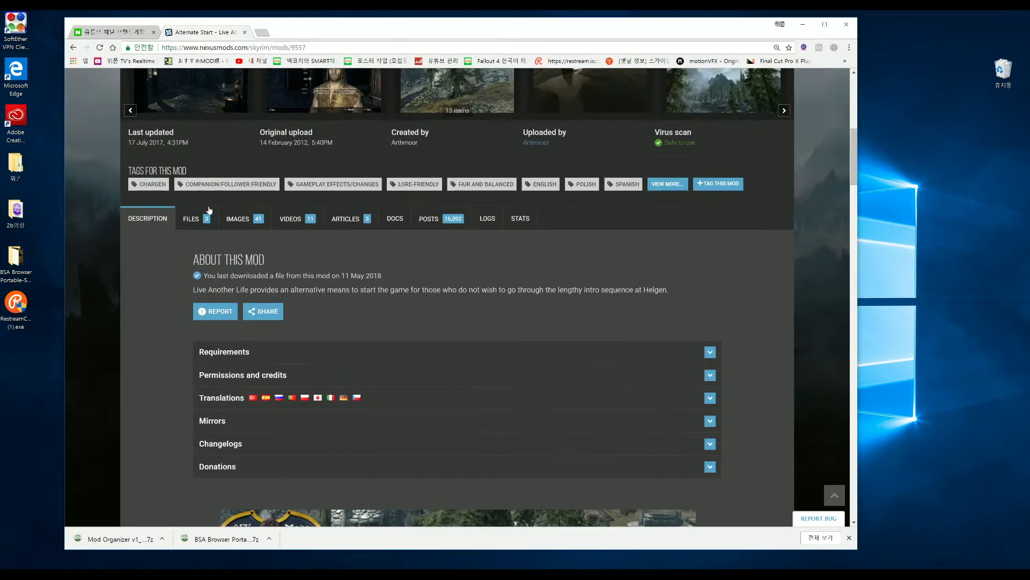
pyautogui.click(197, 217)
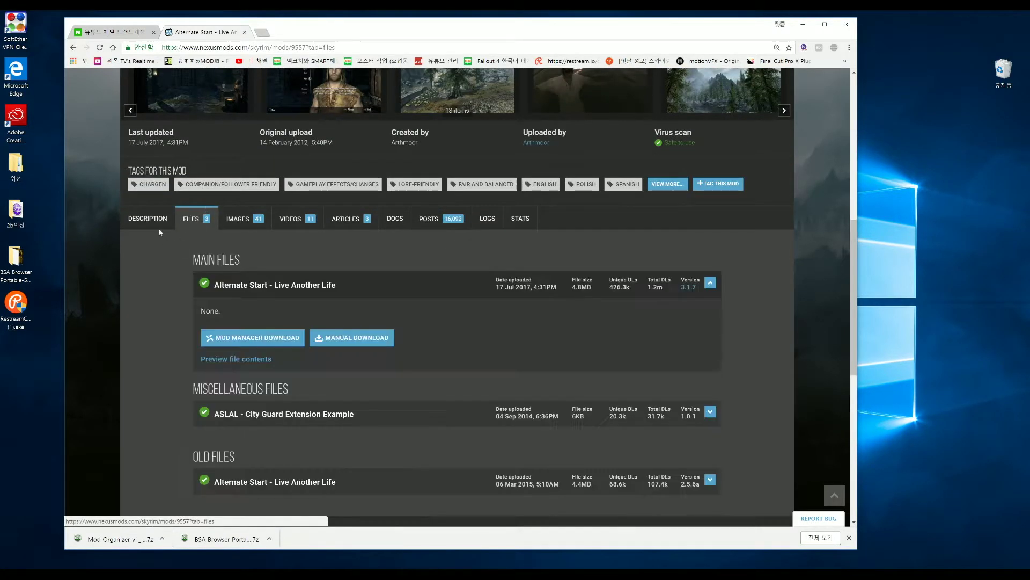
pyautogui.scroll(-1, 312, 291)
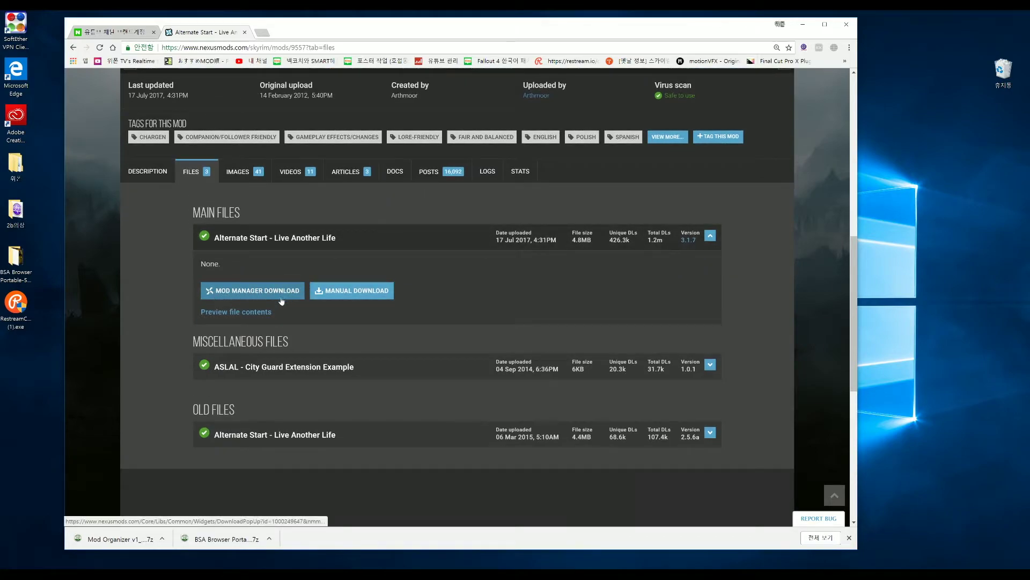
pyautogui.click(251, 299)
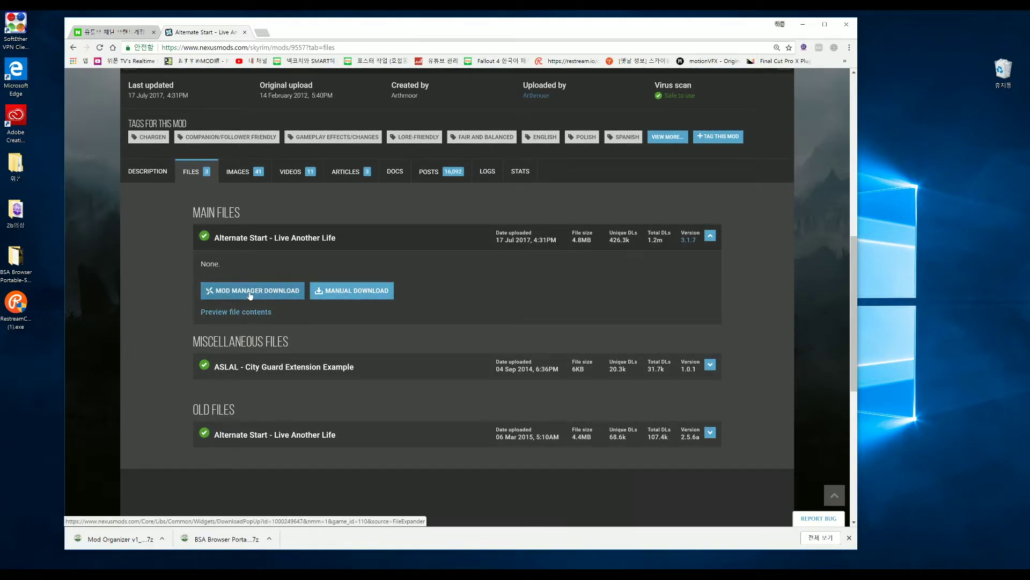
pyautogui.click(802, 26)
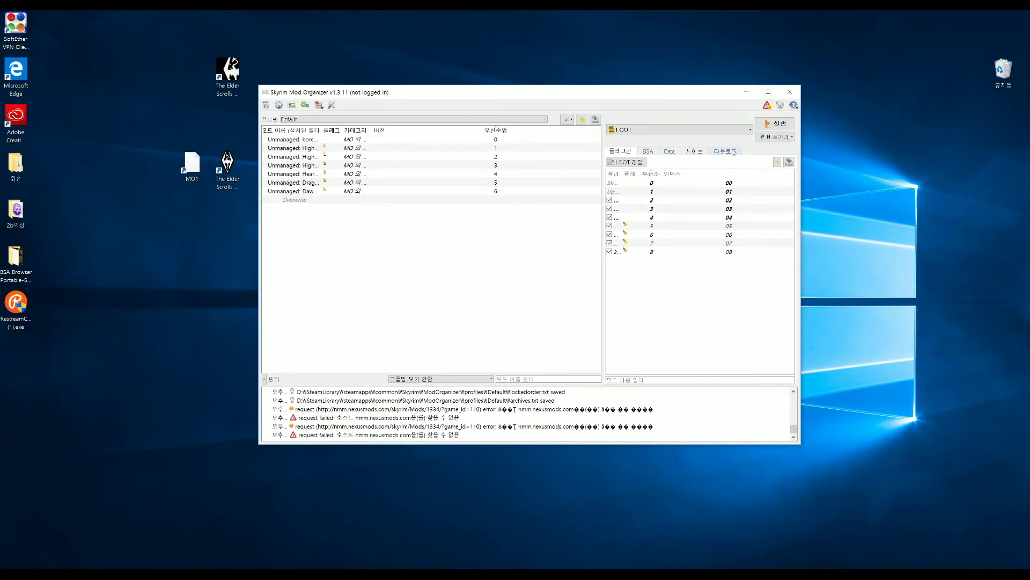
pyautogui.click(733, 152)
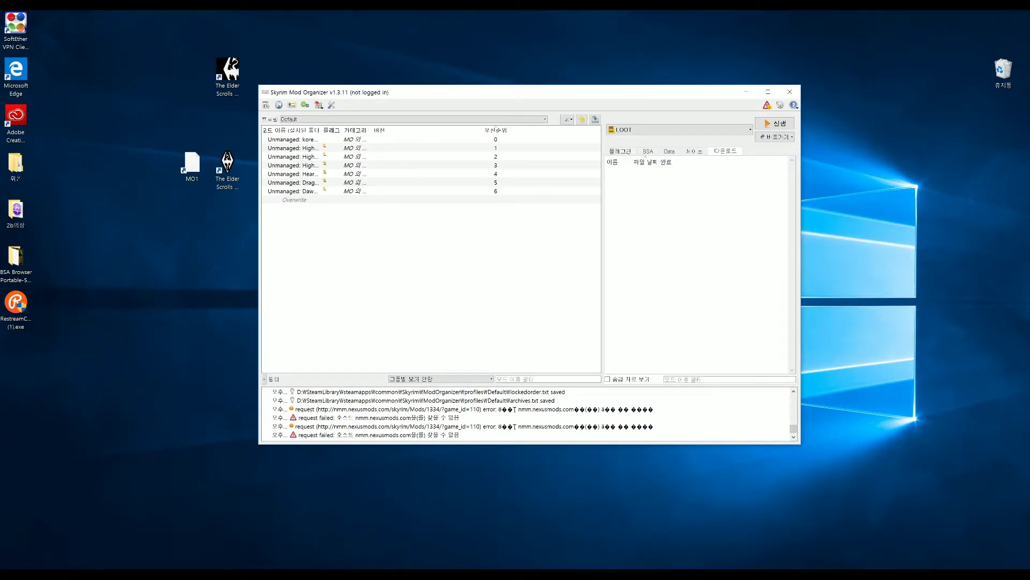
# - Request the Alternate Start mod manager download again from the browser and dismiss the Nexus login prompts in Mod Organizer
pyautogui.hotkey('alt', 'Tab')
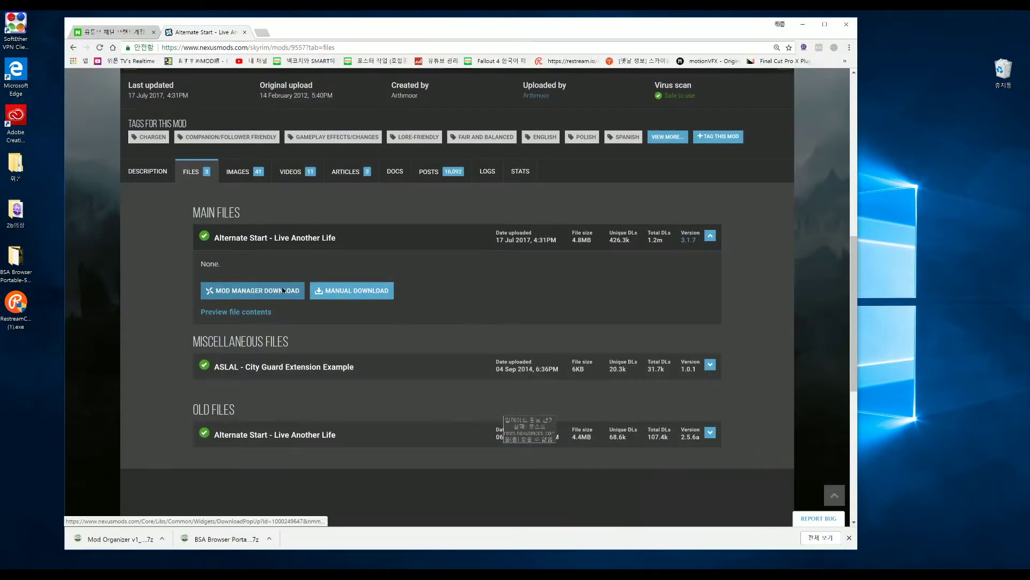
pyautogui.click(283, 291)
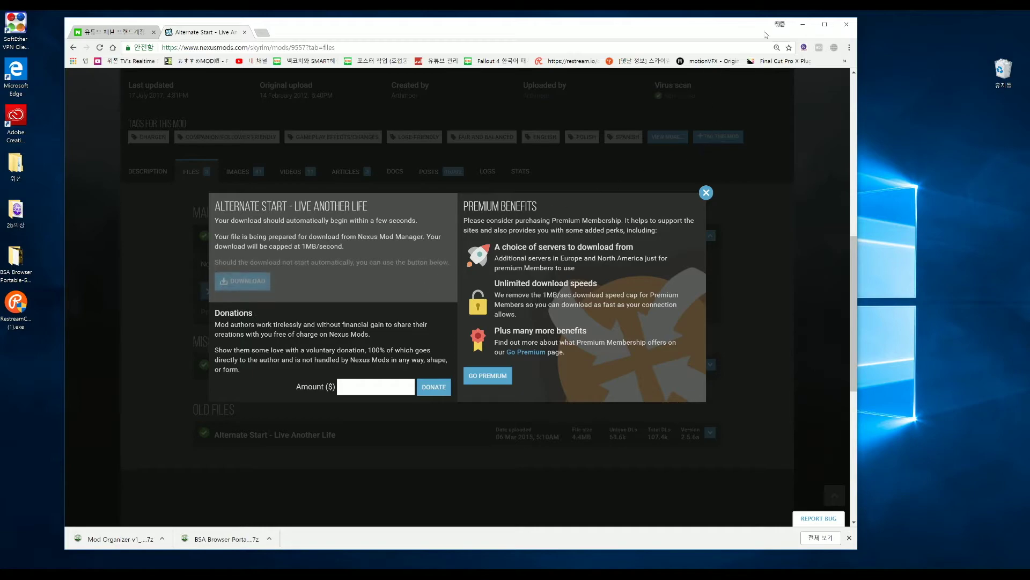
pyautogui.click(803, 24)
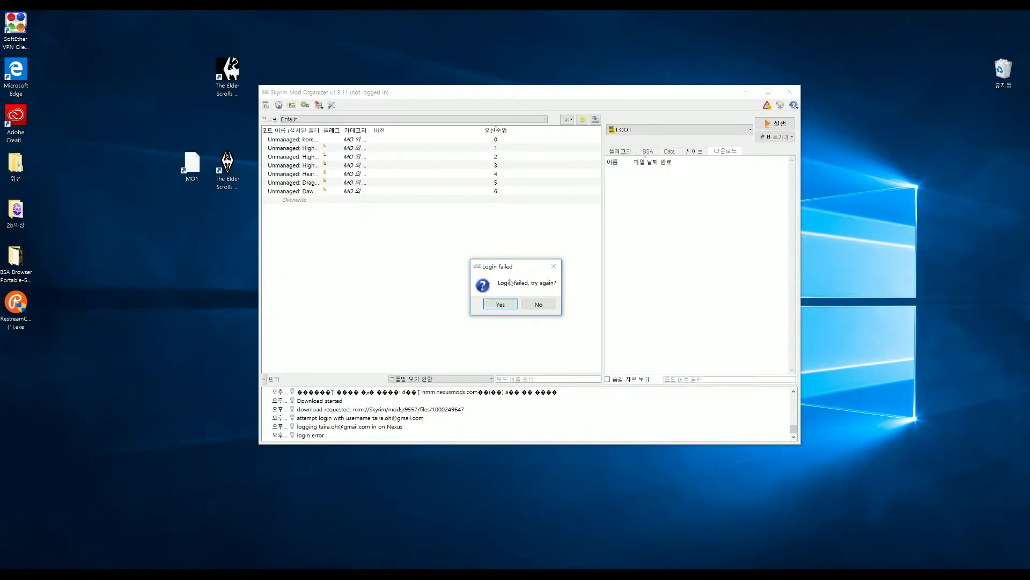
pyautogui.click(502, 306)
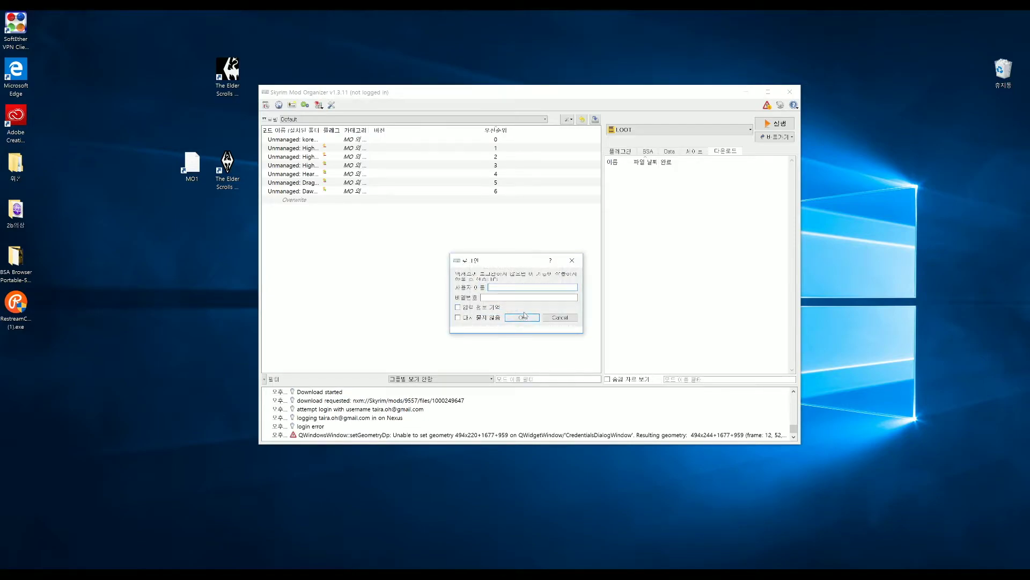
pyautogui.click(556, 319)
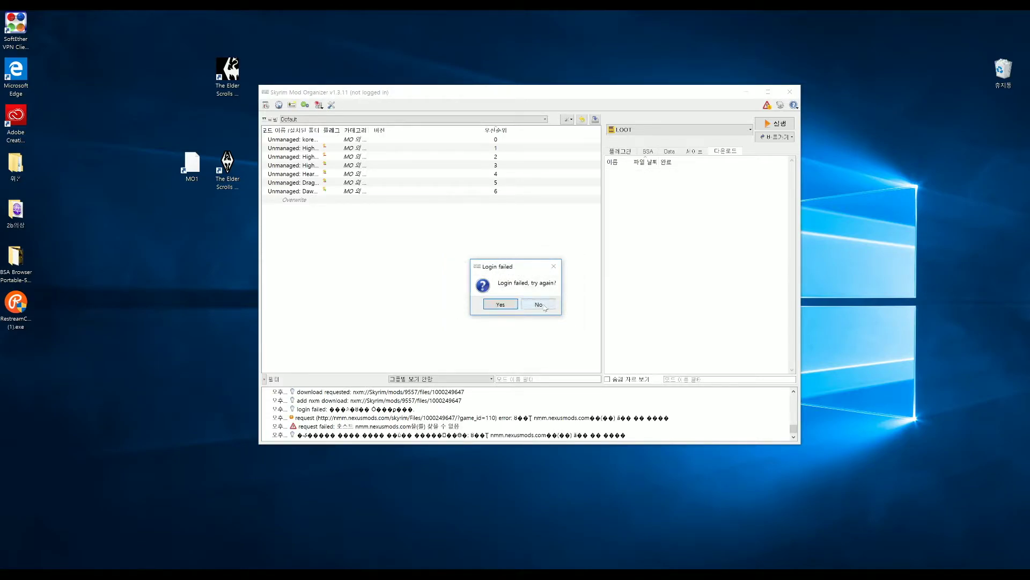
pyautogui.click(545, 306)
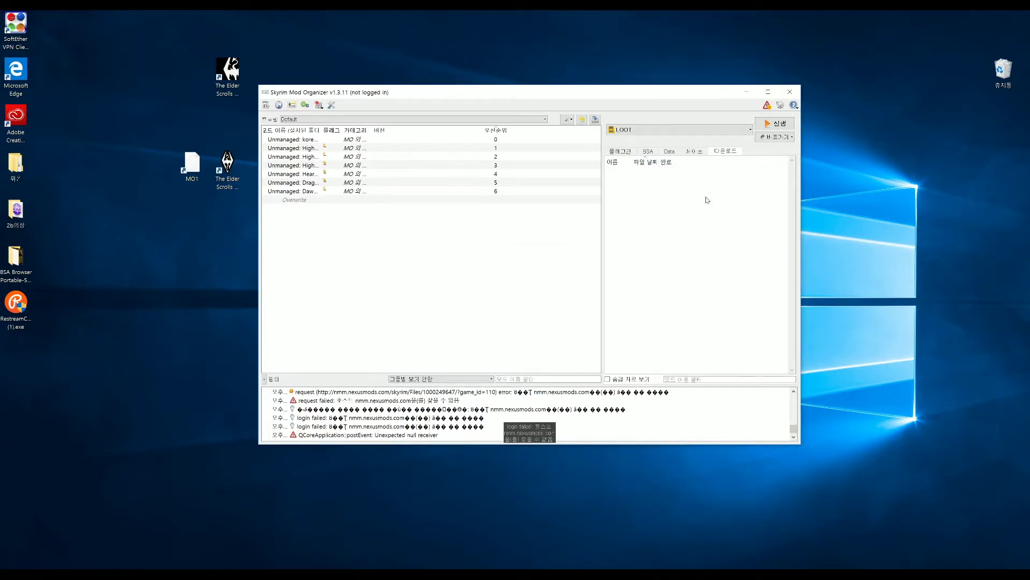
# - Review the download options on the Alternate Start mod page in the browser, and return to Mod Organizer
pyautogui.hotkey('alt', 'Tab')
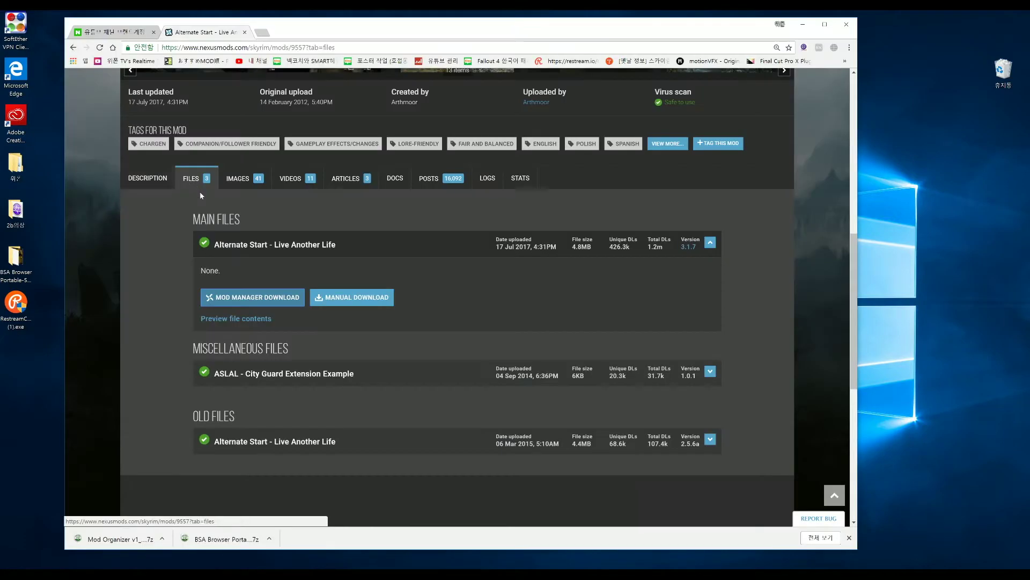
pyautogui.scroll(10, 248, 210)
pyautogui.scroll(-5, 247, 211)
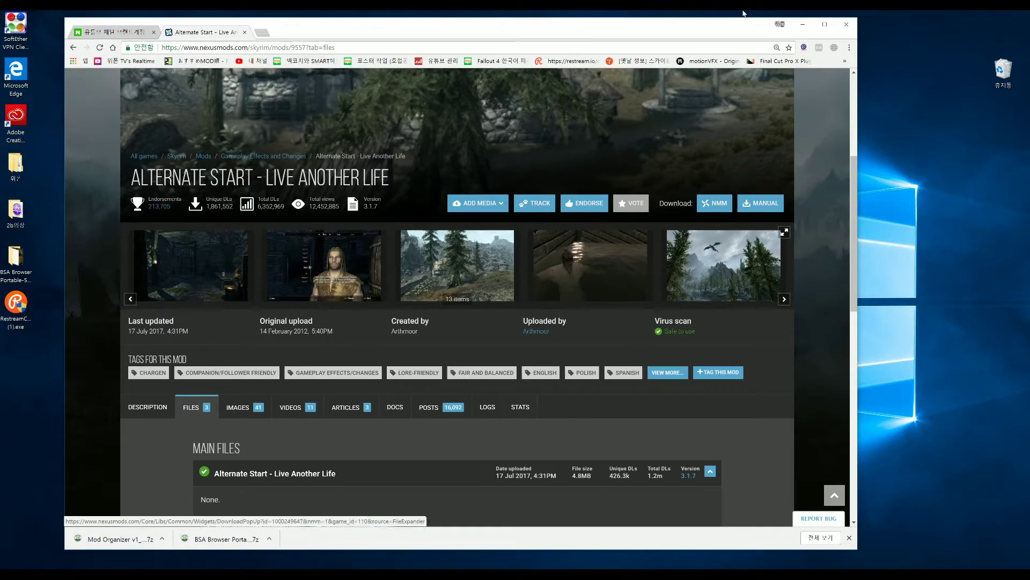
pyautogui.click(801, 25)
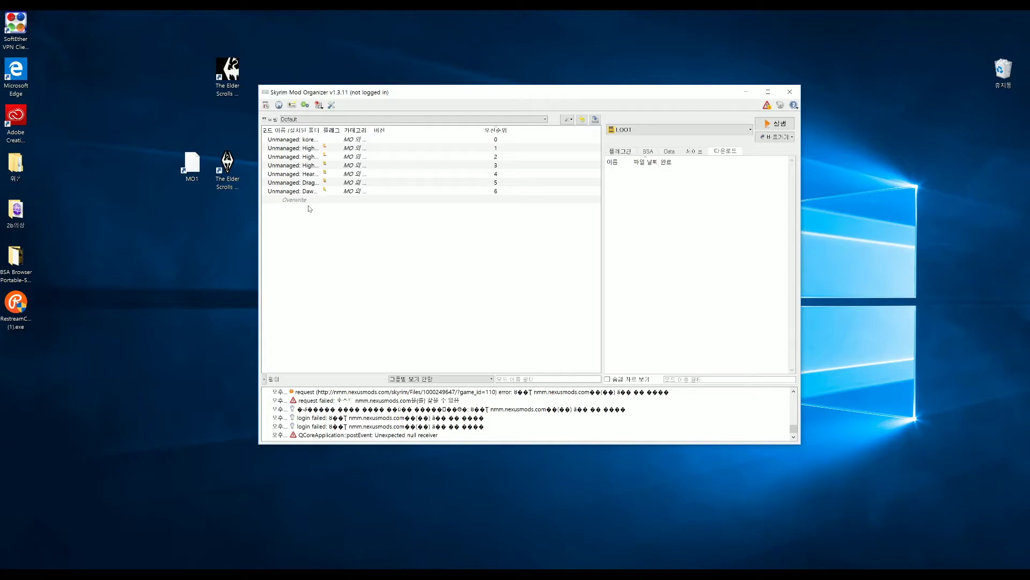
# - Start installing the Alternate Start - Live Another Life archive from the desktop as a new mod, choosing manual installation
pyautogui.moveTo(292, 202)
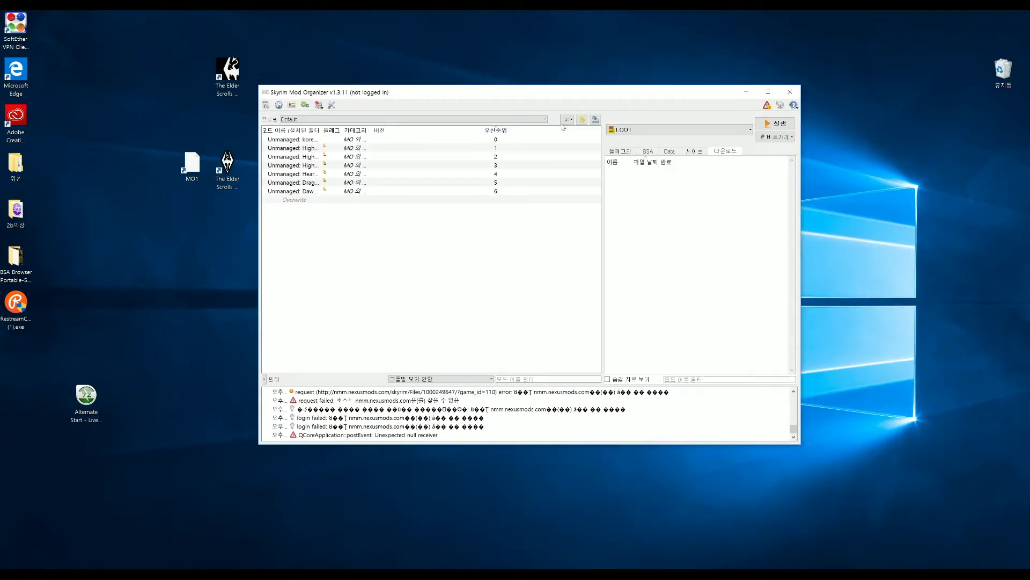
pyautogui.click(567, 119)
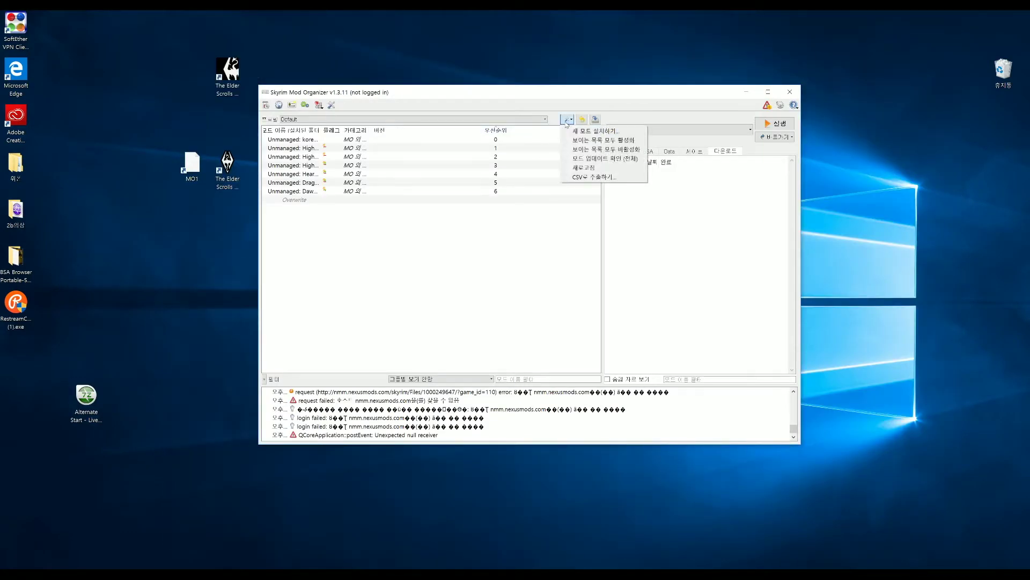
pyautogui.click(593, 131)
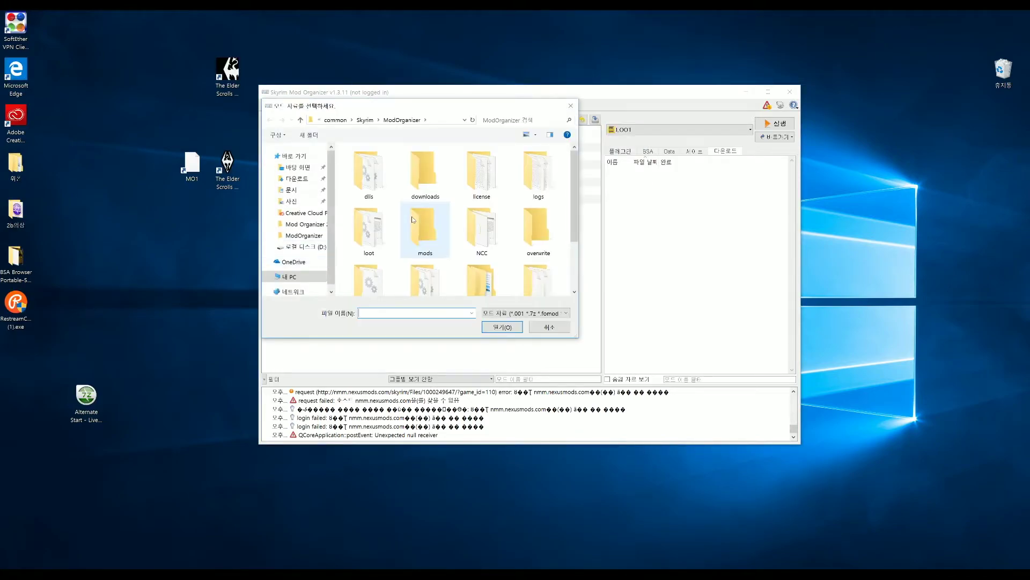
pyautogui.click(297, 167)
pyautogui.doubleClick(429, 236)
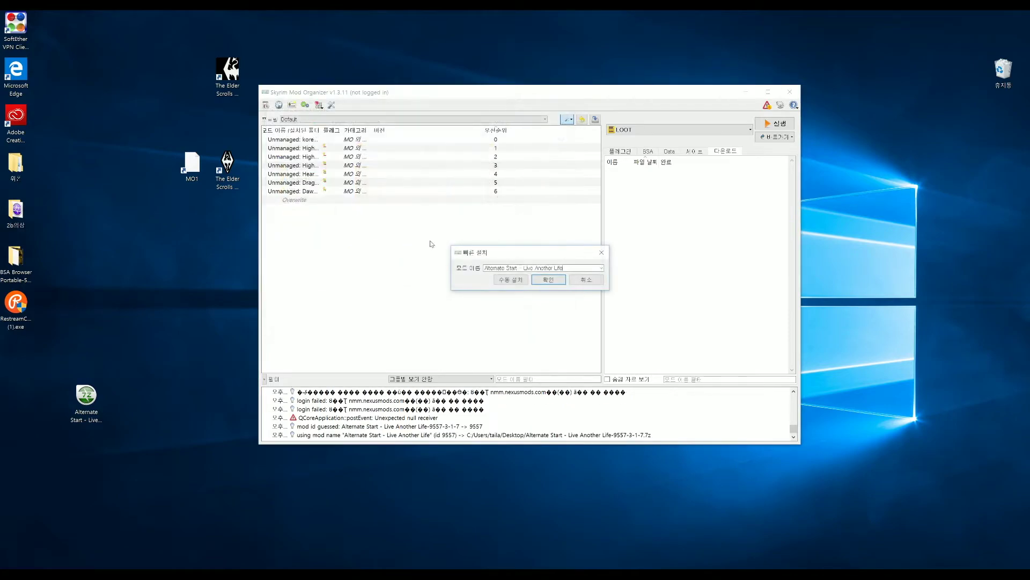
pyautogui.click(512, 280)
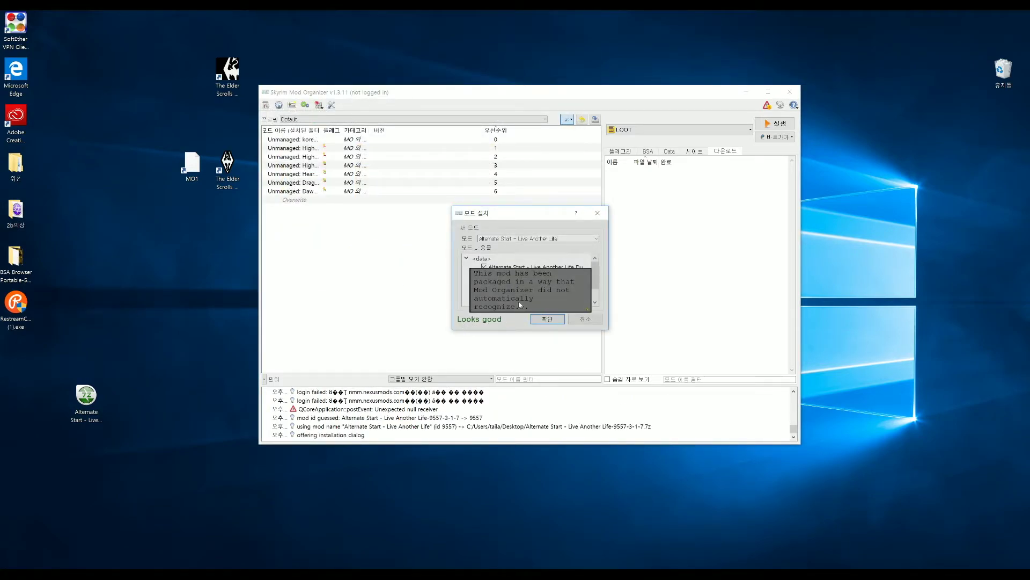
pyautogui.moveTo(498, 316)
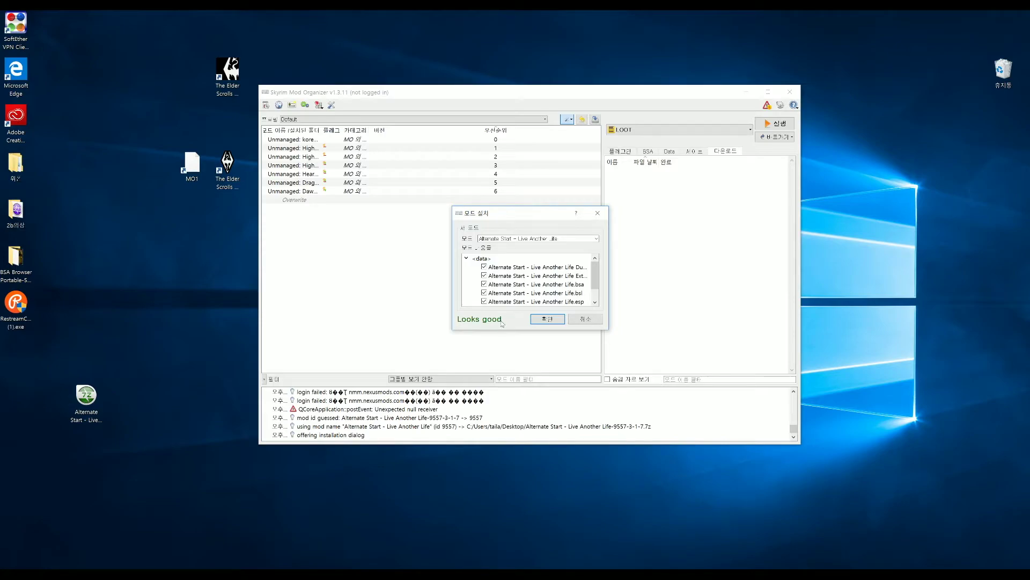
# - Name the mod 또다른시작 and complete its manual installation
pyautogui.press('Tab')
pyautogui.write('타')
pyautogui.write('타트시점')
pyautogui.click(547, 318)
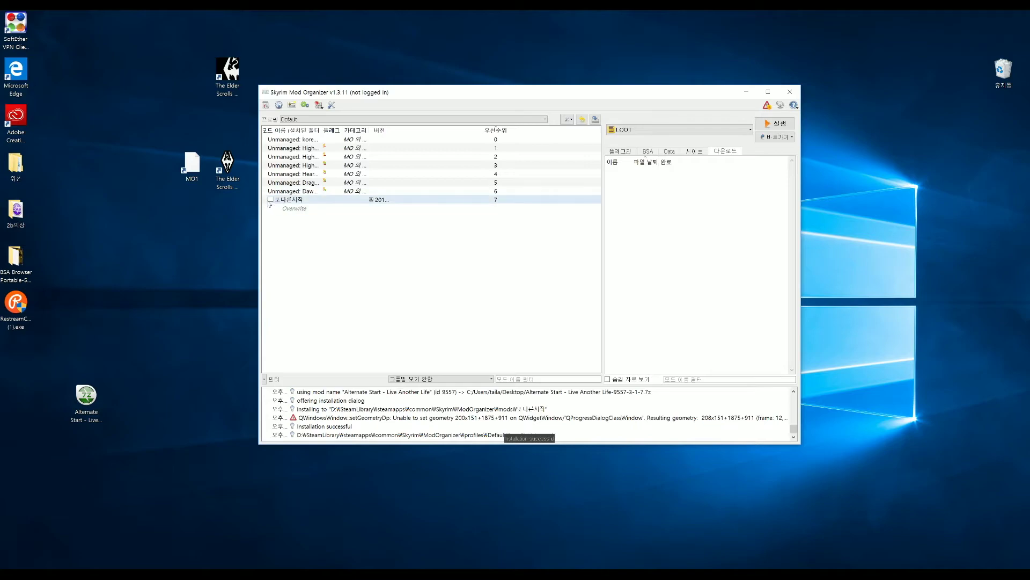
# - Enable the 또다른시작 mod and show the plugins list with a wider plugin name column
pyautogui.click(270, 199)
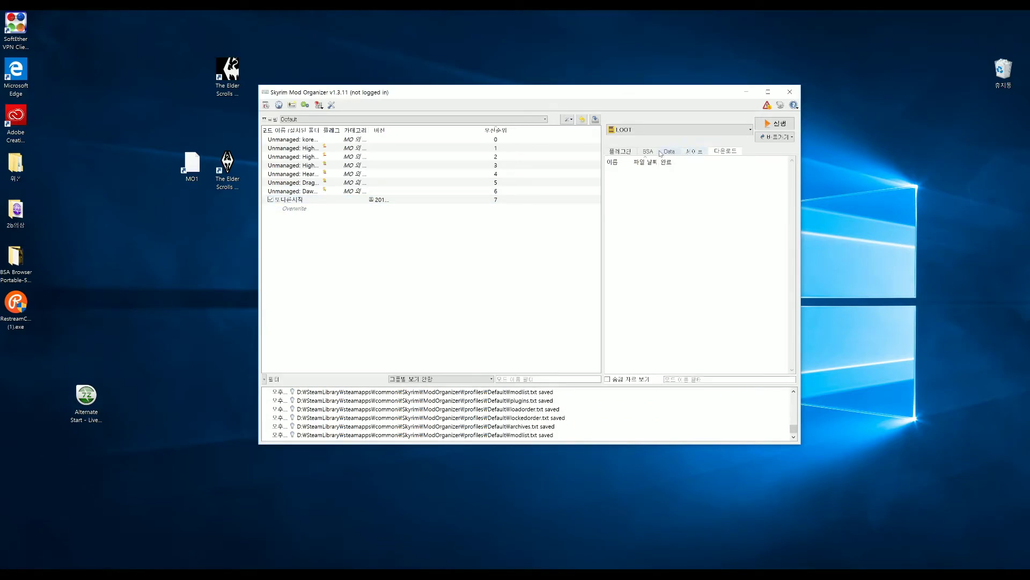
pyautogui.click(620, 151)
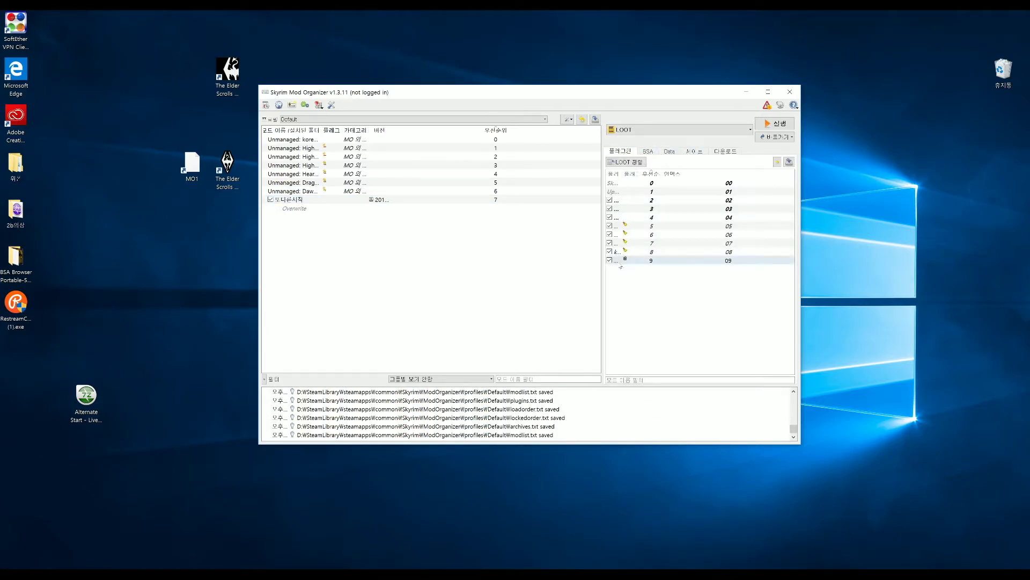
pyautogui.moveTo(621, 173); pyautogui.dragTo(734, 173)
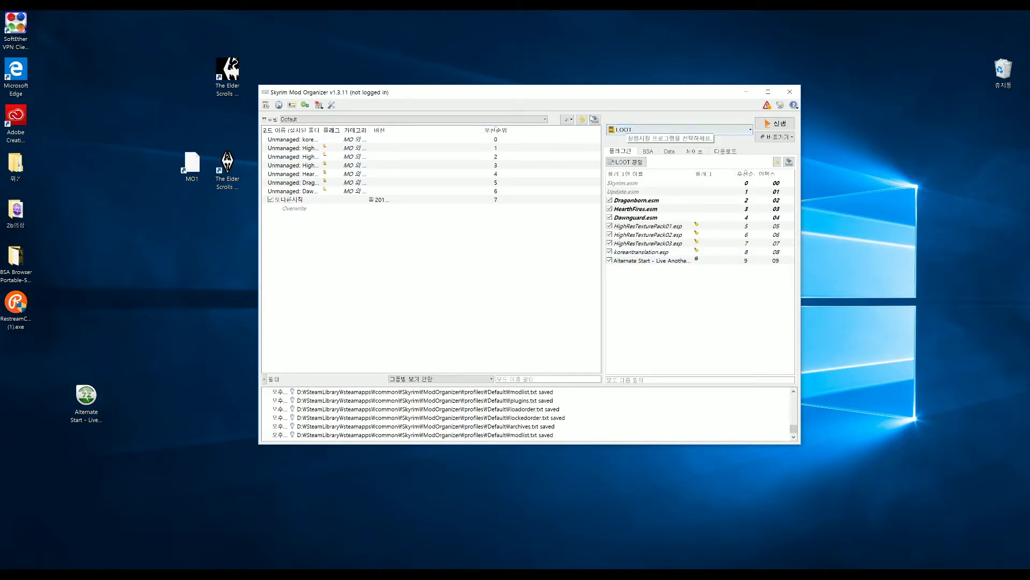
# - Switch to File Explorer and browse from drive D through SteamLibrary, steamapps, common and Skyrim to the Data folder
pyautogui.hotkey('alt', 'Tab')
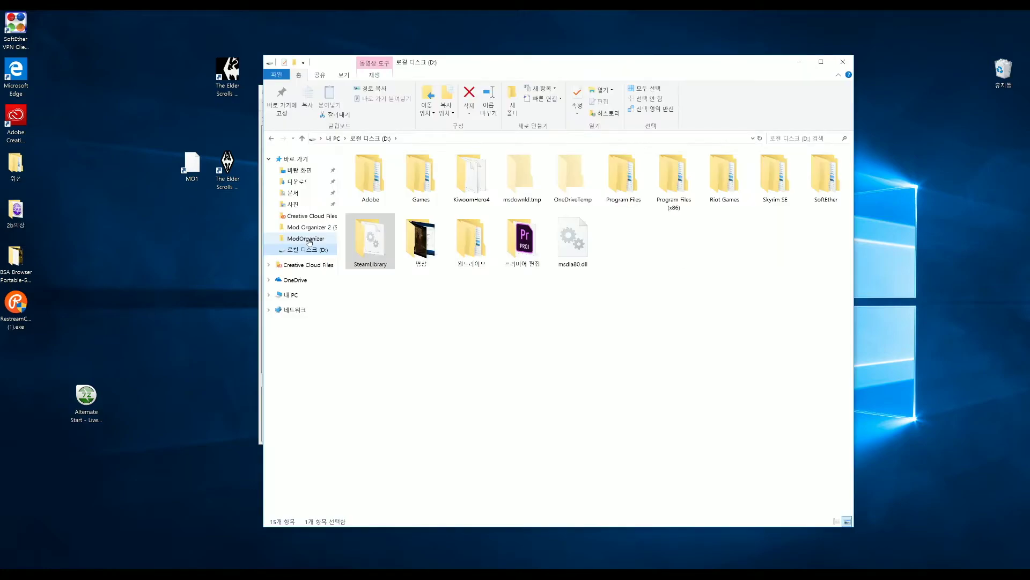
pyautogui.click(306, 238)
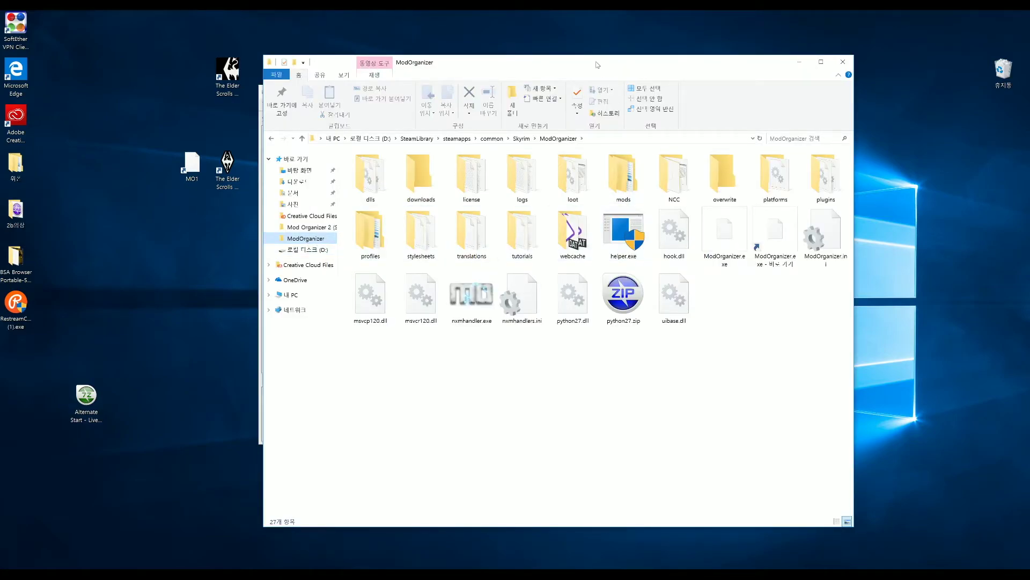
pyautogui.moveTo(597, 64); pyautogui.dragTo(520, 65)
pyautogui.click(231, 251)
pyautogui.doubleClick(291, 246)
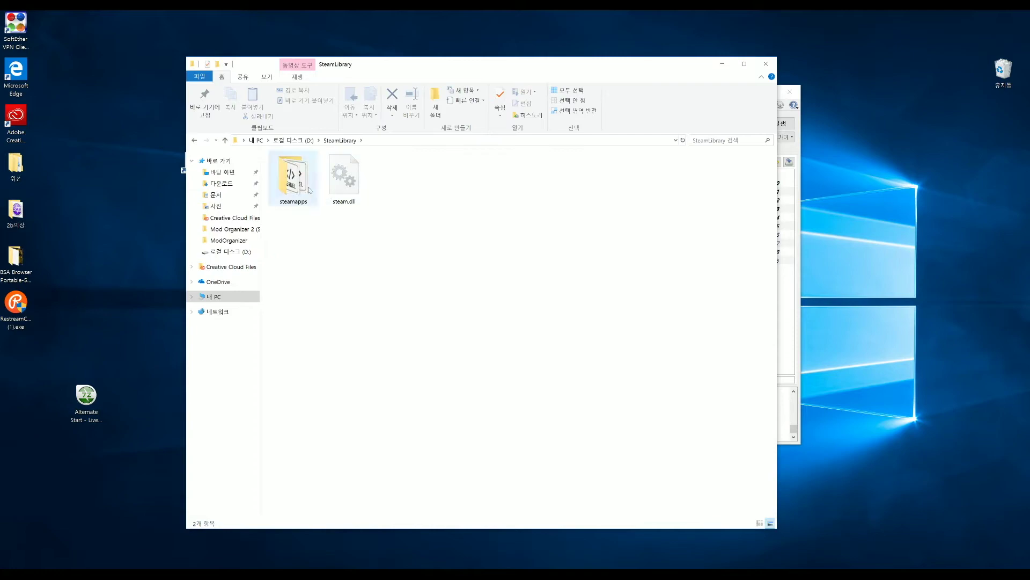
pyautogui.doubleClick(292, 177)
pyautogui.doubleClick(299, 180)
pyautogui.doubleClick(552, 187)
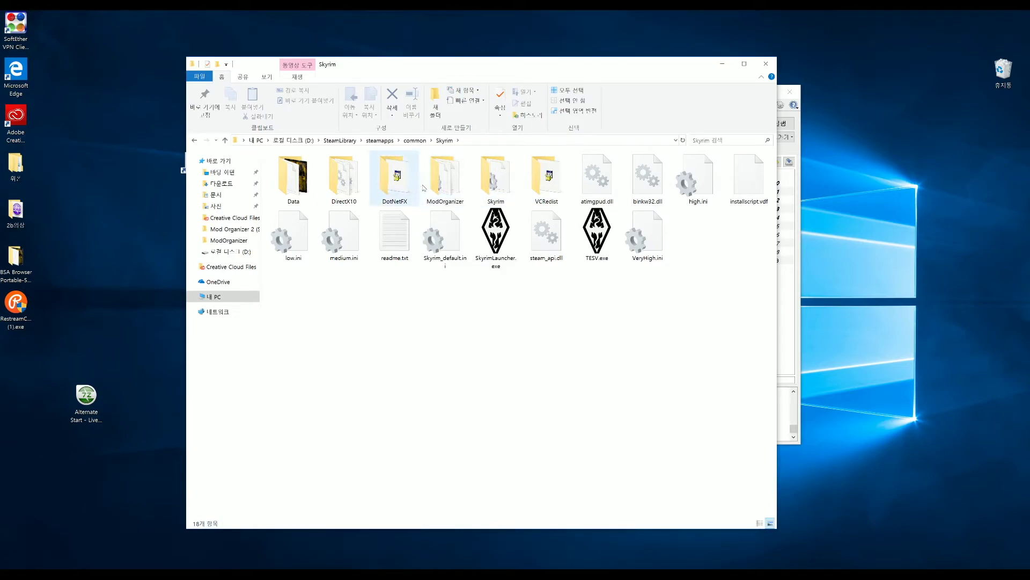
pyautogui.doubleClick(309, 187)
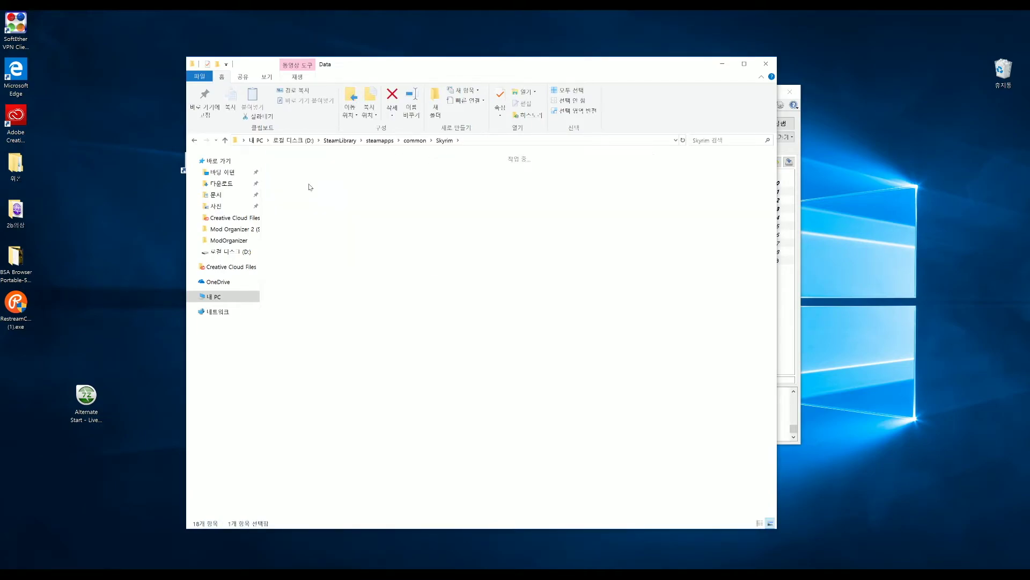
# - Examine the mods folder inside Skyrim's ModOrganizer folder, and return to the ModOrganizer folder
pyautogui.click(195, 140)
pyautogui.doubleClick(429, 177)
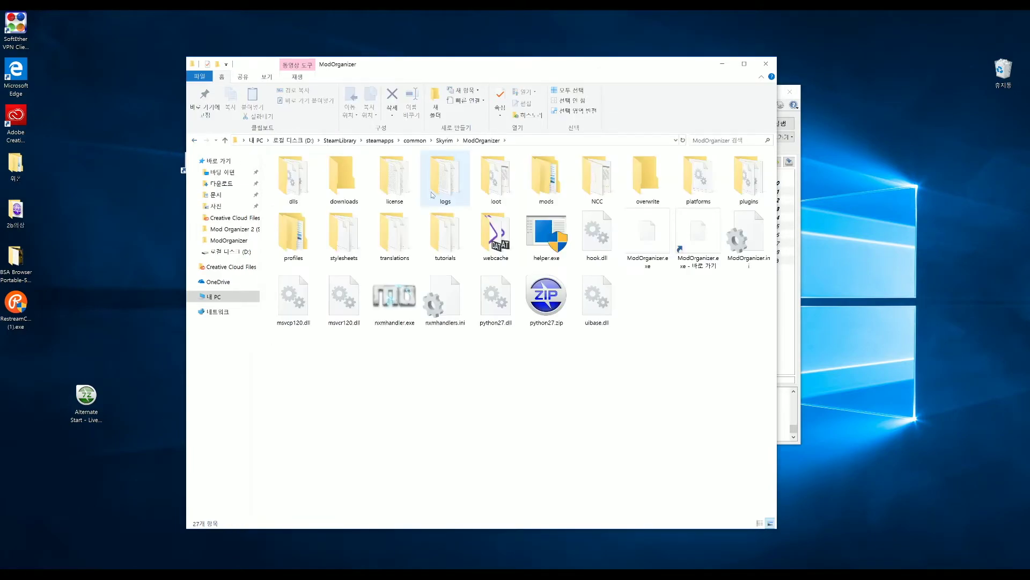
pyautogui.click(551, 189)
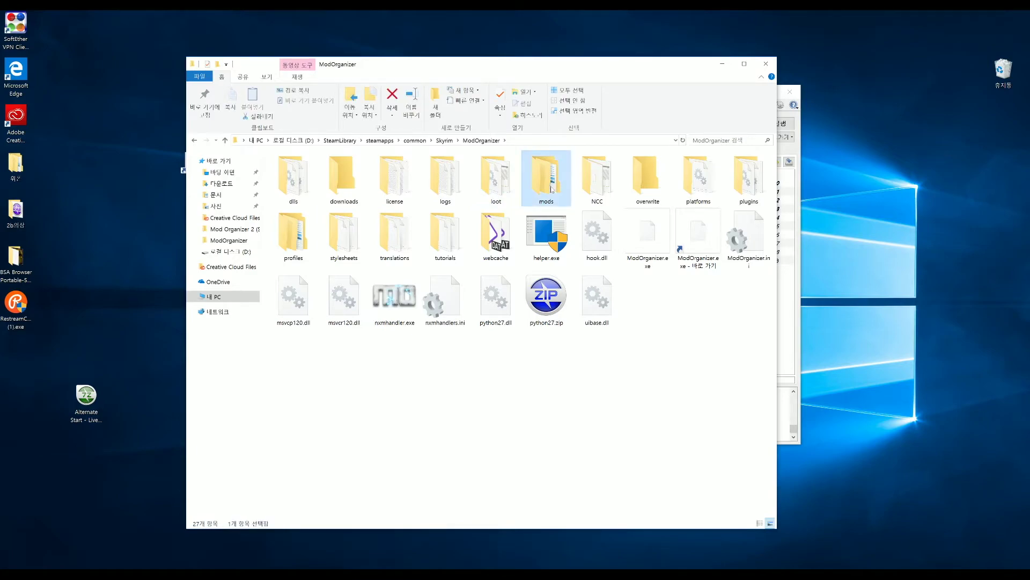
pyautogui.doubleClick(552, 189)
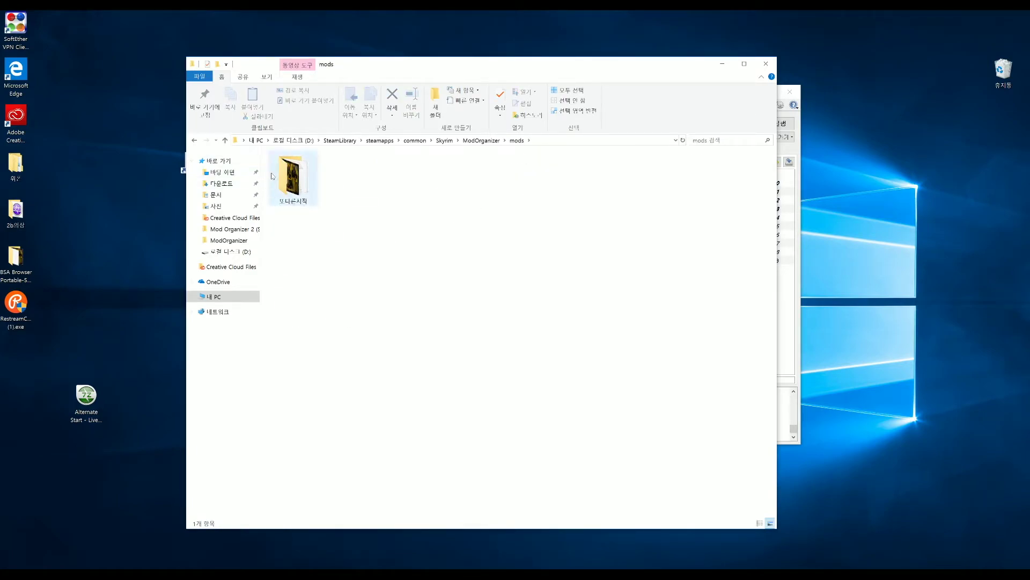
pyautogui.click(194, 141)
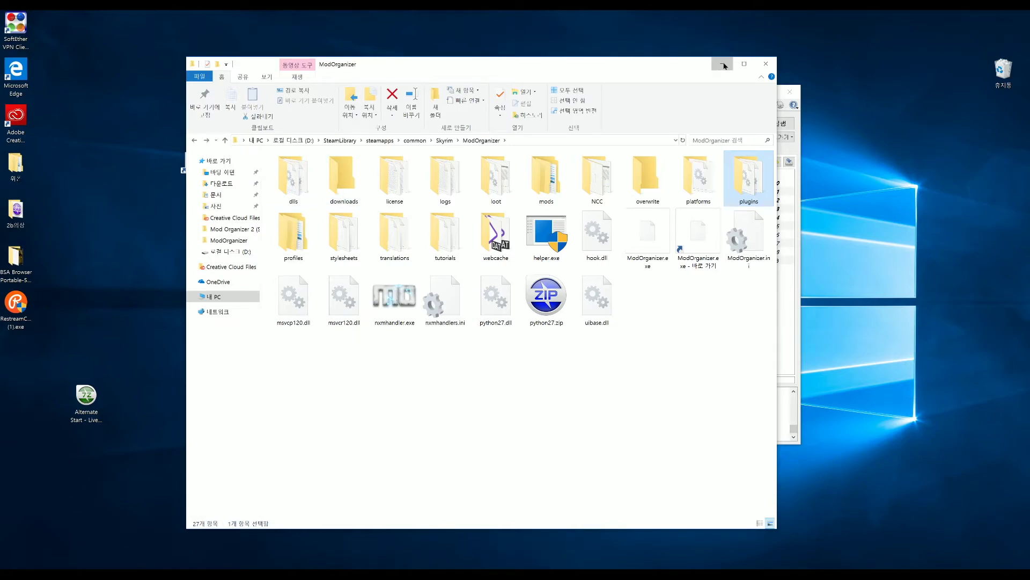
# - Examine the files in Skyrim's Data folder, and return to the Skyrim folder
pyautogui.click(445, 140)
pyautogui.doubleClick(445, 177)
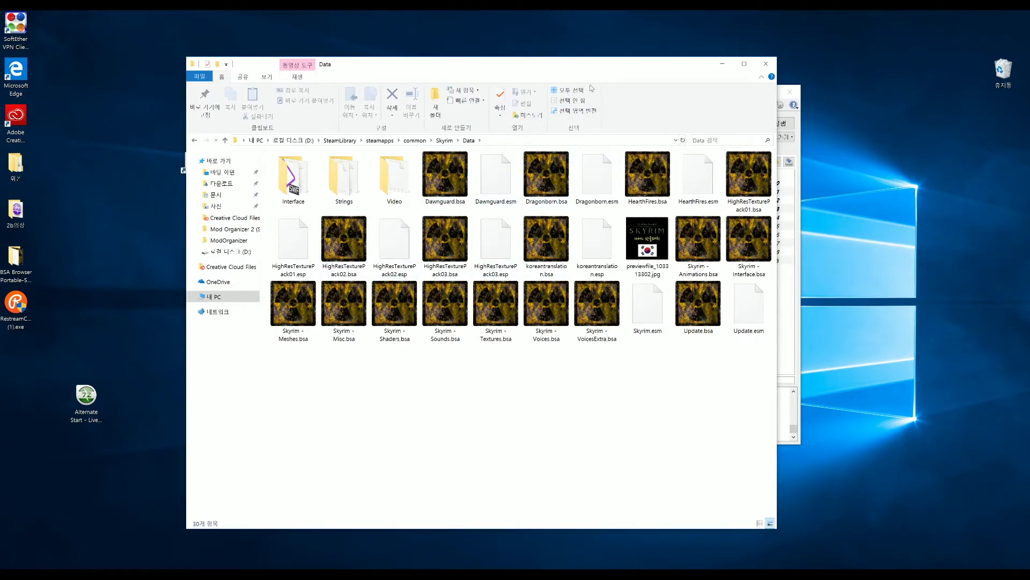
pyautogui.click(194, 143)
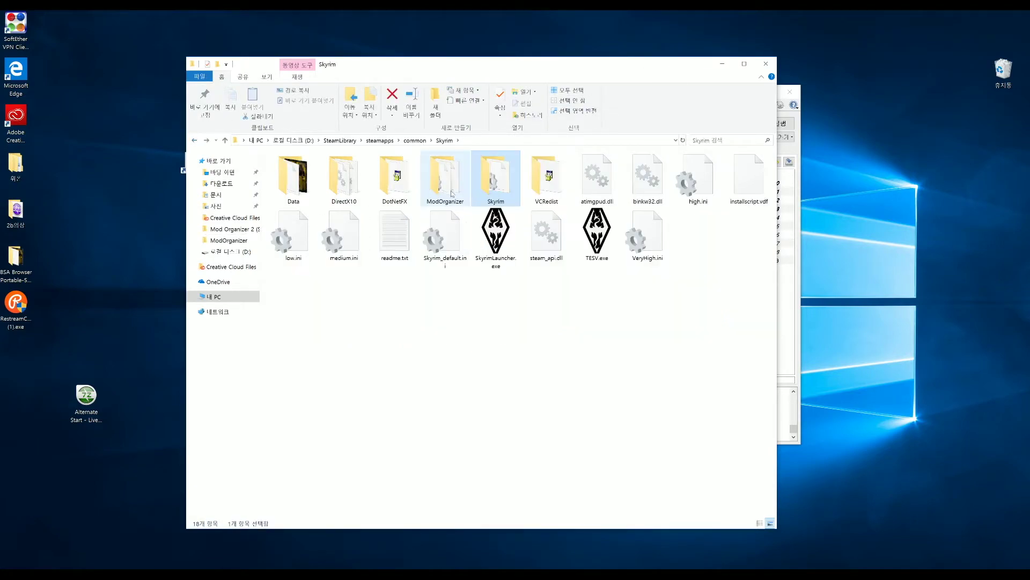
# - Reopen ModOrganizer's mods folder to view the installed mod's folder, and switch back to Mod Organizer
pyautogui.doubleClick(453, 182)
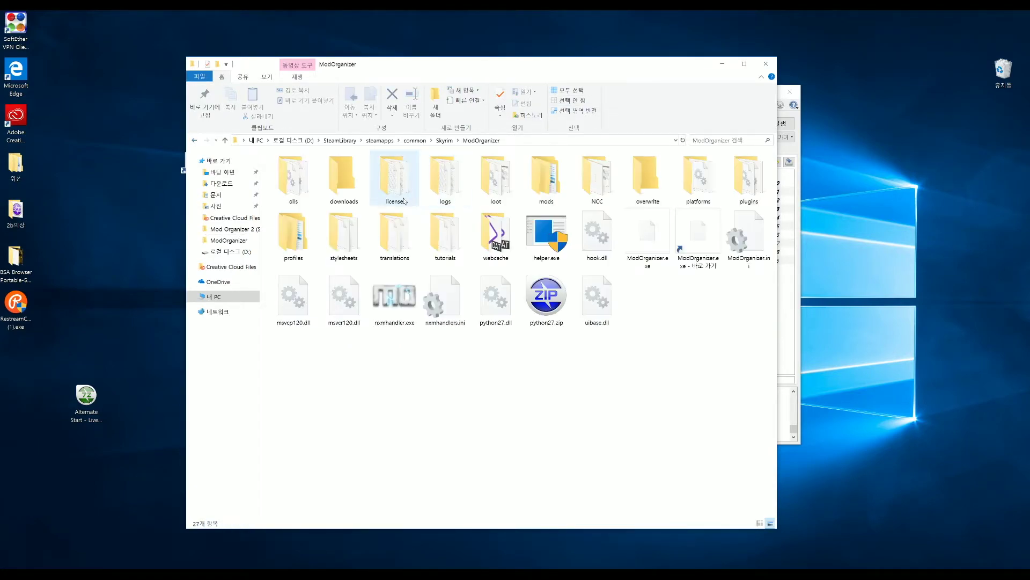
pyautogui.doubleClick(546, 177)
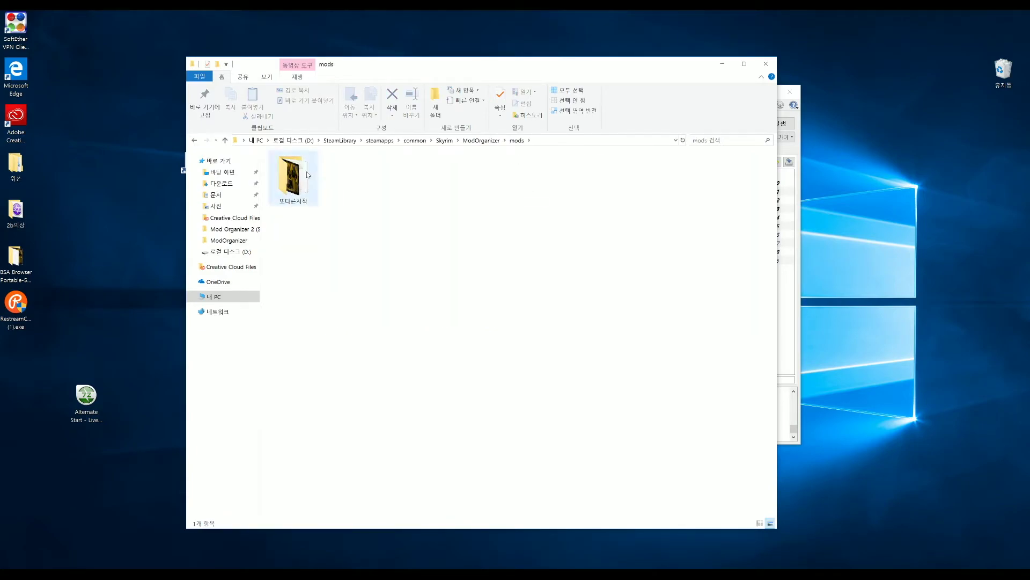
pyautogui.click(793, 298)
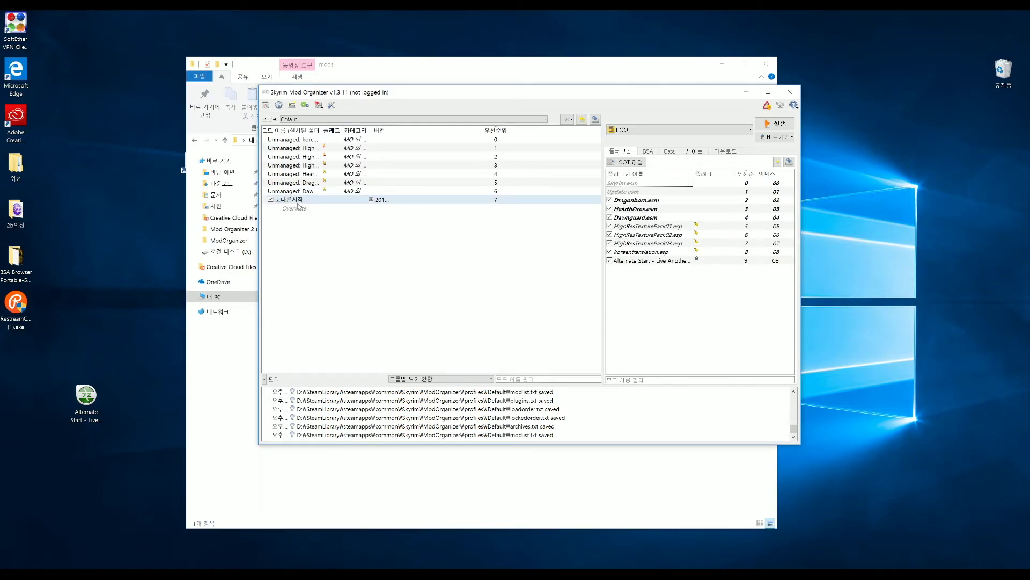
# - Disable the 또다른시작 mod and remove it from the mod list, confirming the removal
pyautogui.click(271, 200)
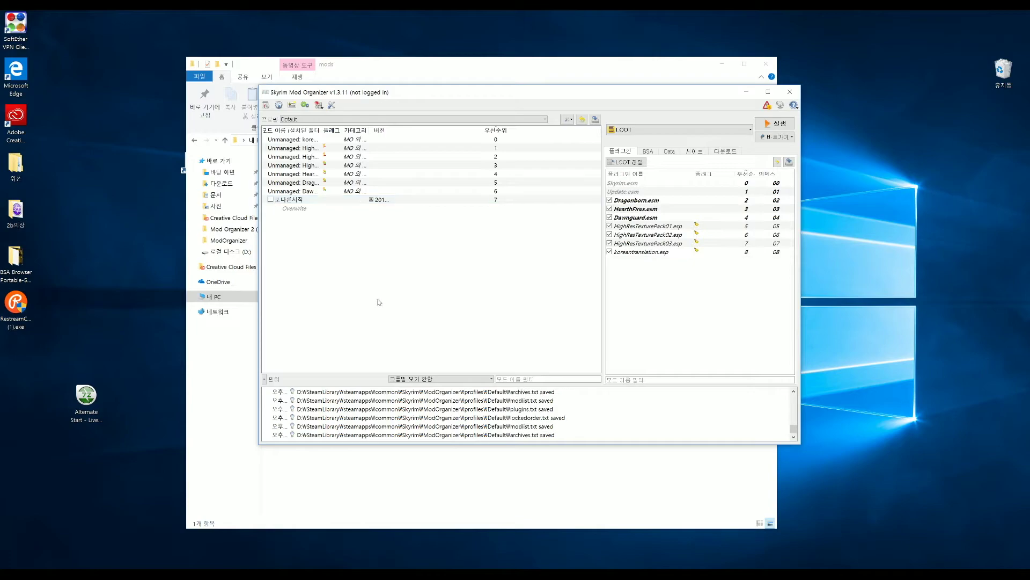
pyautogui.click(197, 392)
pyautogui.click(798, 326)
pyautogui.rightClick(312, 199)
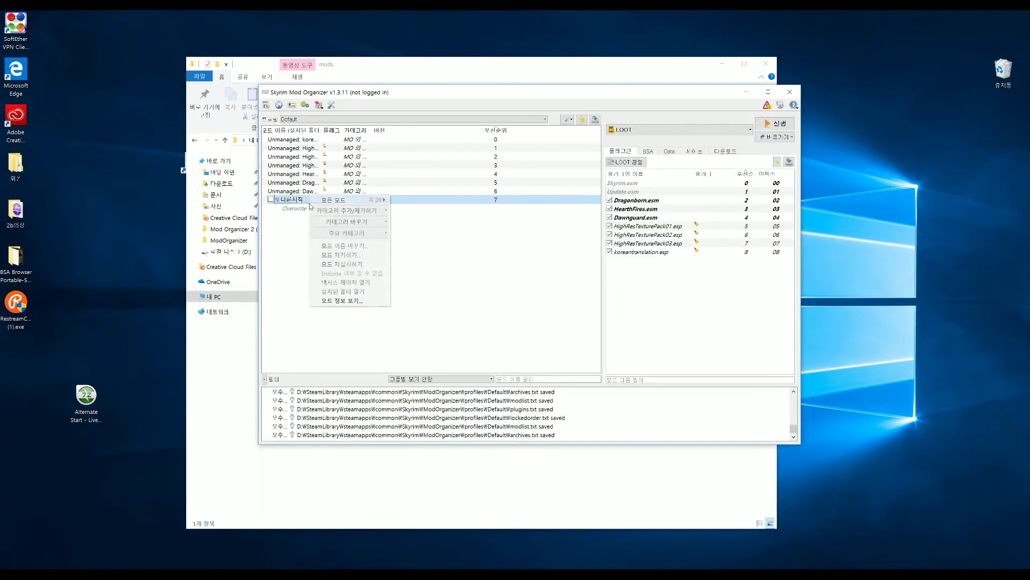
pyautogui.click(347, 256)
pyautogui.click(506, 306)
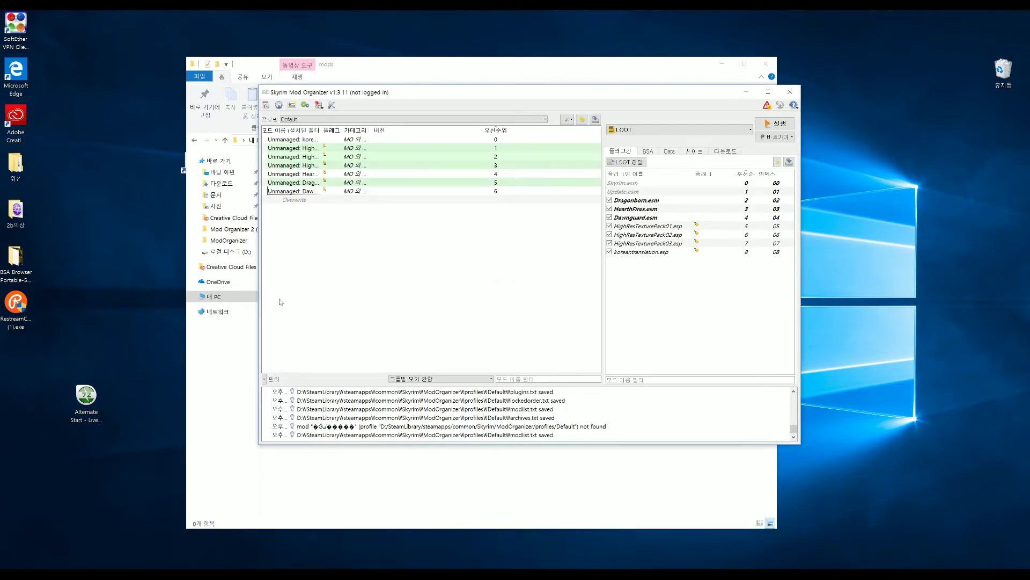
# - Check ModOrganizer's mods folder and Skyrim's Data folder in File Explorer for files of the removed mod
pyautogui.click(232, 352)
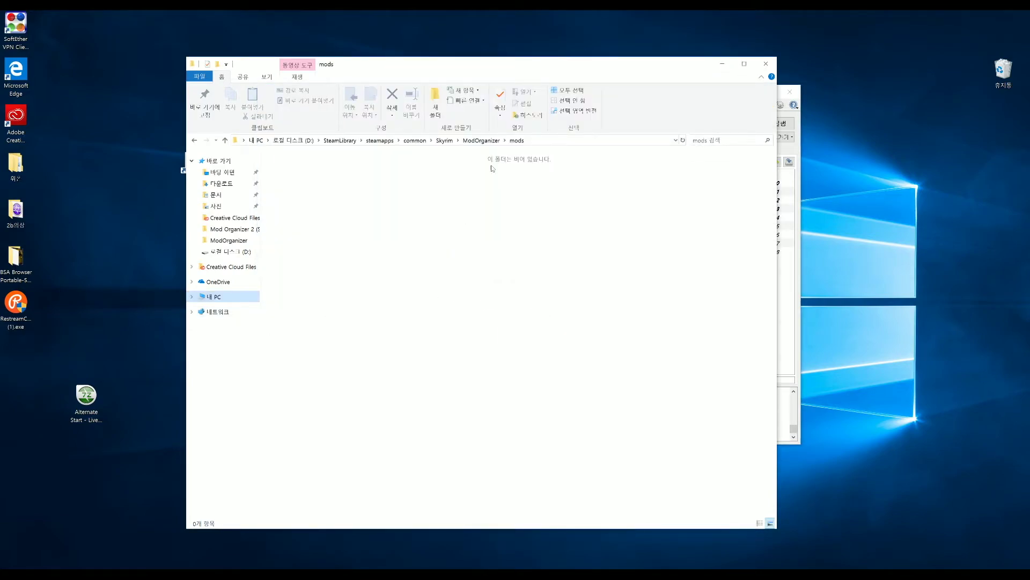
pyautogui.click(195, 140)
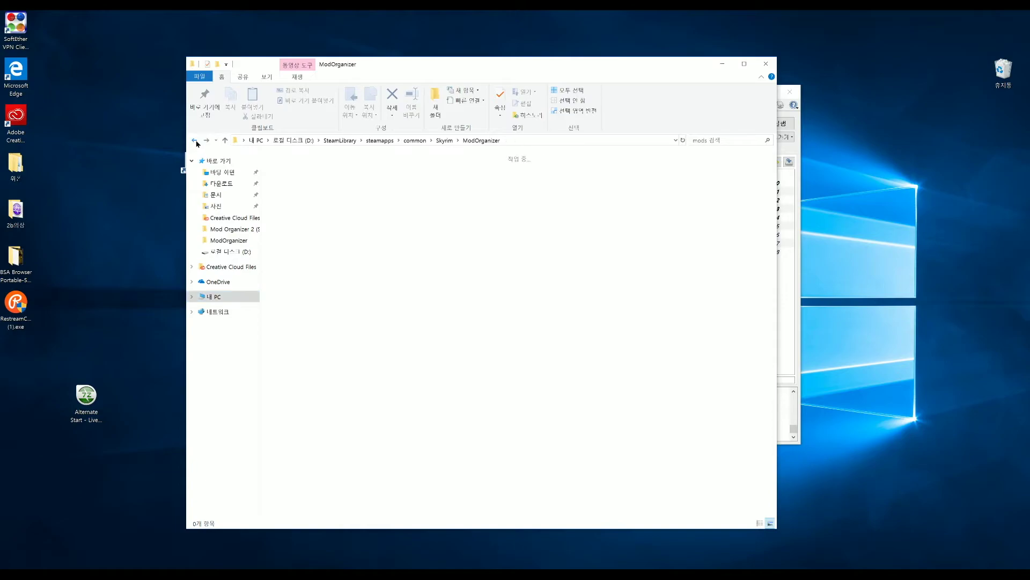
pyautogui.click(195, 141)
pyautogui.doubleClick(295, 172)
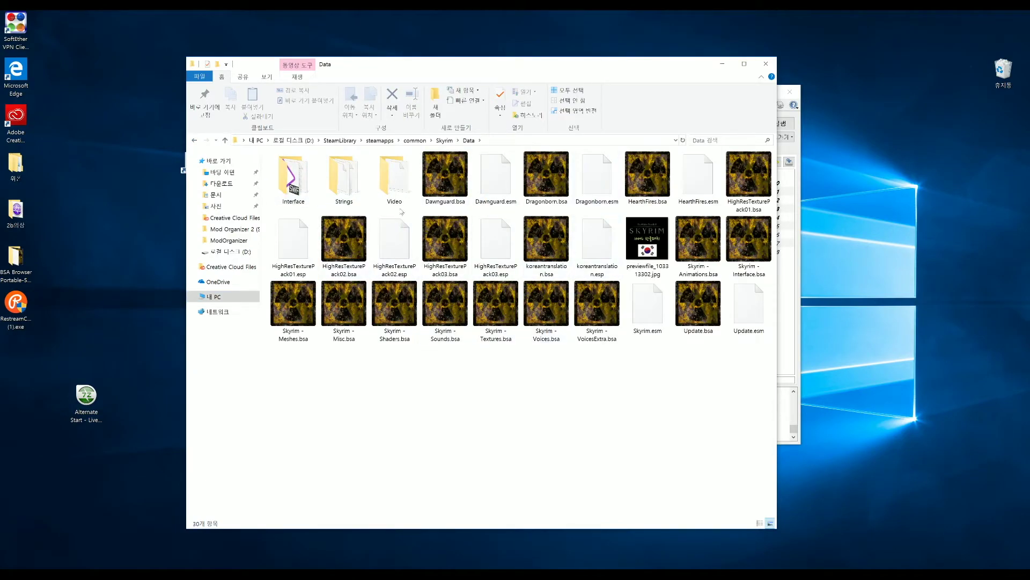
pyautogui.click(193, 141)
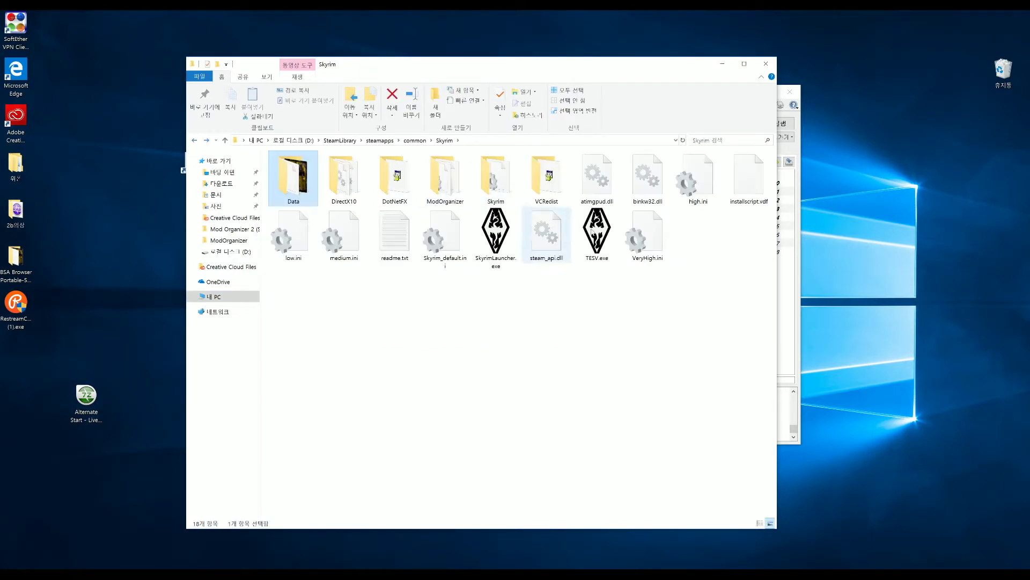
# - Compare Mod Organizer's mod list with the profiles folder inside ModOrganizer, and return to Mod Organizer
pyautogui.click(798, 309)
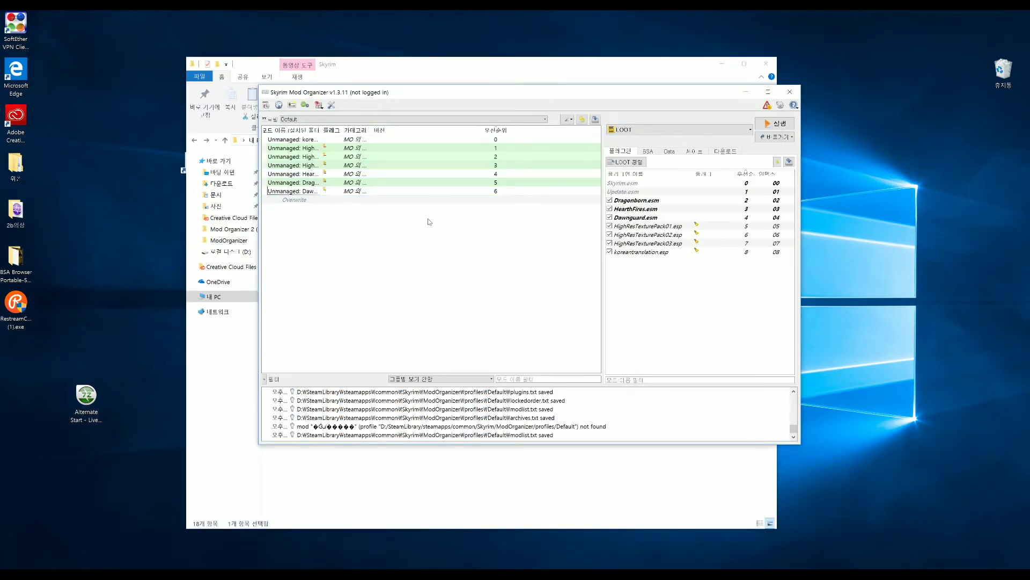
pyautogui.click(233, 357)
pyautogui.doubleClick(443, 177)
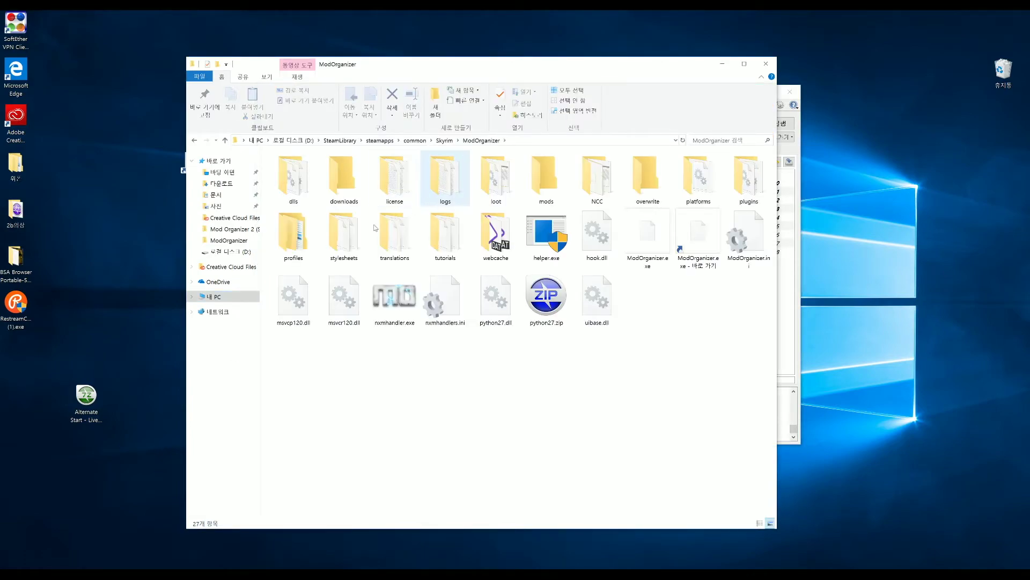
pyautogui.doubleClick(293, 235)
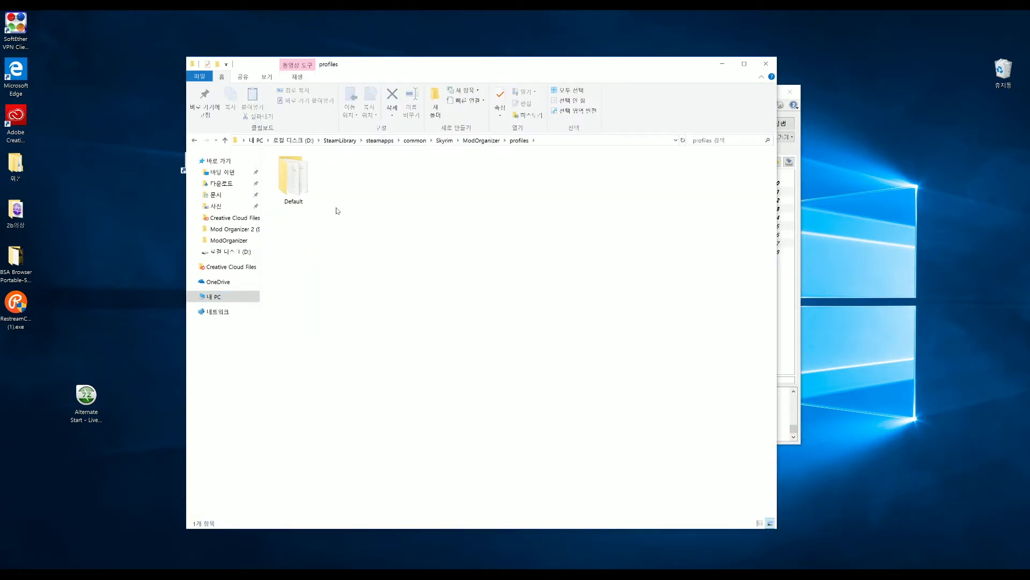
pyautogui.click(793, 346)
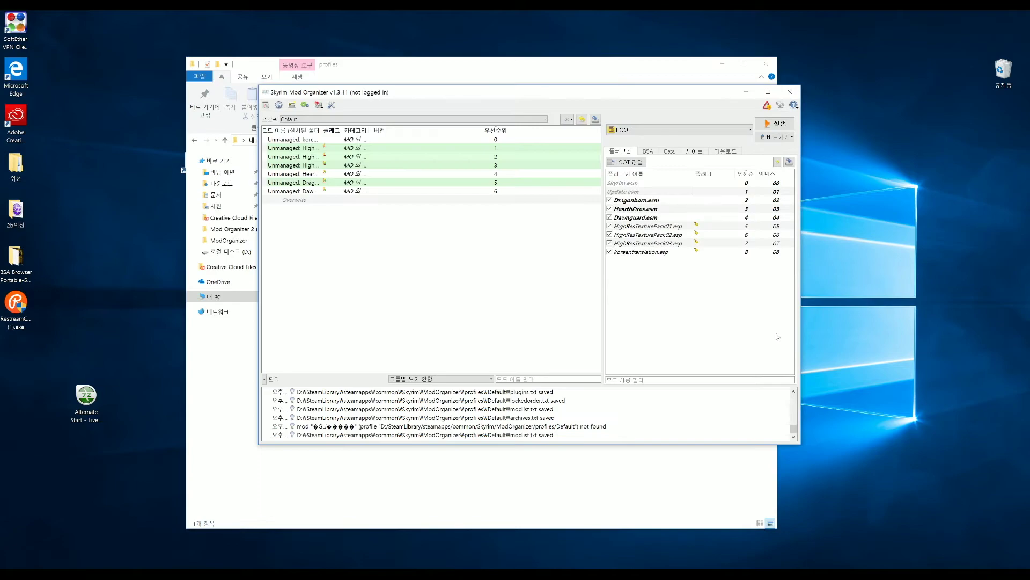
# - Turn on automatic Archive Invalidation for the Default profile and create a new profile named 시즌1
pyautogui.click(515, 119)
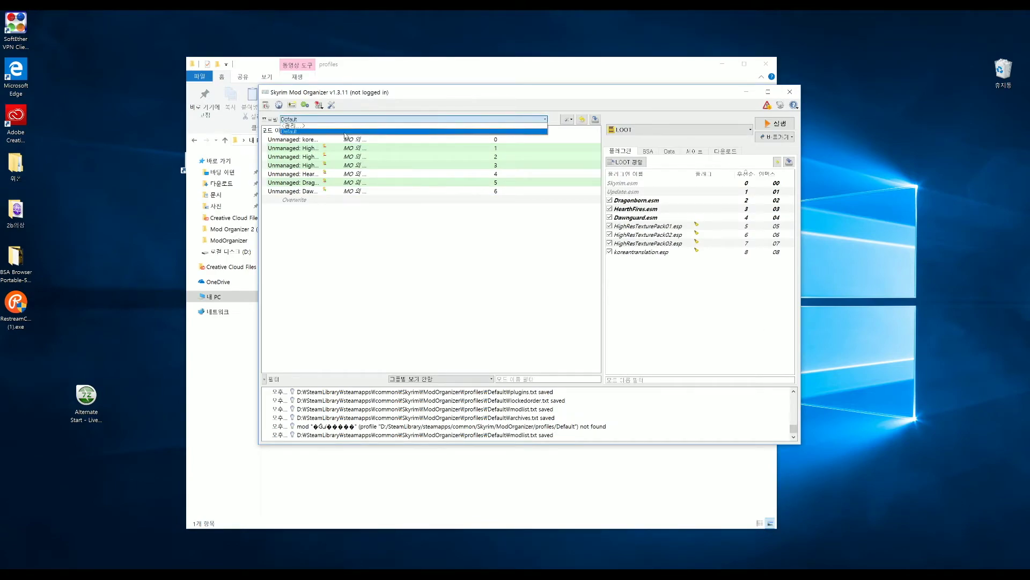
pyautogui.click(294, 125)
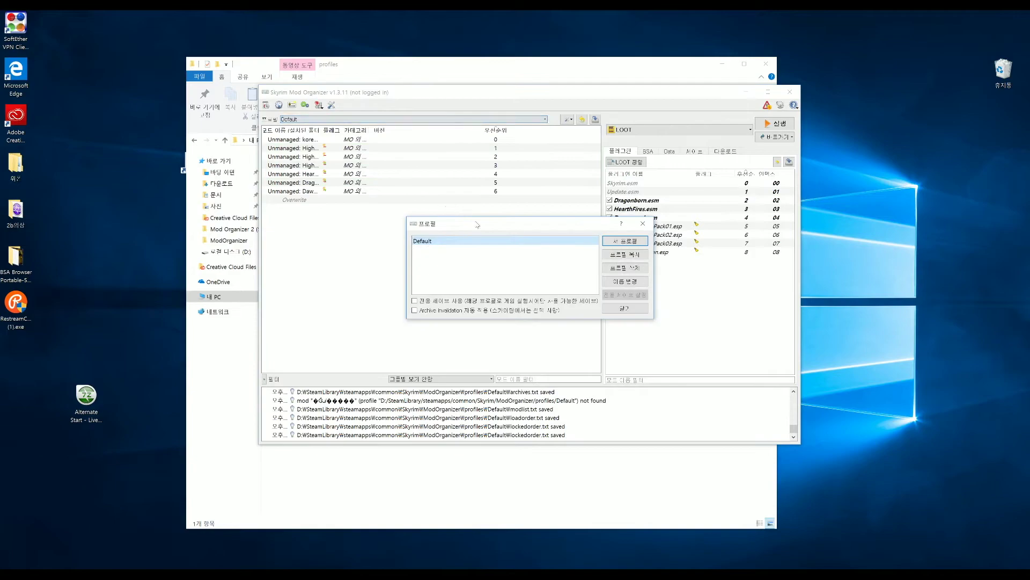
pyautogui.click(625, 241)
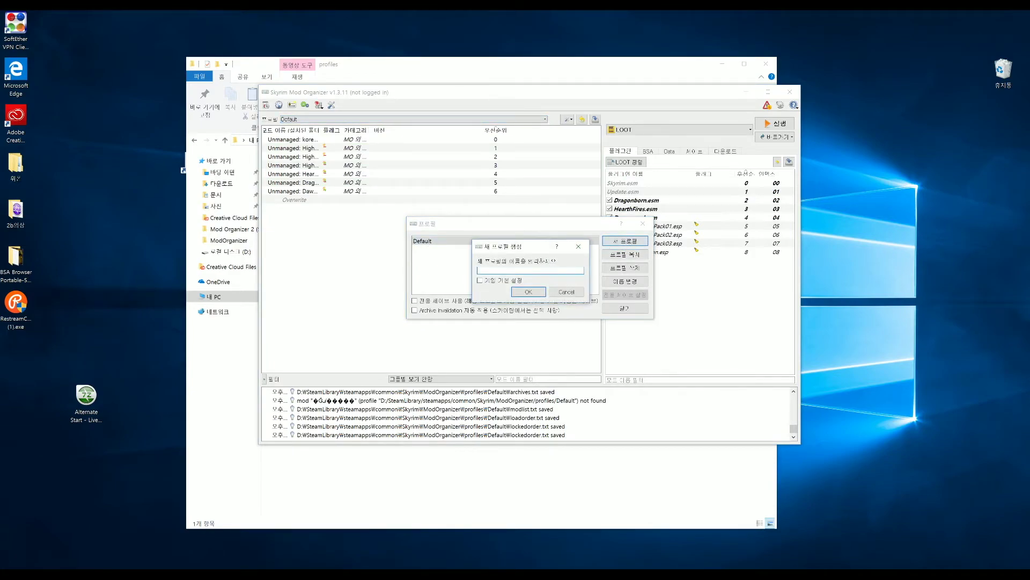
pyautogui.click(566, 292)
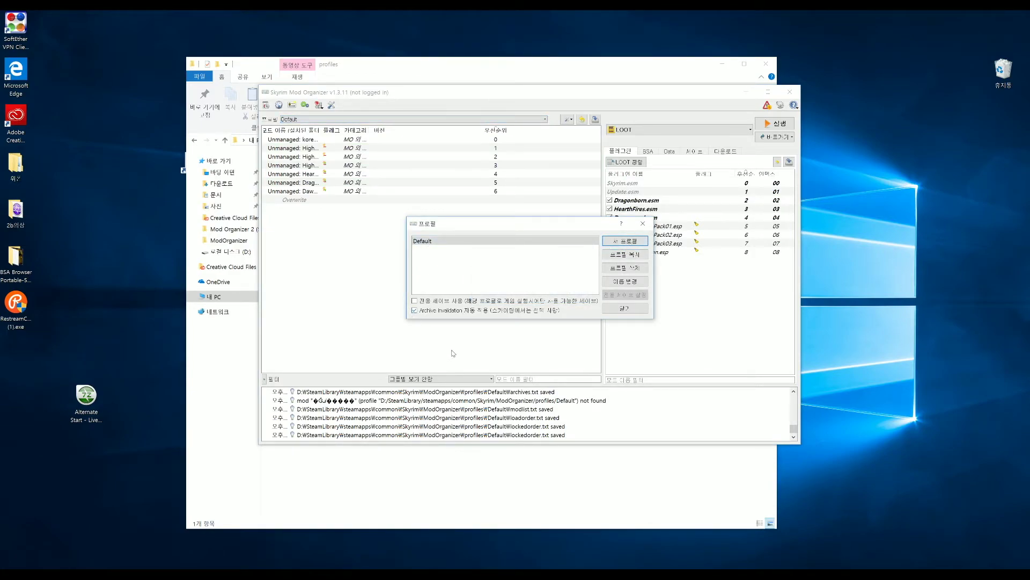
pyautogui.click(626, 241)
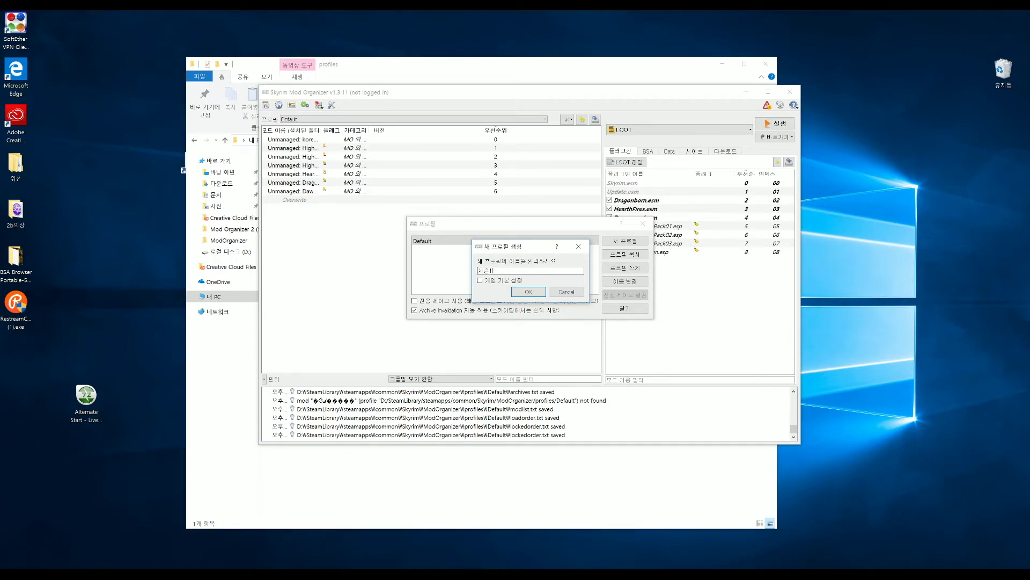
pyautogui.click(526, 291)
# - Enable profile-specific saves and automatic Archive Invalidation for 시즌1, and make it the active profile
pyautogui.click(432, 251)
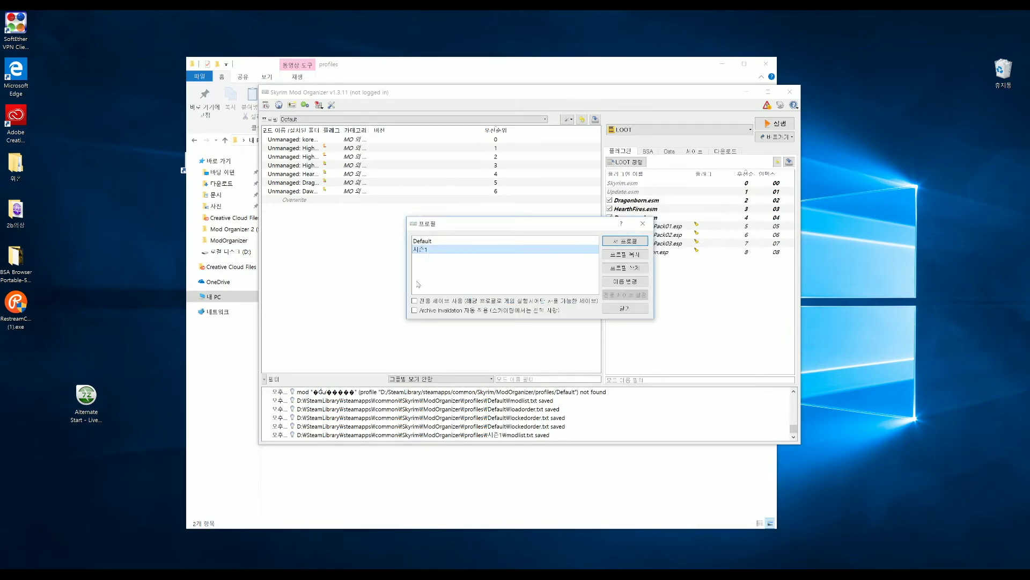
pyautogui.click(414, 310)
pyautogui.click(416, 301)
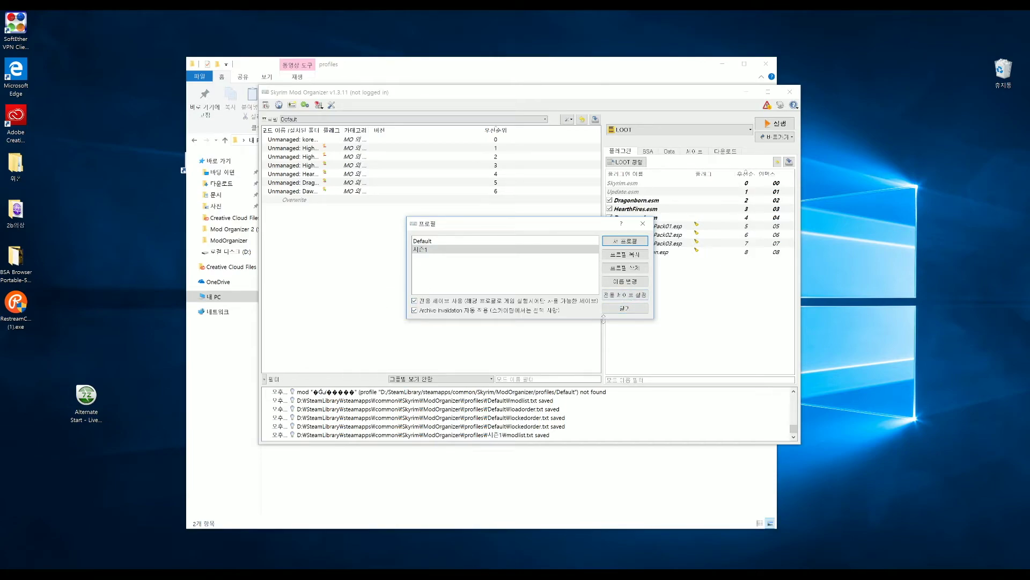
pyautogui.click(624, 308)
pyautogui.click(322, 119)
pyautogui.click(321, 138)
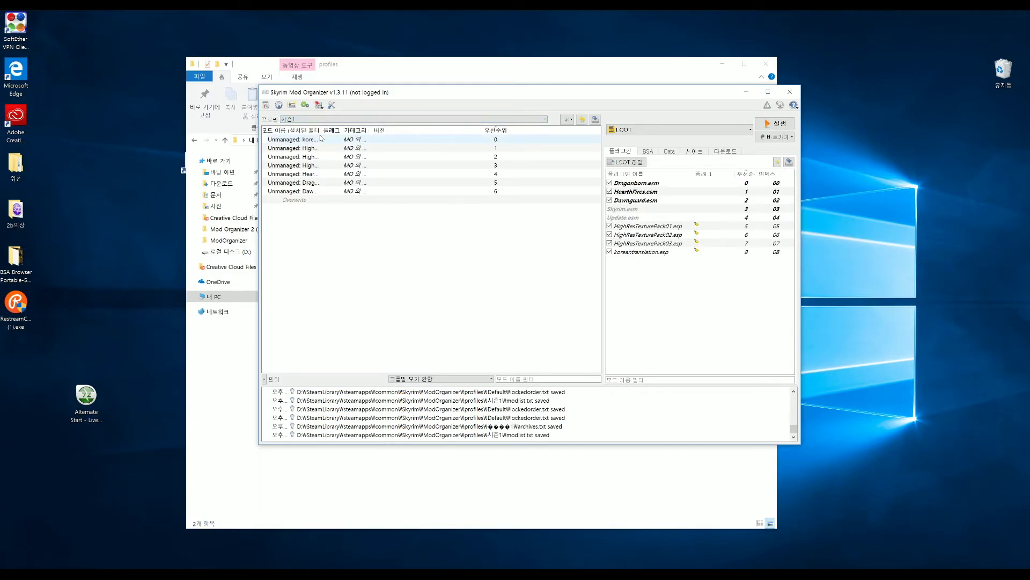
# - Run Skyrim Launcher from Mod Organizer and start a new game under the 시즌1 profile
pyautogui.click(653, 128)
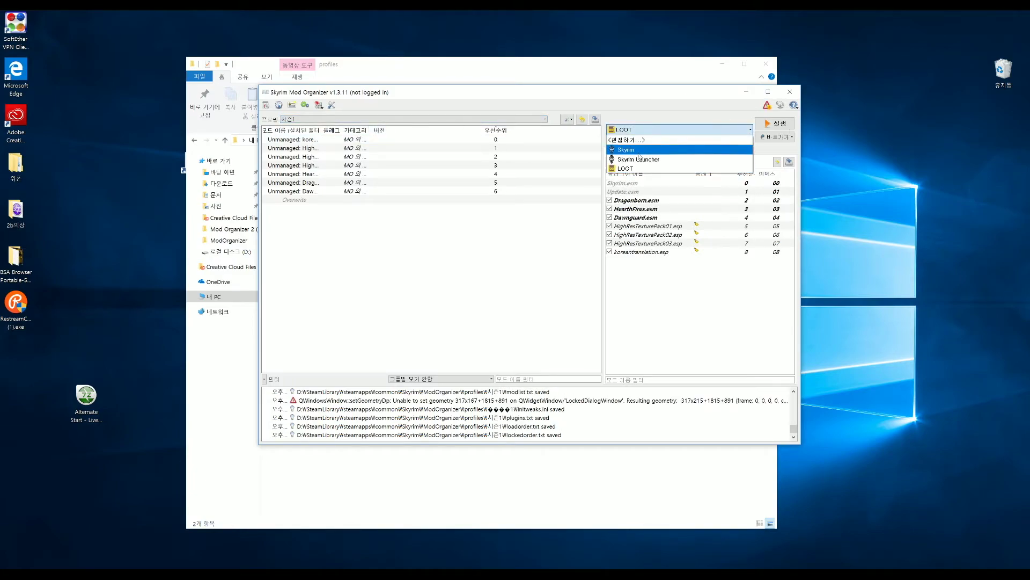
pyautogui.click(639, 160)
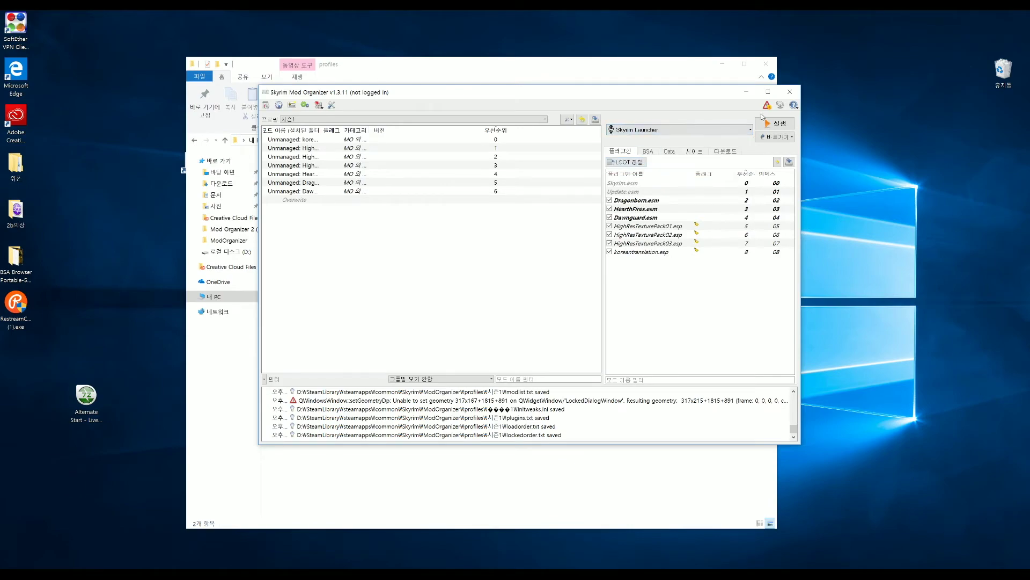
pyautogui.click(776, 124)
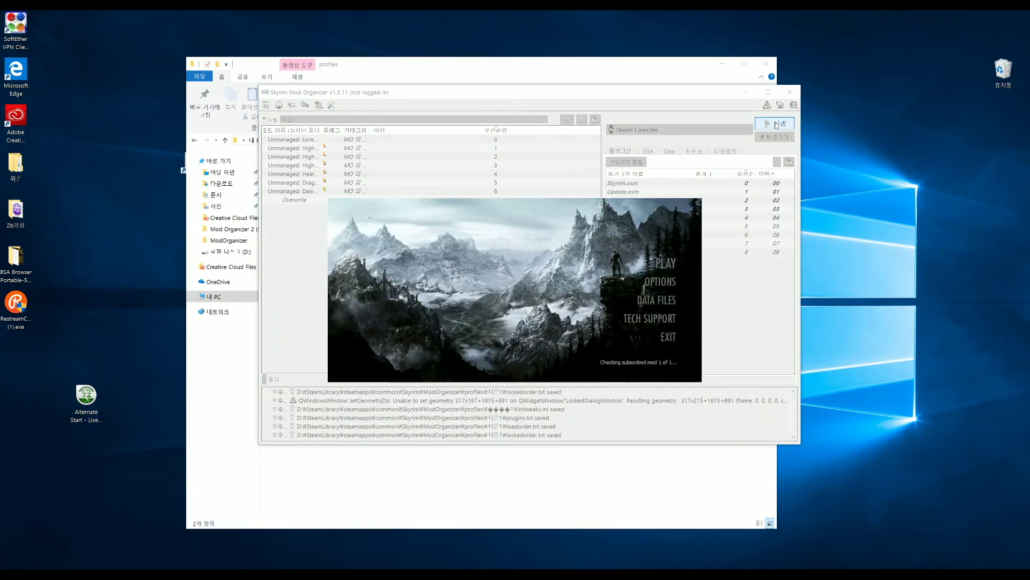
pyautogui.click(663, 264)
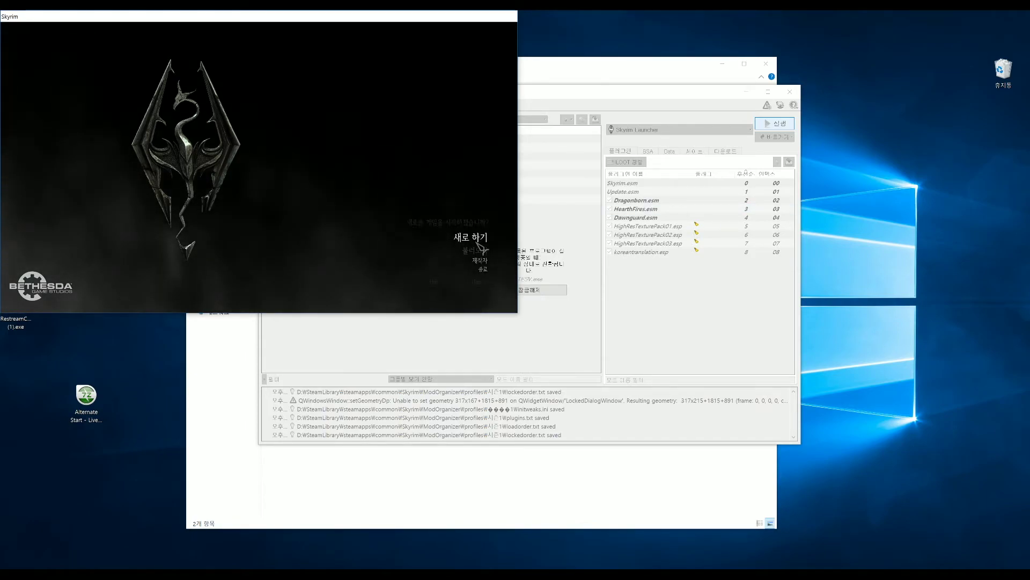
pyautogui.click(473, 248)
pyautogui.click(374, 280)
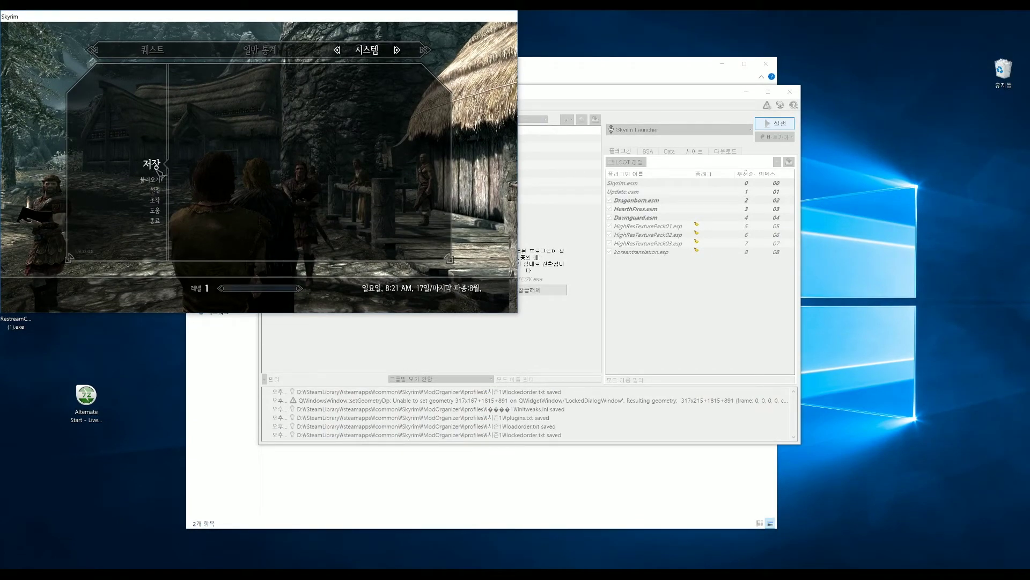
# - Save the new game in the system menu and exit Skyrim to the desktop
pyautogui.click(218, 101)
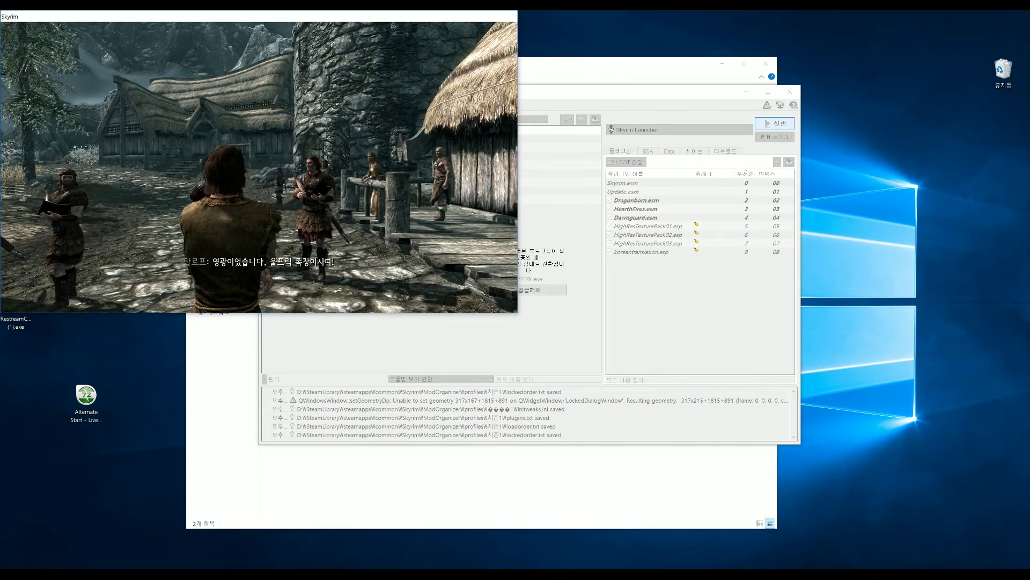
pyautogui.press('Escape')
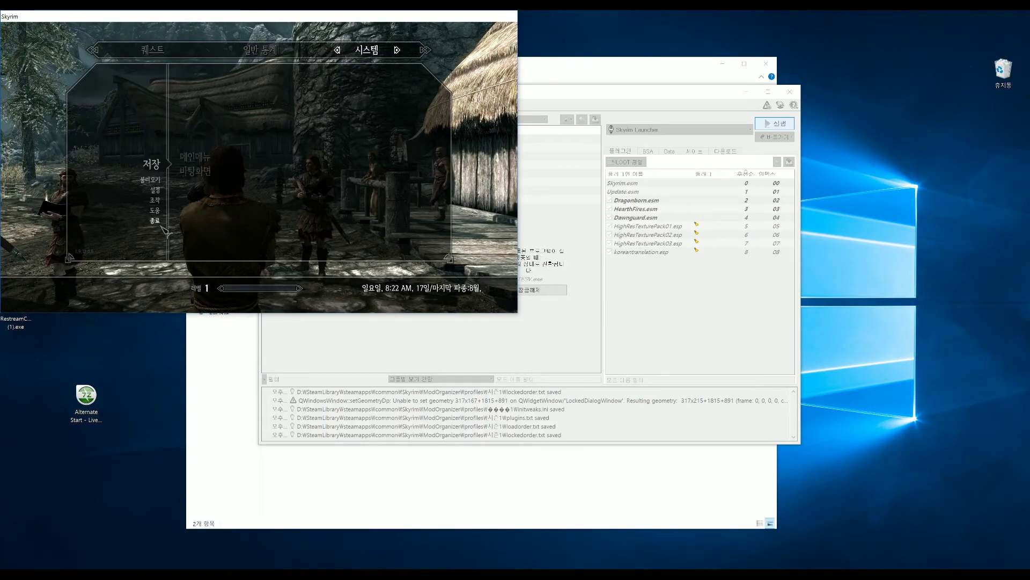
pyautogui.click(195, 170)
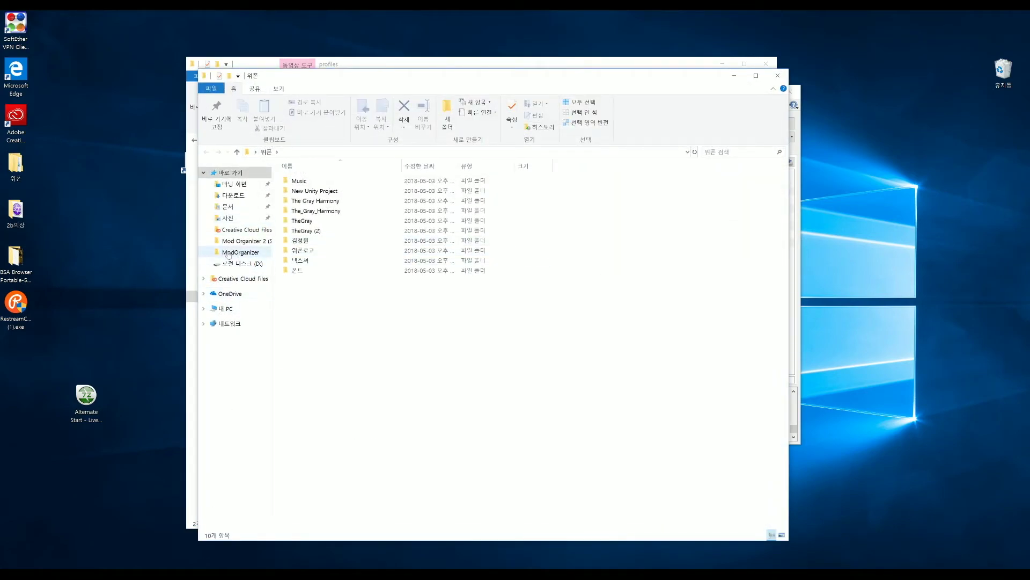
# - Check the Saves folder under Documents, My Games, Skyrim for save files, and close that File Explorer window
pyautogui.click(227, 206)
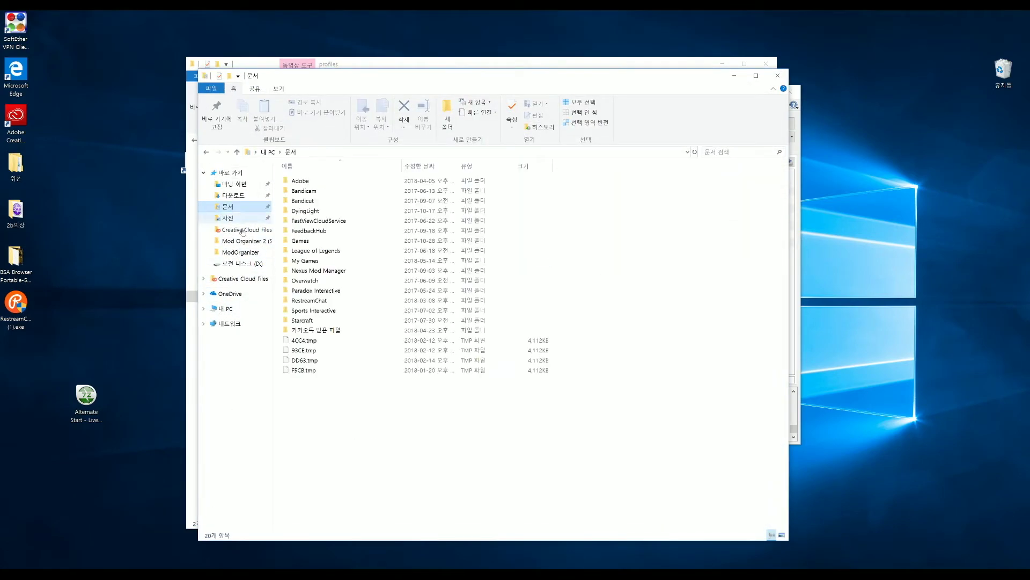
pyautogui.doubleClick(309, 260)
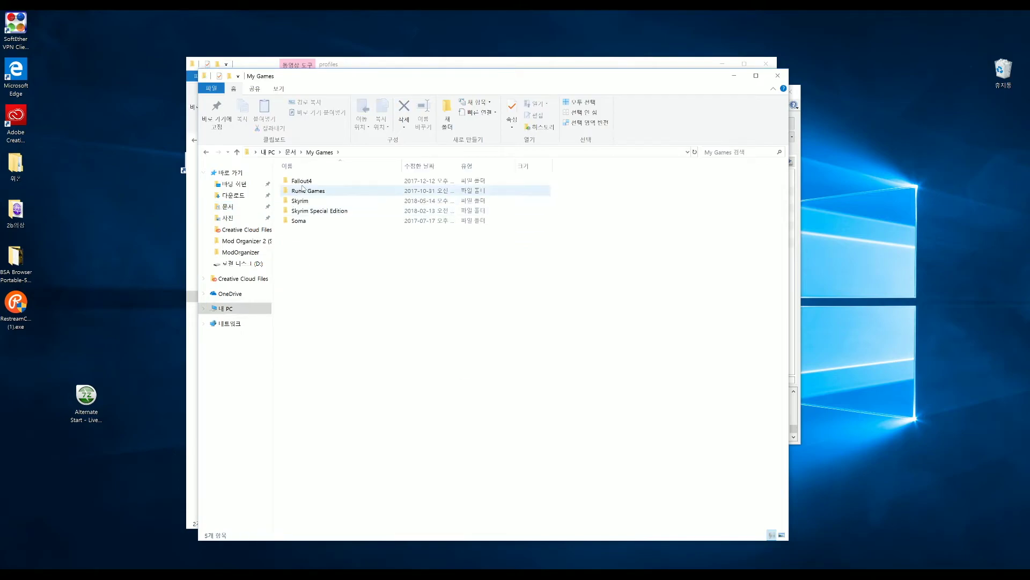
pyautogui.doubleClick(299, 201)
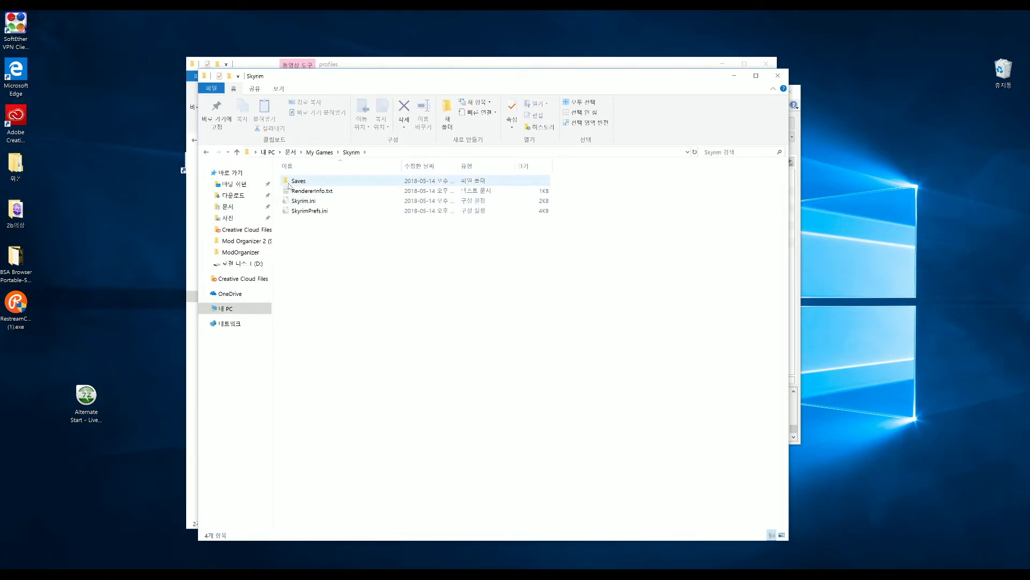
pyautogui.doubleClick(299, 183)
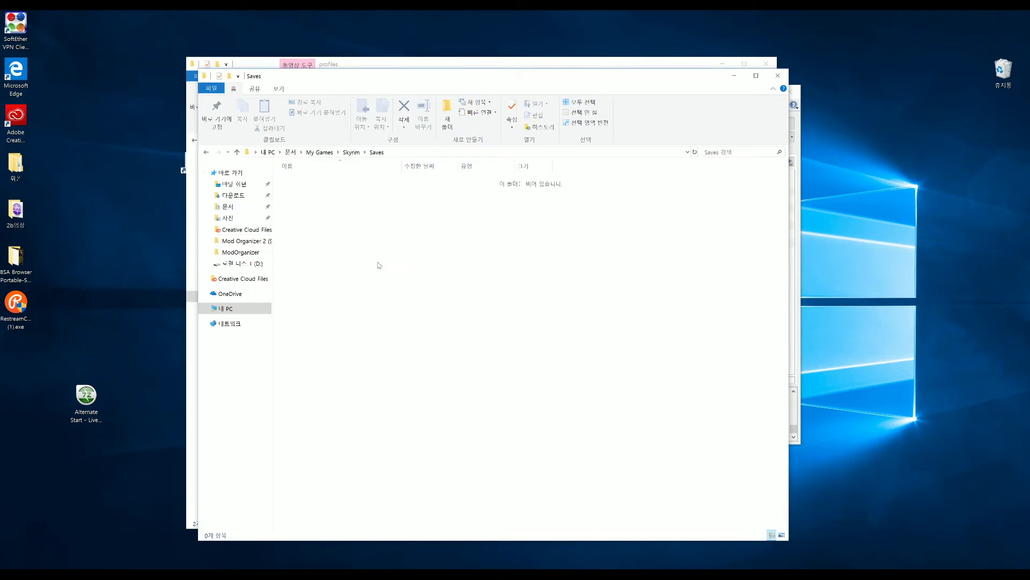
pyautogui.moveTo(424, 84); pyautogui.dragTo(339, 81)
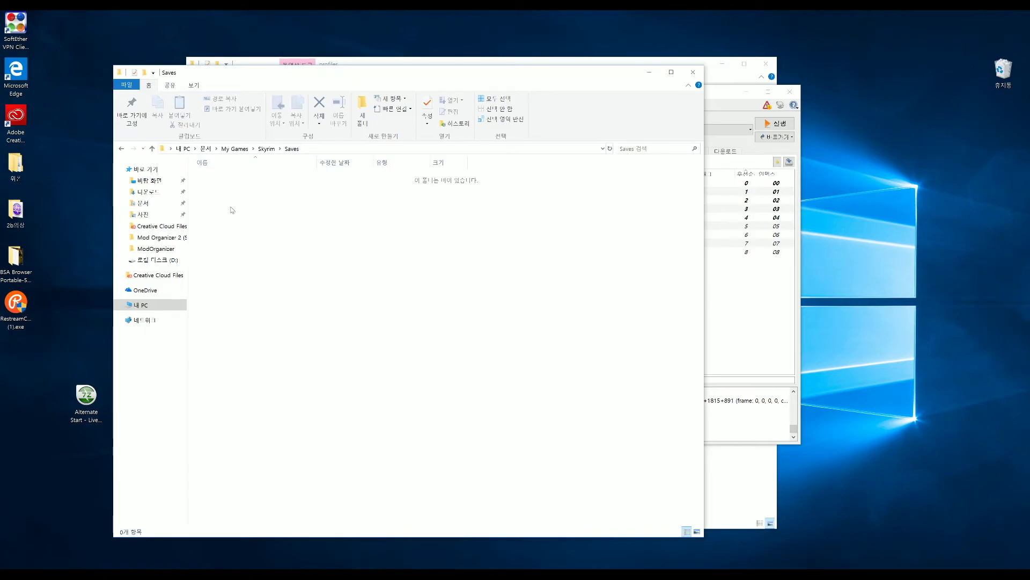
pyautogui.click(693, 72)
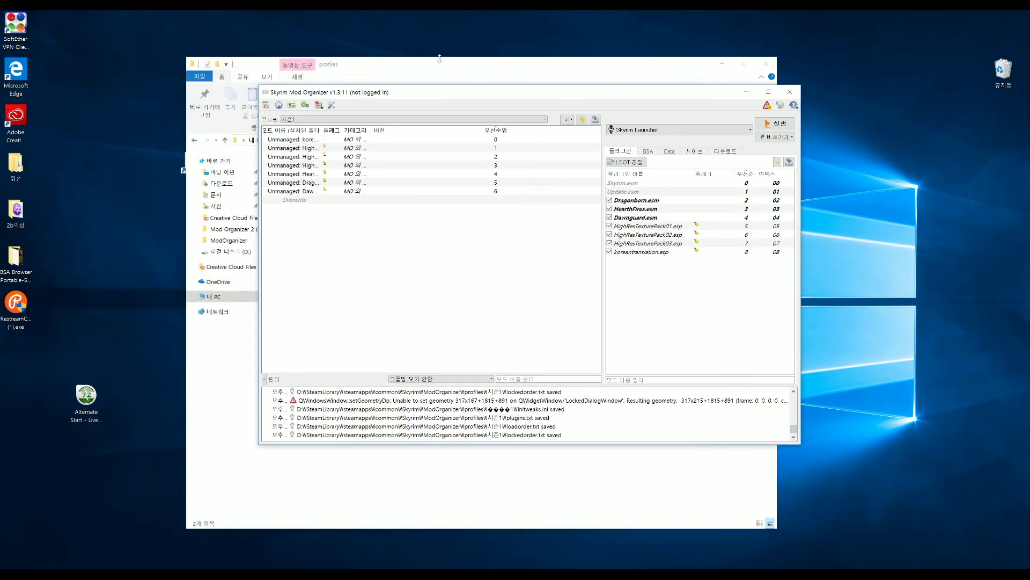
# - Check the saves folder of the 시즌1 profile inside ModOrganizer's profiles folder, and return to Mod Organizer
pyautogui.click(198, 135)
pyautogui.click(195, 140)
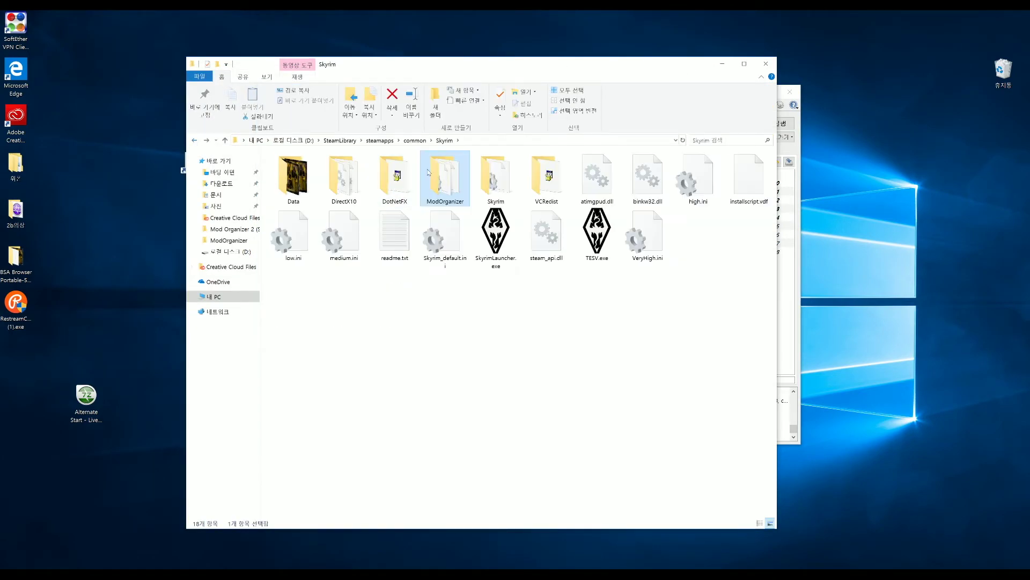
pyautogui.doubleClick(443, 169)
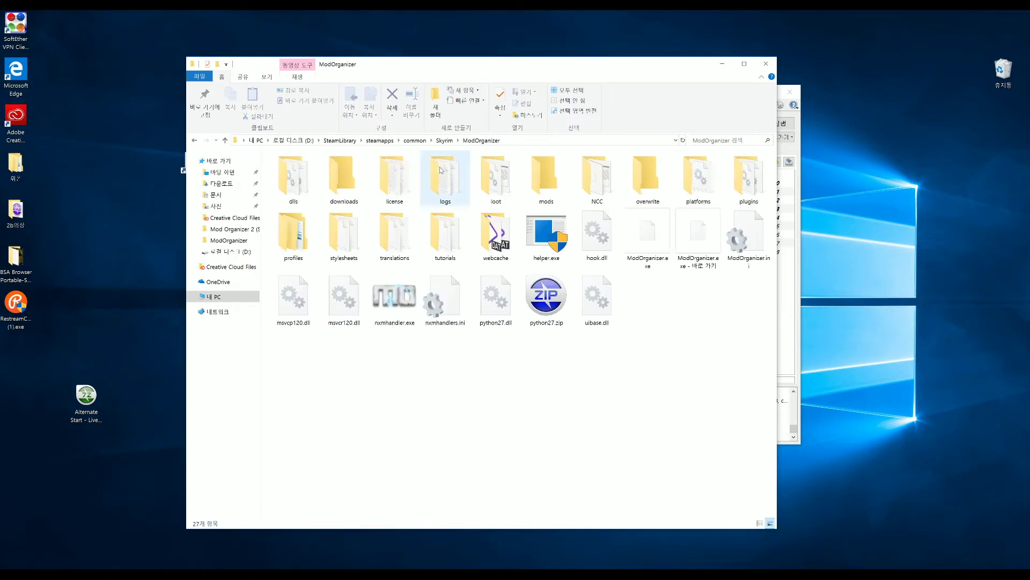
pyautogui.doubleClick(287, 242)
pyautogui.click(348, 181)
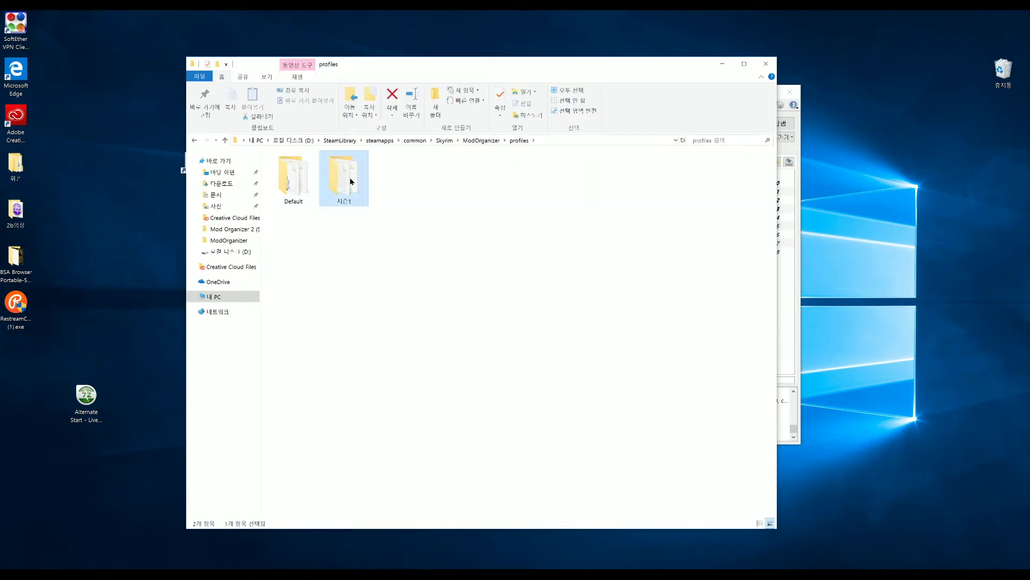
pyautogui.doubleClick(352, 183)
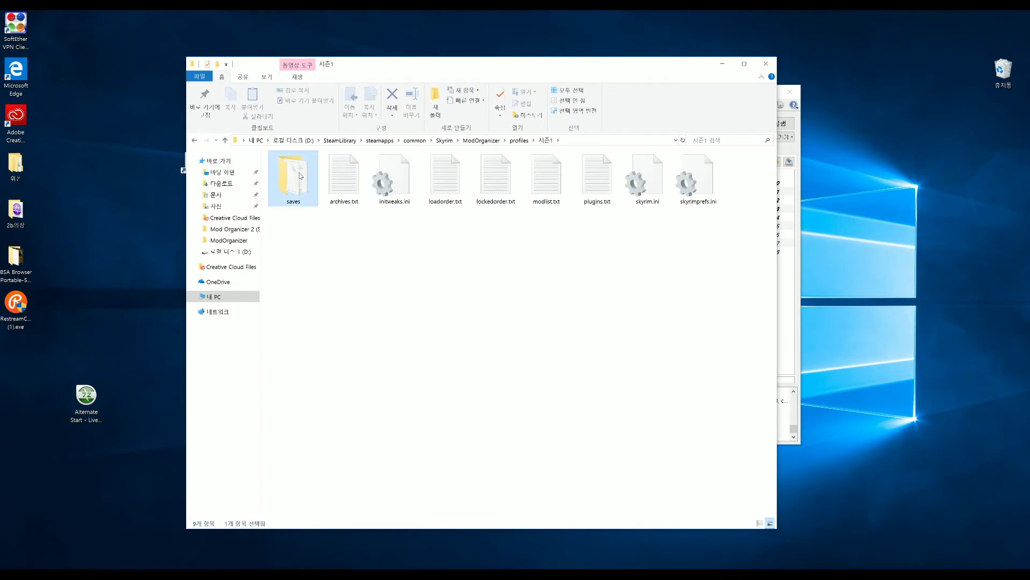
pyautogui.doubleClick(279, 188)
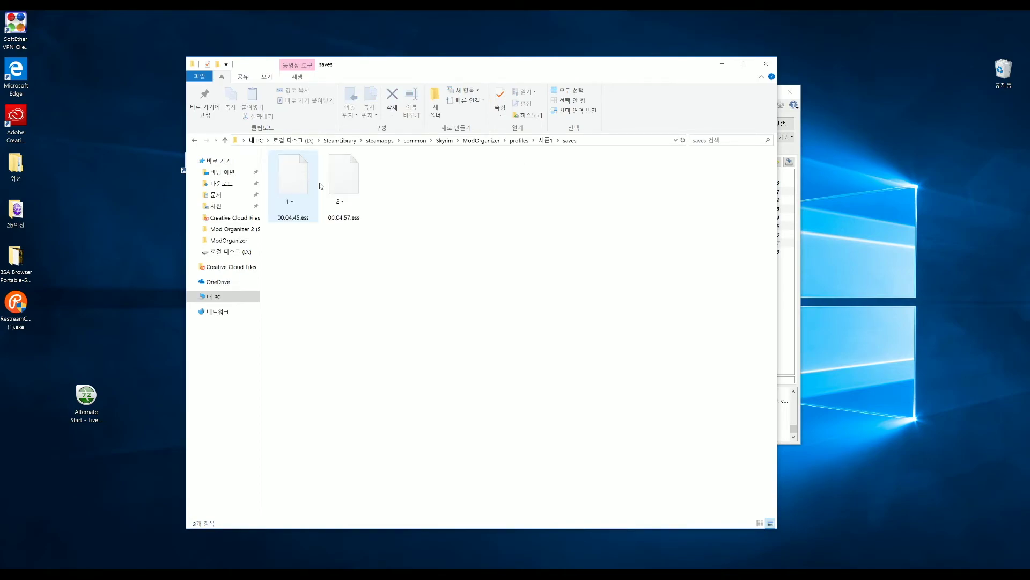
pyautogui.click(194, 140)
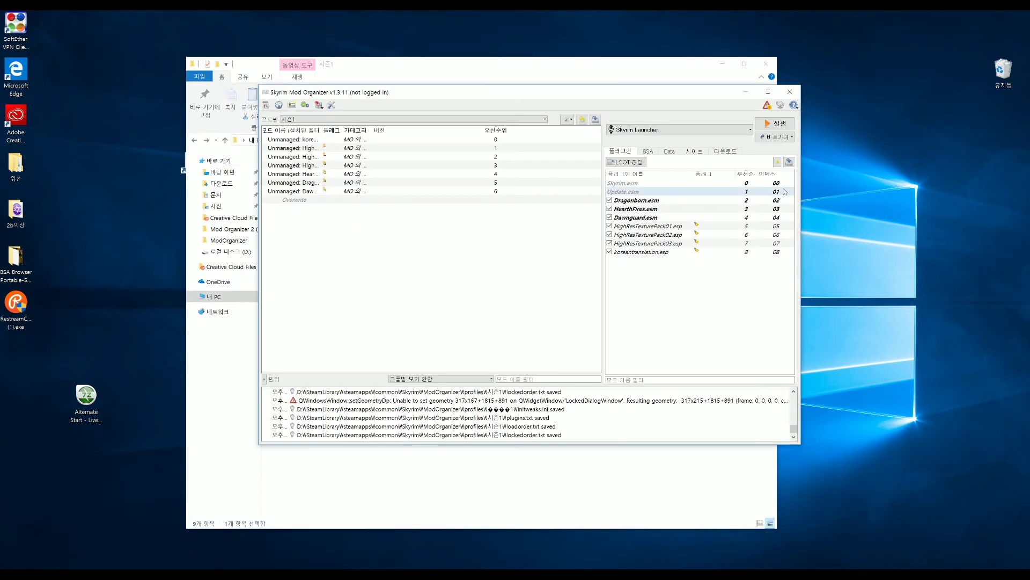
# - Create another new profile named 시즌2 in the profile manager
pyautogui.click(322, 122)
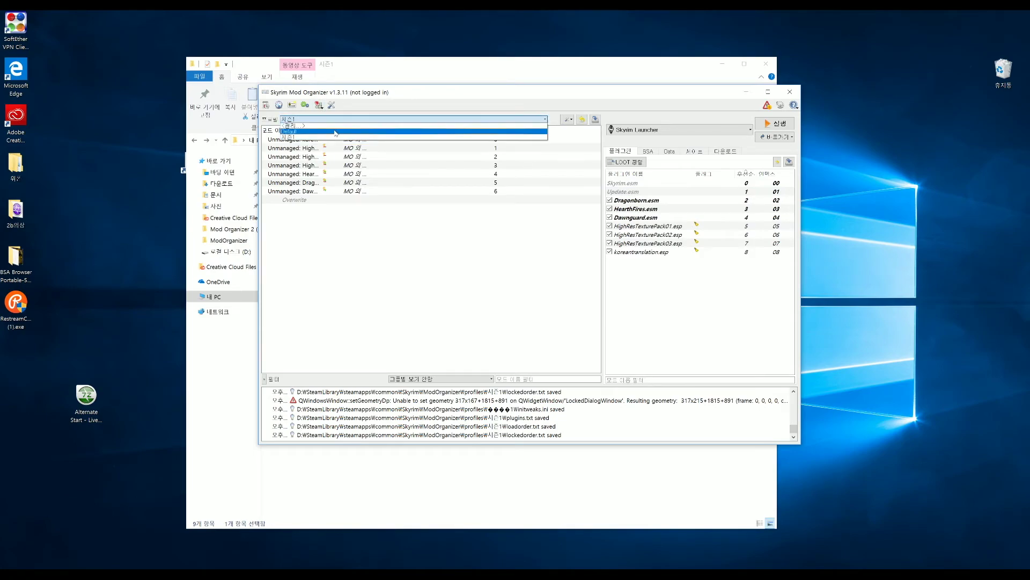
pyautogui.click(337, 128)
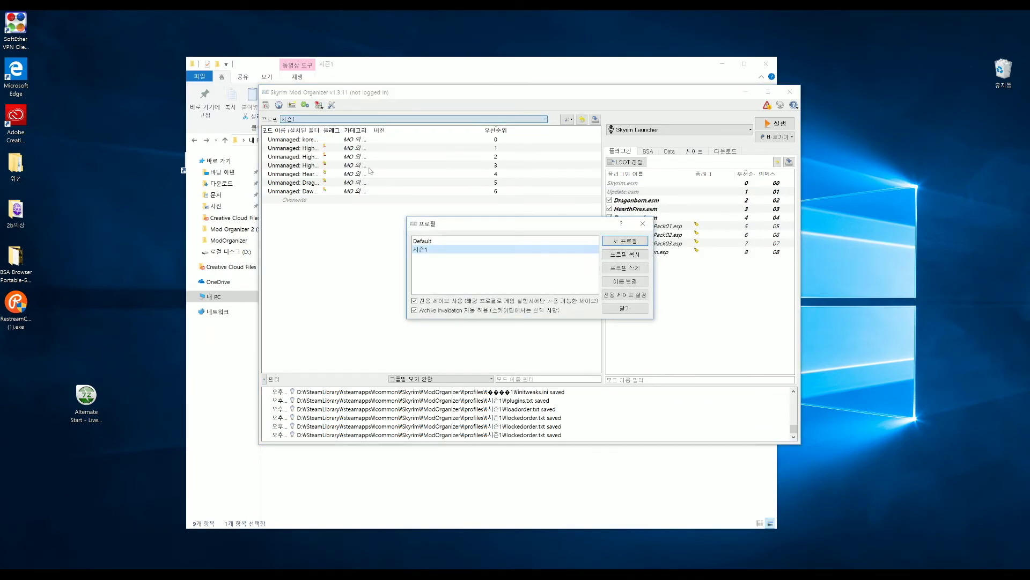
pyautogui.click(610, 241)
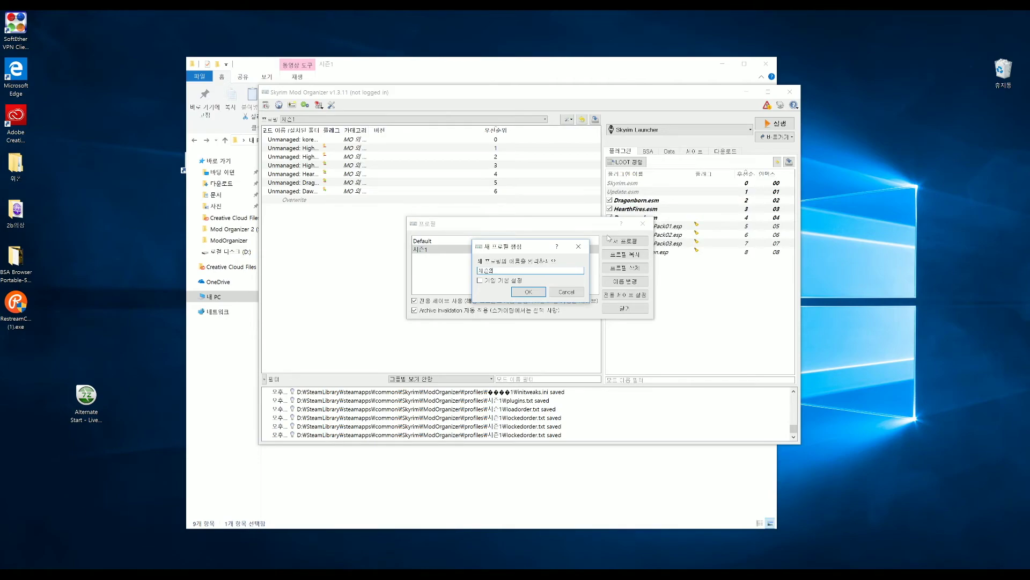
pyautogui.click(529, 292)
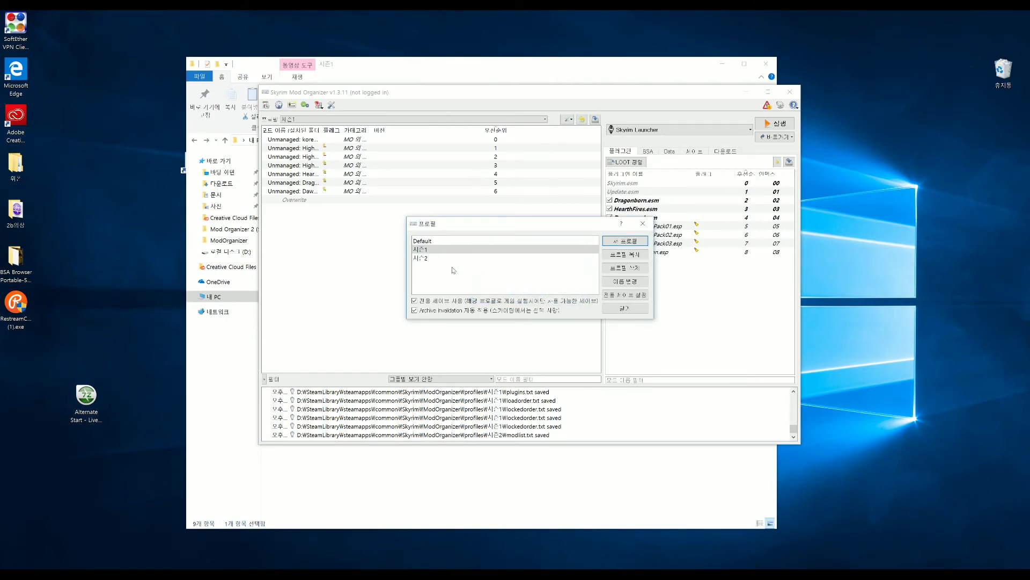
# - Enable profile-specific saves and automatic Archive Invalidation for 시즌2, and make it the active profile
pyautogui.click(429, 259)
pyautogui.click(417, 310)
pyautogui.click(417, 302)
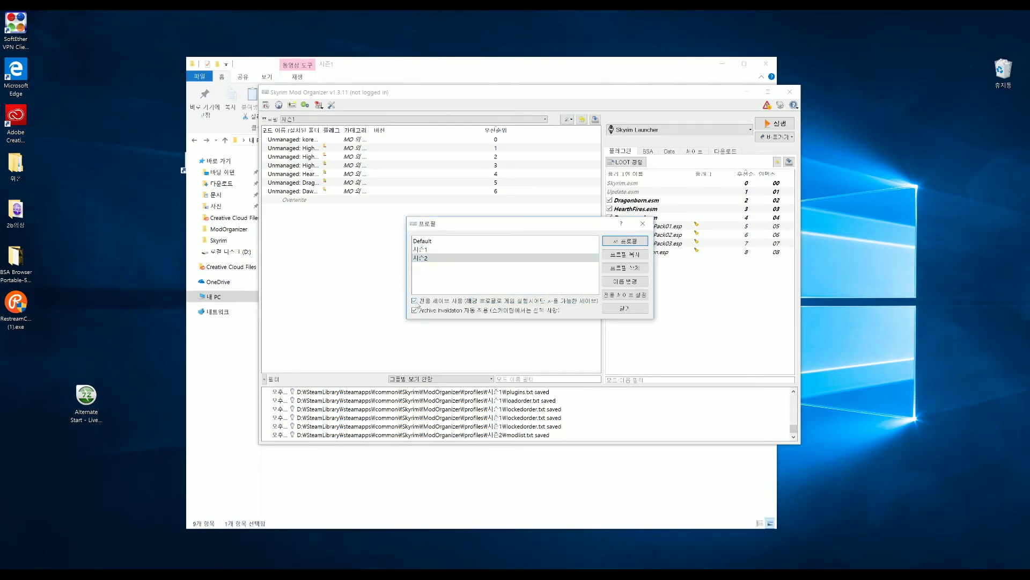
pyautogui.click(633, 309)
pyautogui.click(315, 120)
pyautogui.click(322, 144)
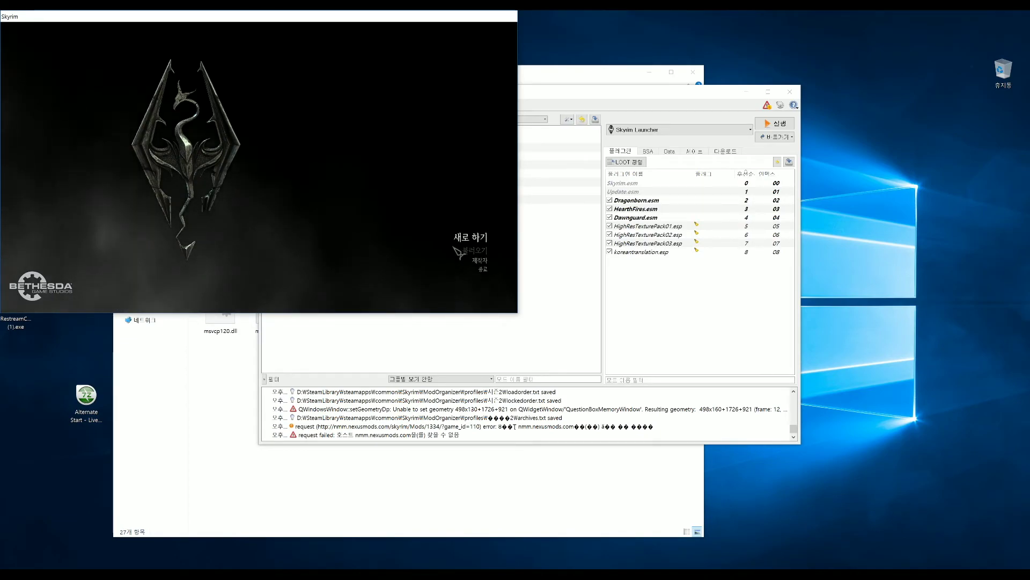
# - Quit Skyrim to the desktop from its main menu and confirm the exit
pyautogui.click(483, 270)
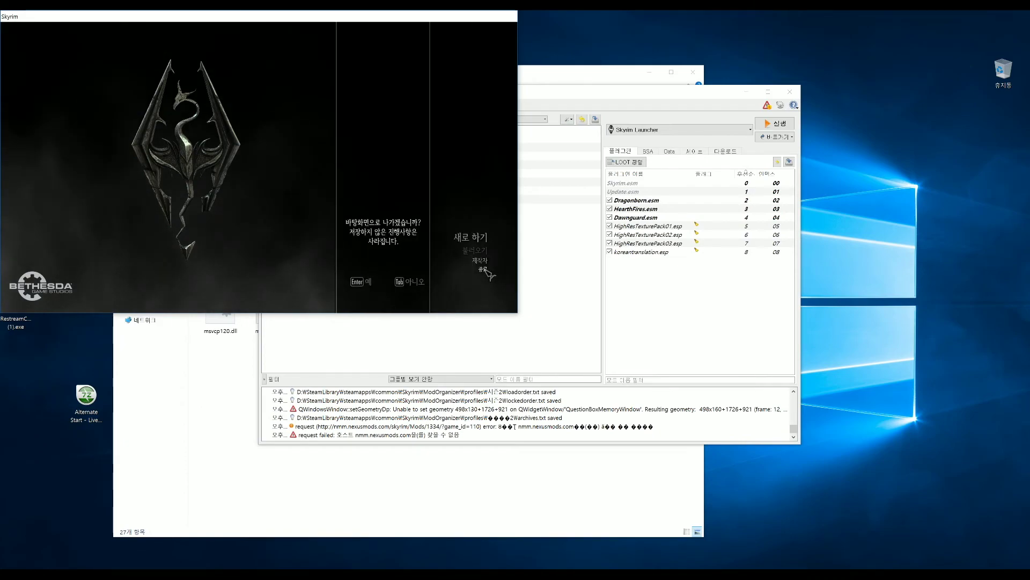
pyautogui.click(371, 281)
# - Switch Mod Organizer's active profile to 시즌1 and back to 시즌2
pyautogui.click(296, 119)
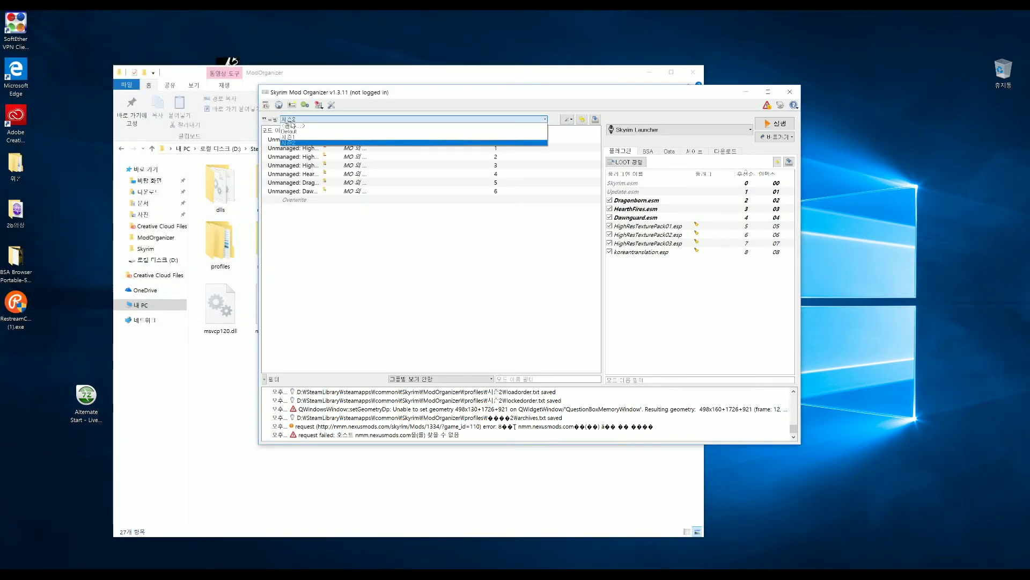
pyautogui.click(297, 133)
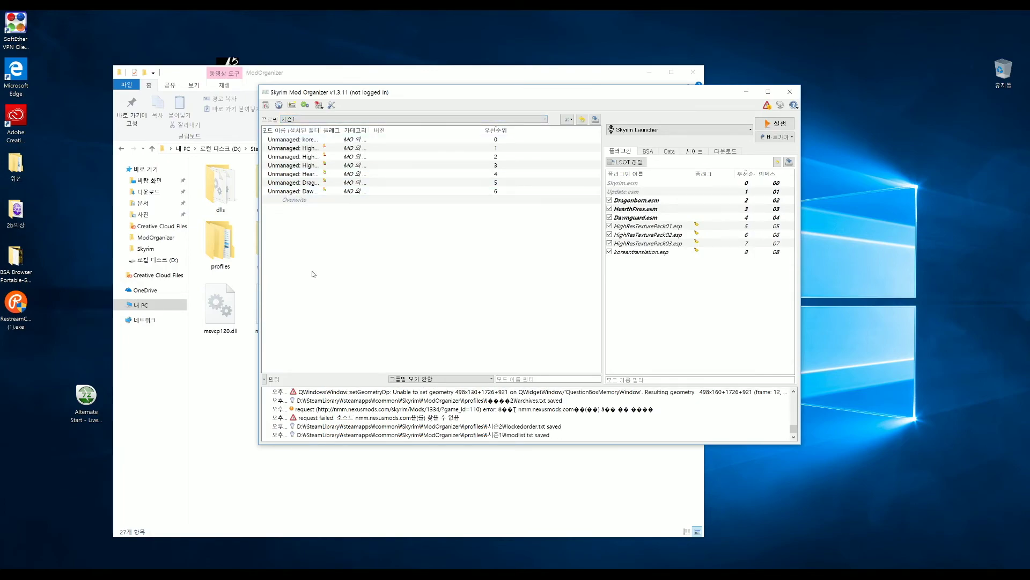
pyautogui.click(308, 120)
pyautogui.click(306, 143)
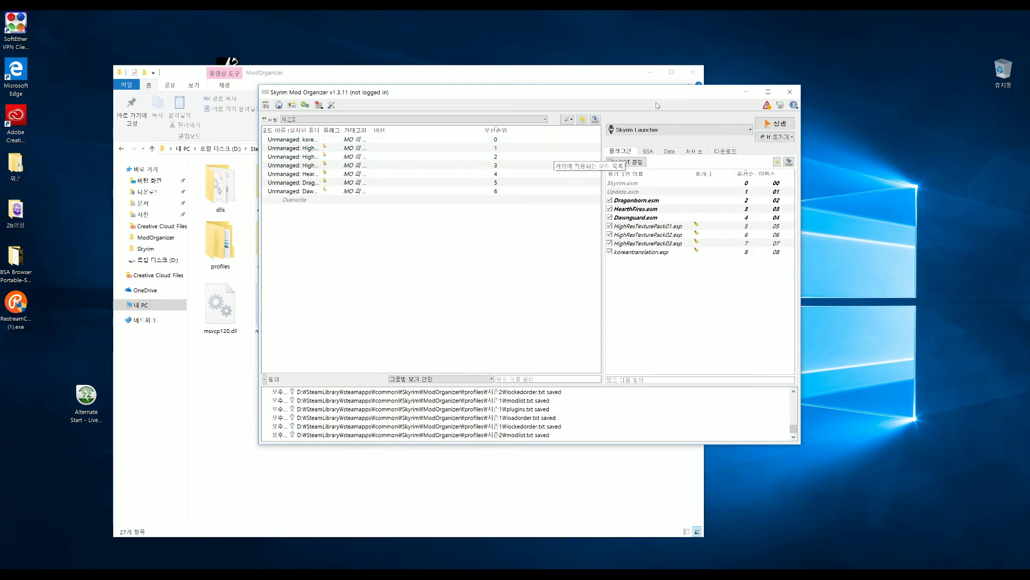
# - Look through the game's Data folder and the separate ModOrganizer folder inside the Skyrim installation directory
pyautogui.click(404, 73)
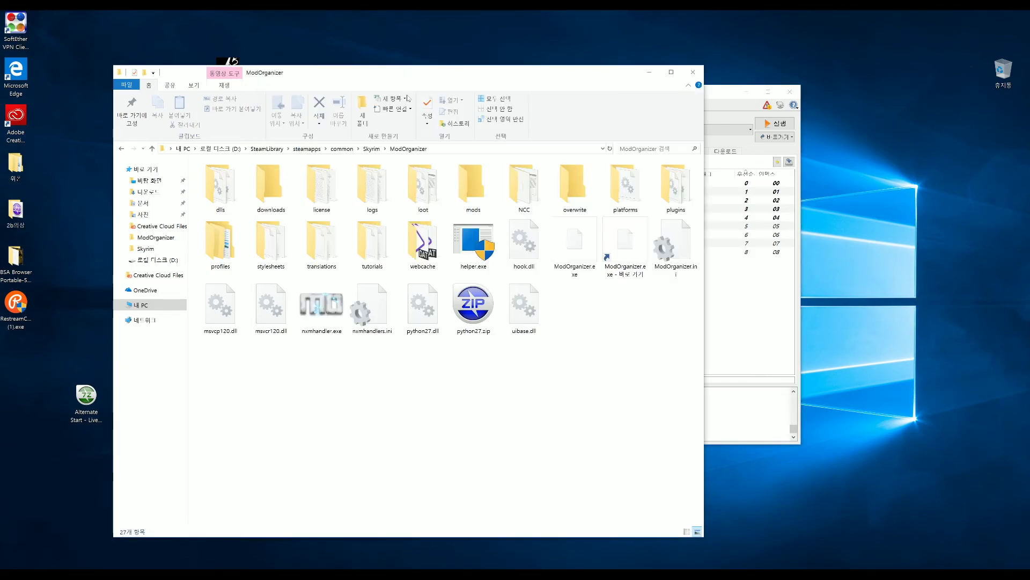
pyautogui.click(120, 150)
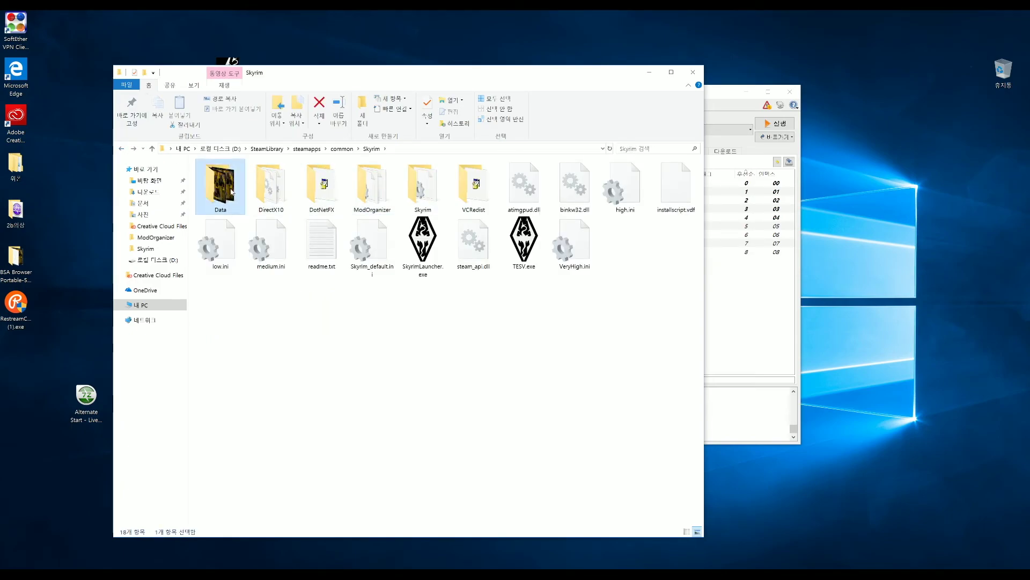
pyautogui.doubleClick(221, 185)
pyautogui.click(121, 150)
pyautogui.doubleClick(371, 185)
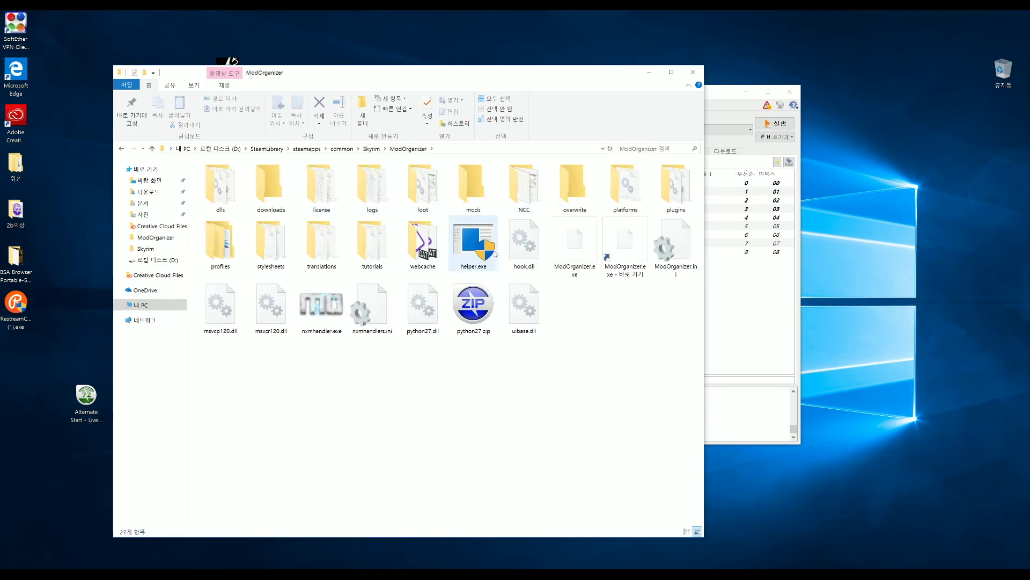
pyautogui.click(121, 149)
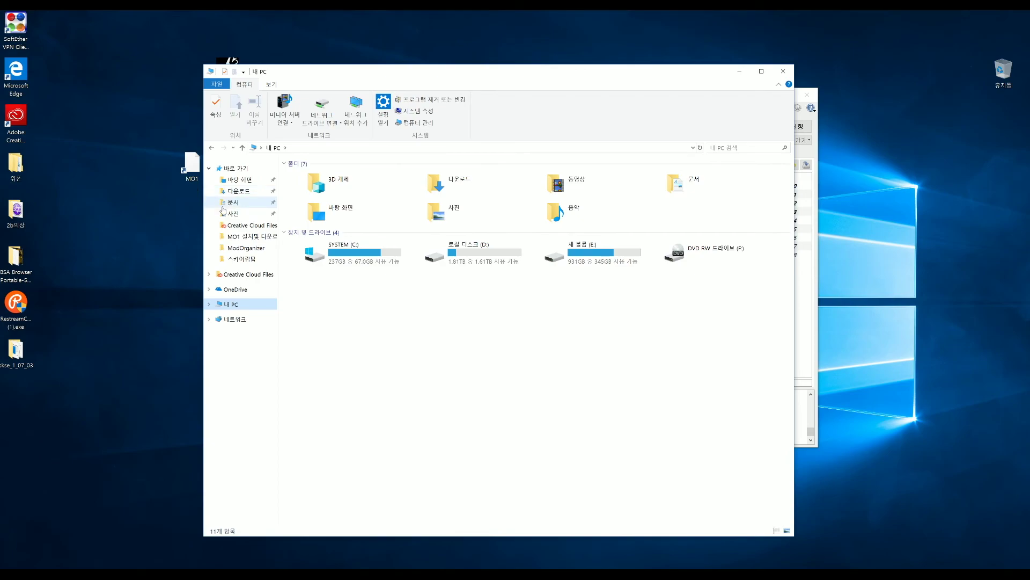
# - View Skyrim.ini from the My Games Skyrim folder under Documents, close it, and open SkyrimPrefs.ini from the same folder
pyautogui.click(224, 206)
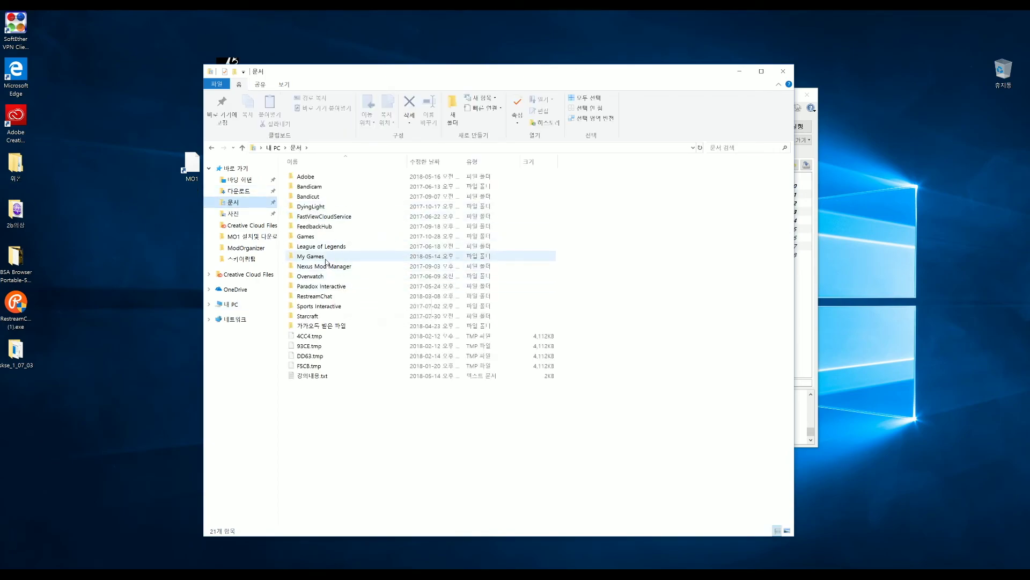
pyautogui.doubleClick(326, 262)
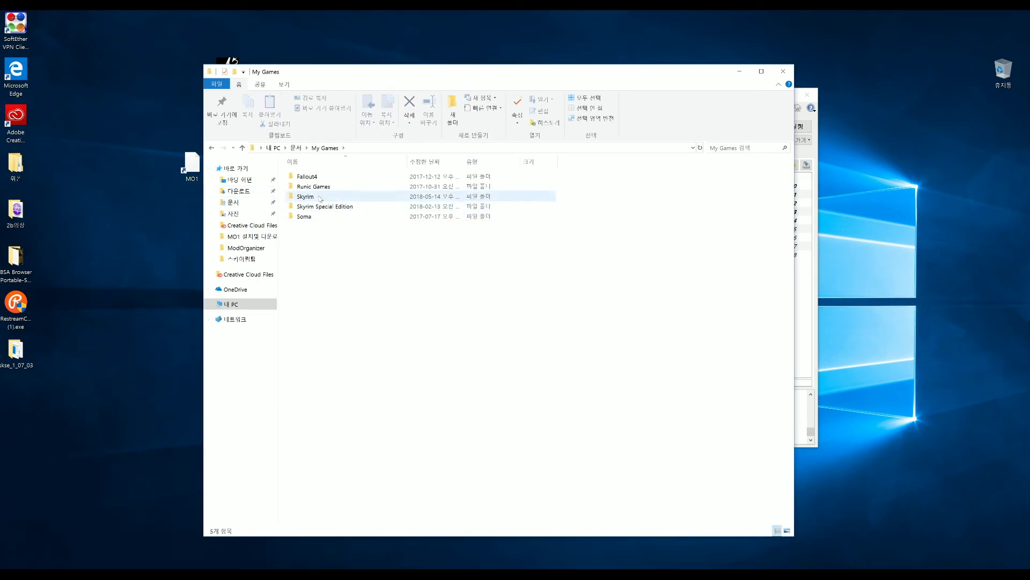
pyautogui.doubleClick(319, 197)
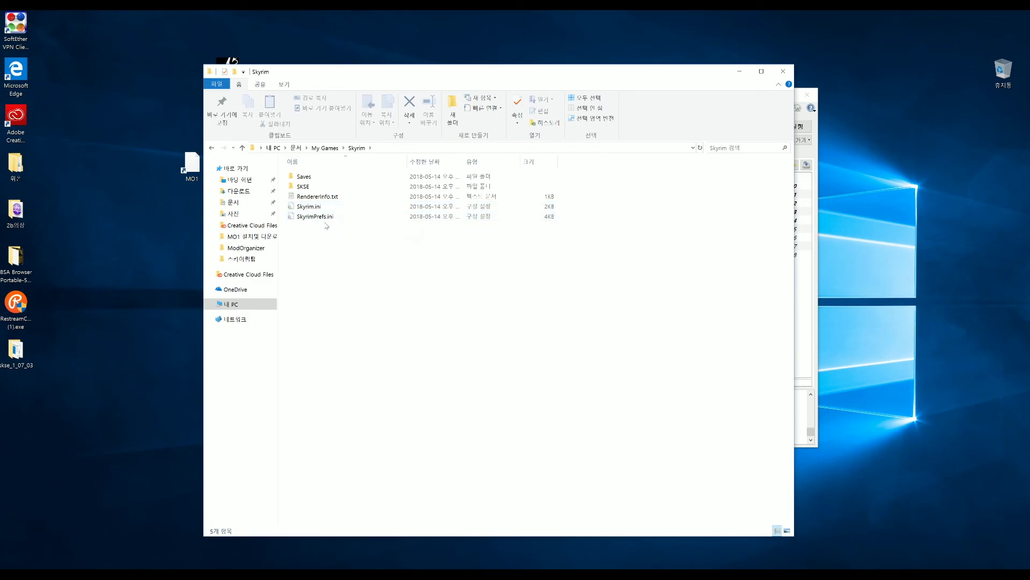
pyautogui.click(308, 207)
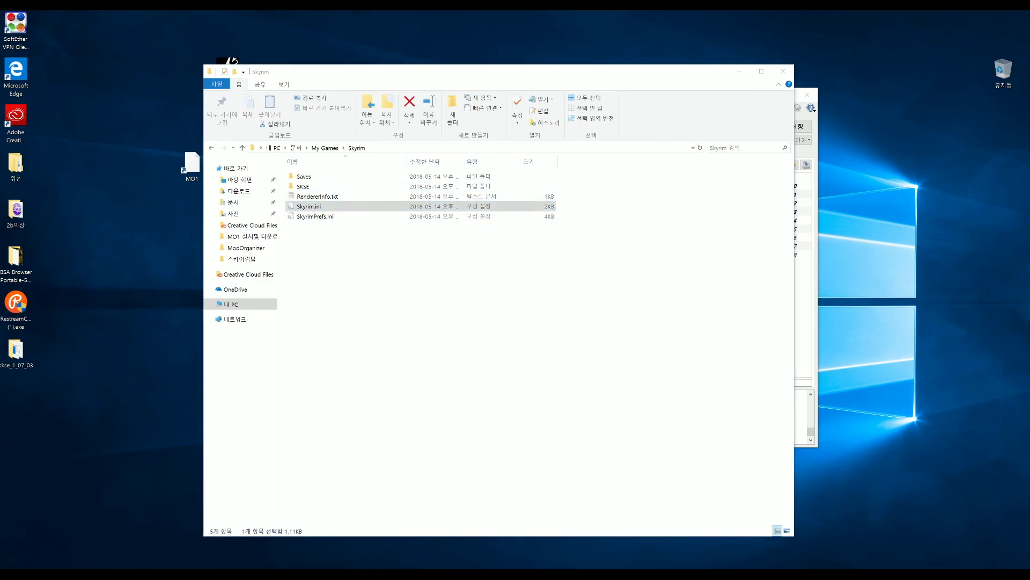
pyautogui.moveTo(949, 47); pyautogui.dragTo(483, 54)
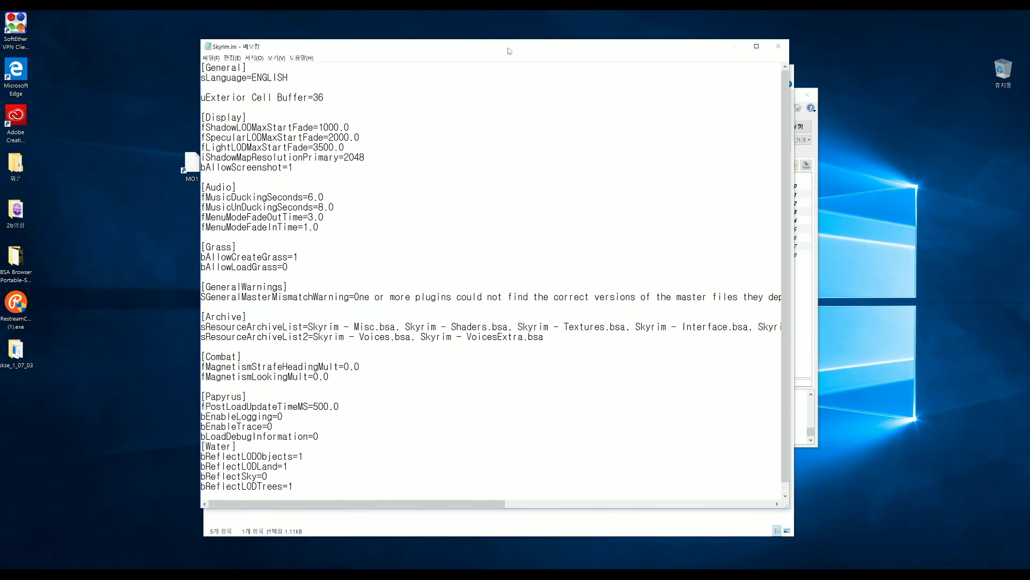
pyautogui.click(778, 47)
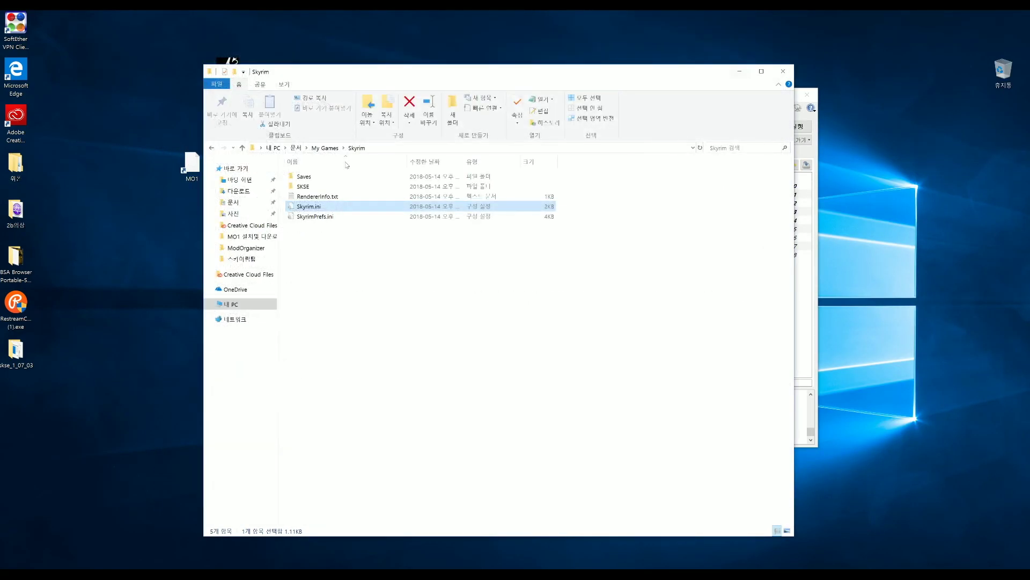
pyautogui.doubleClick(322, 217)
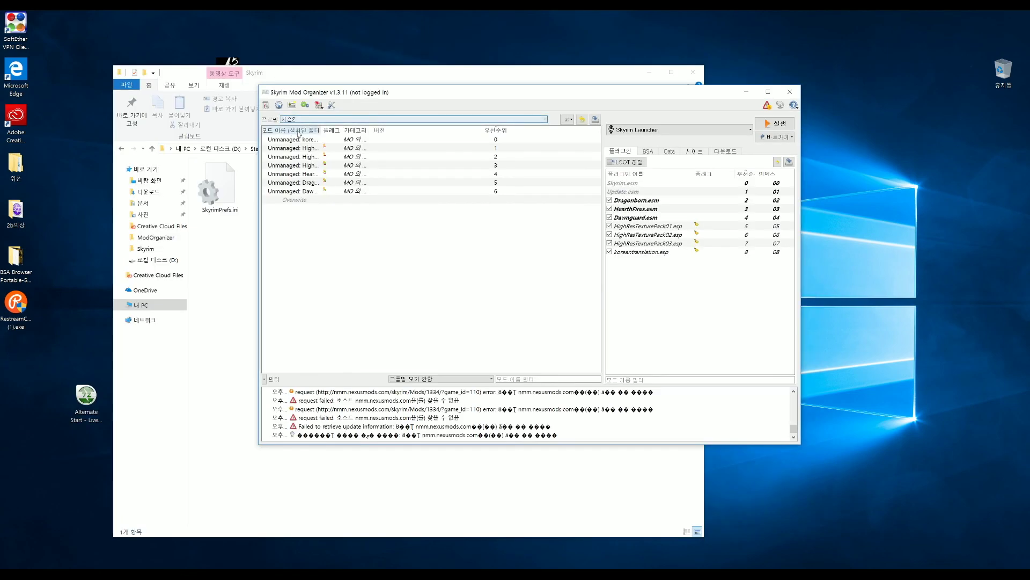
# - View the 시즌2 profile's skyrim.ini in Mod Organizer's INI editor, and close the editor without saving
pyautogui.click(318, 105)
pyautogui.click(344, 117)
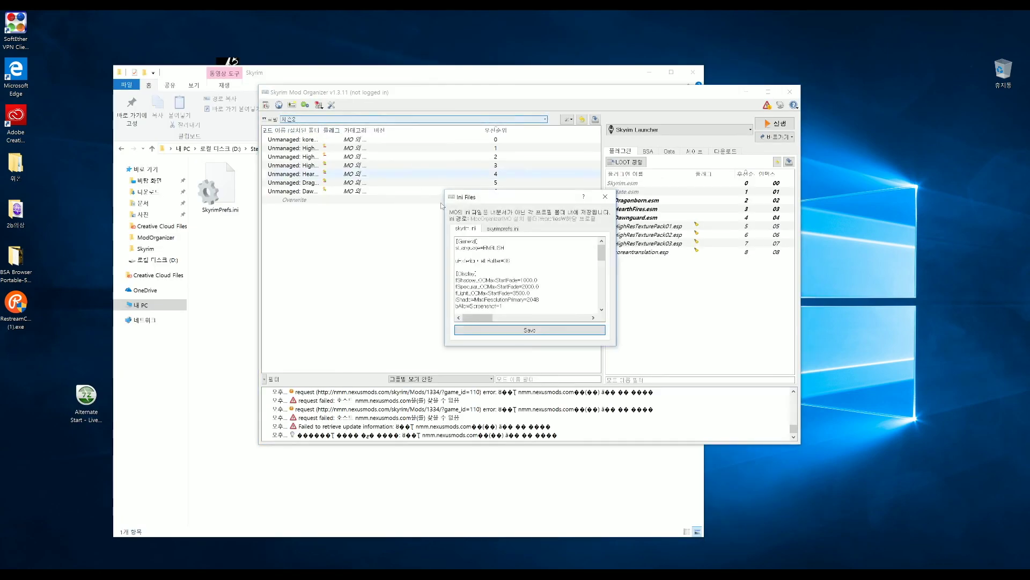
pyautogui.click(605, 197)
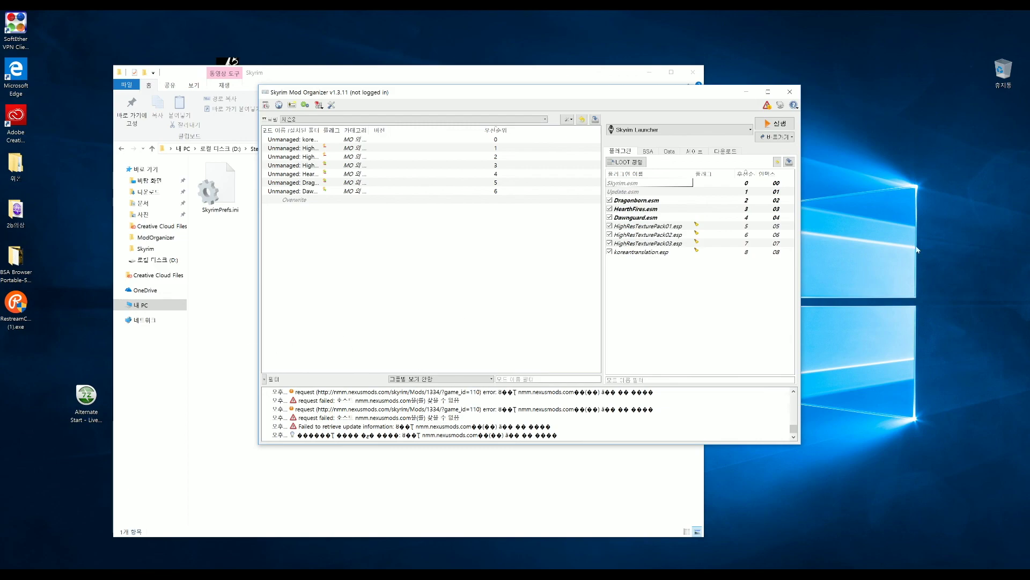
# - Close Mod Organizer, return to the Skyrim installation folder, and select SkyrimLauncher.exe
pyautogui.click(789, 91)
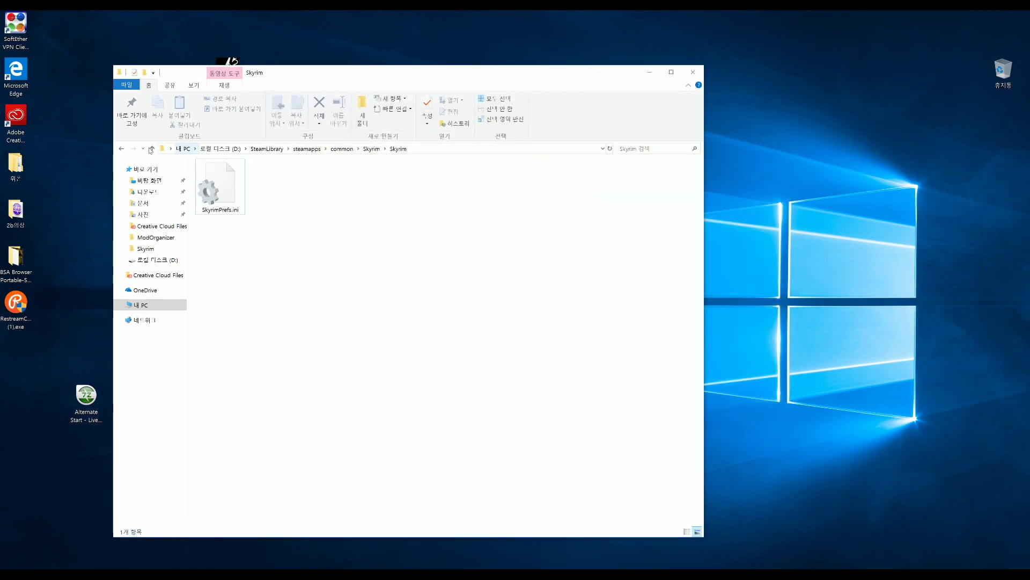
pyautogui.click(121, 149)
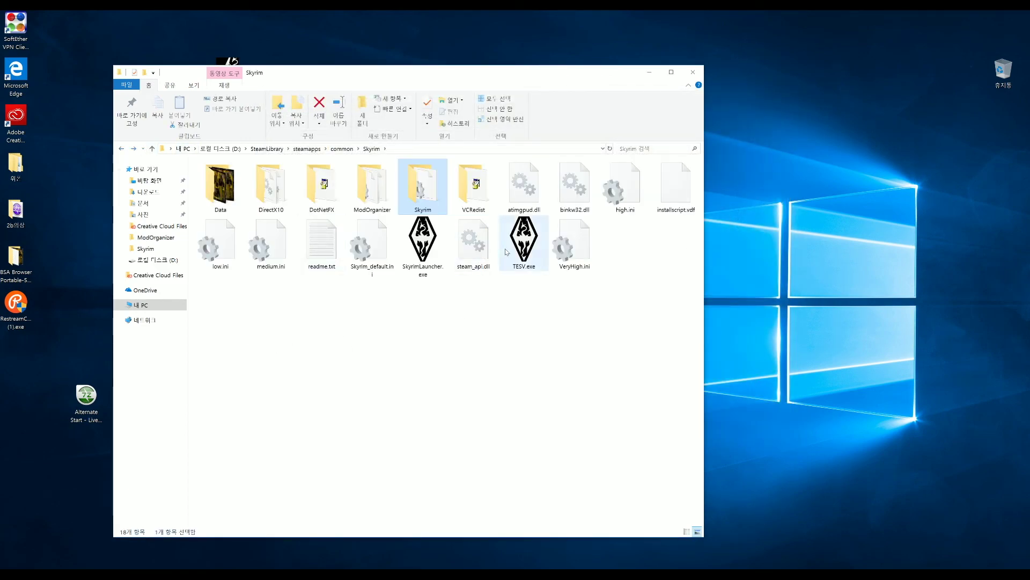
pyautogui.click(428, 249)
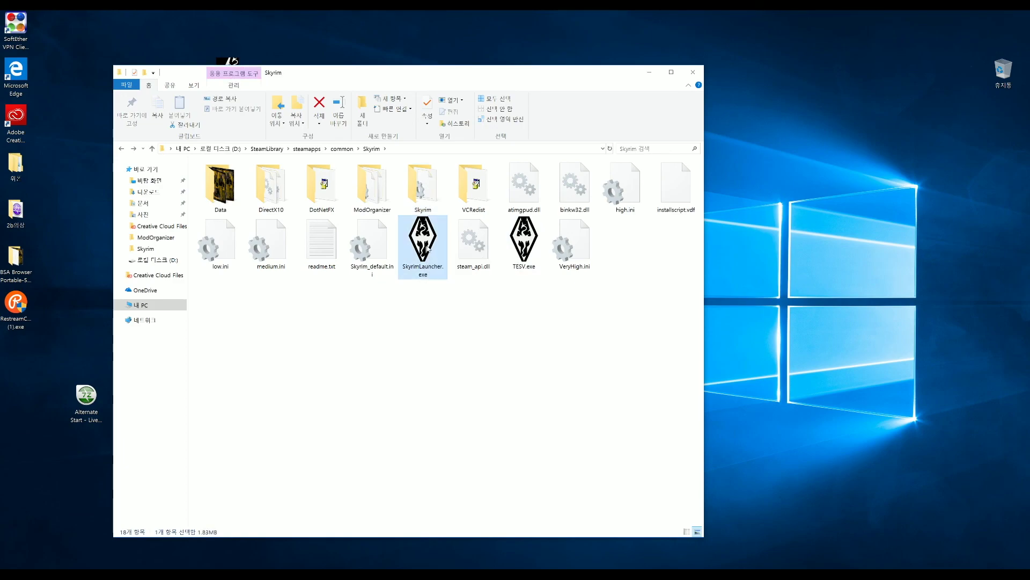